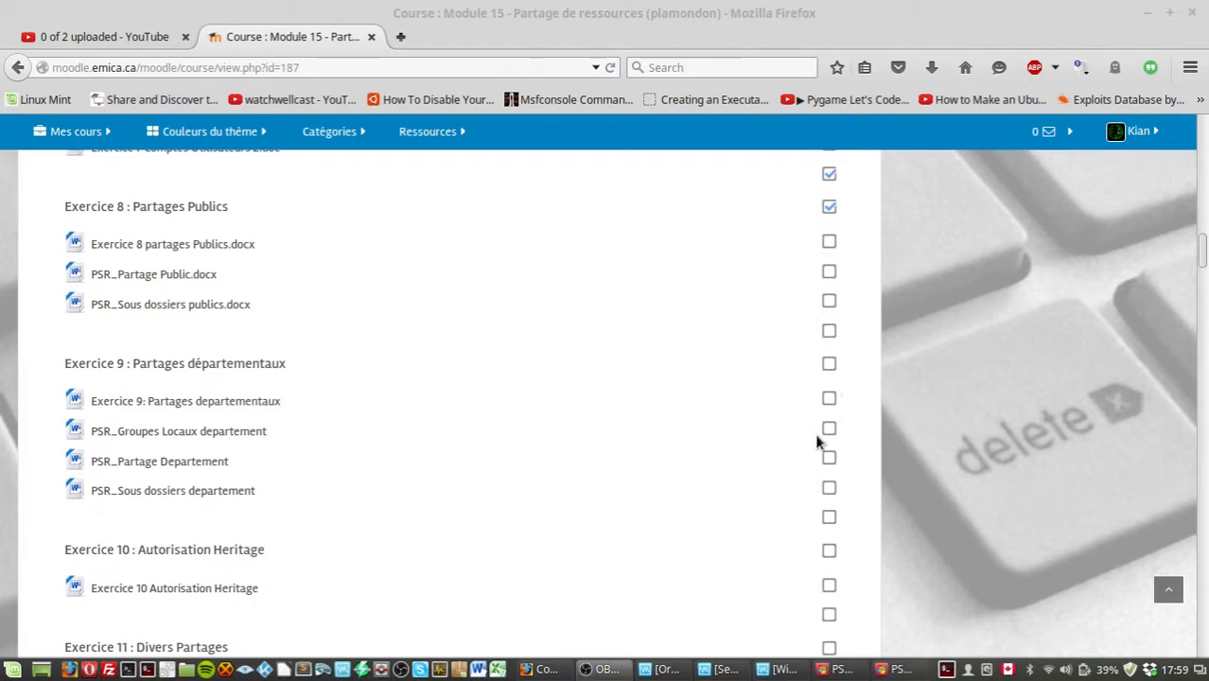
# Step: Take a snapshot of the running Server 2008 R2 virtual machine named Exercice 7
pyautogui.click(724, 669)
pyautogui.click(979, 144)
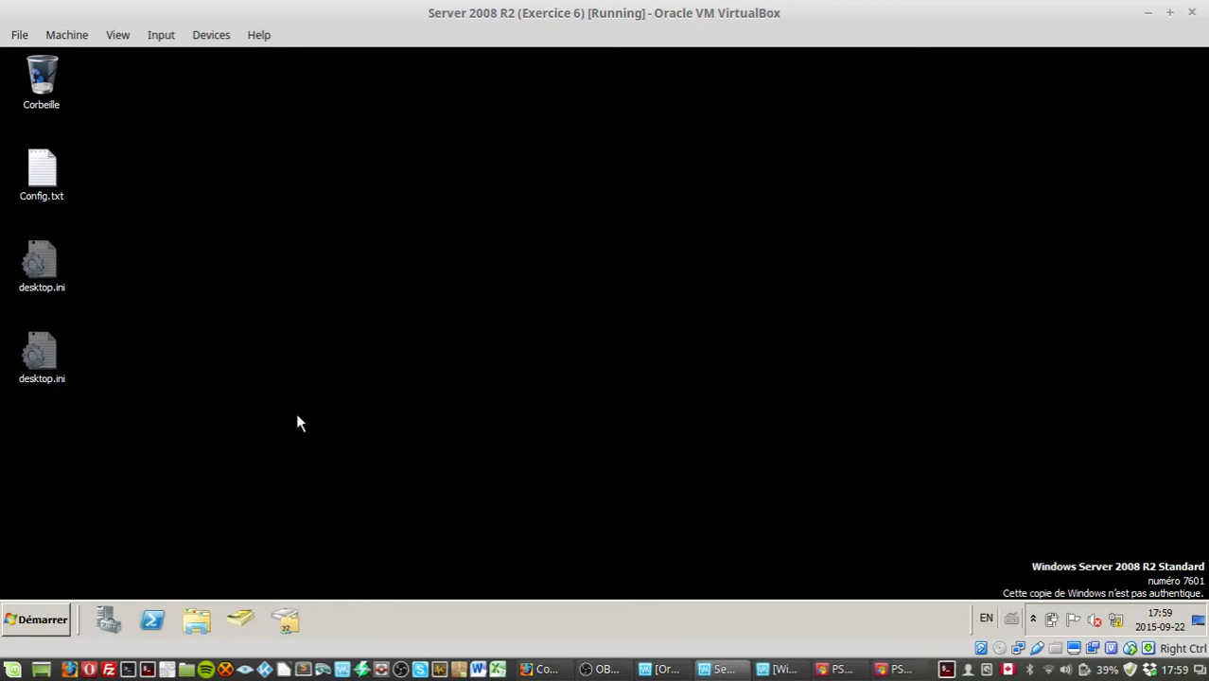
pyautogui.click(66, 35)
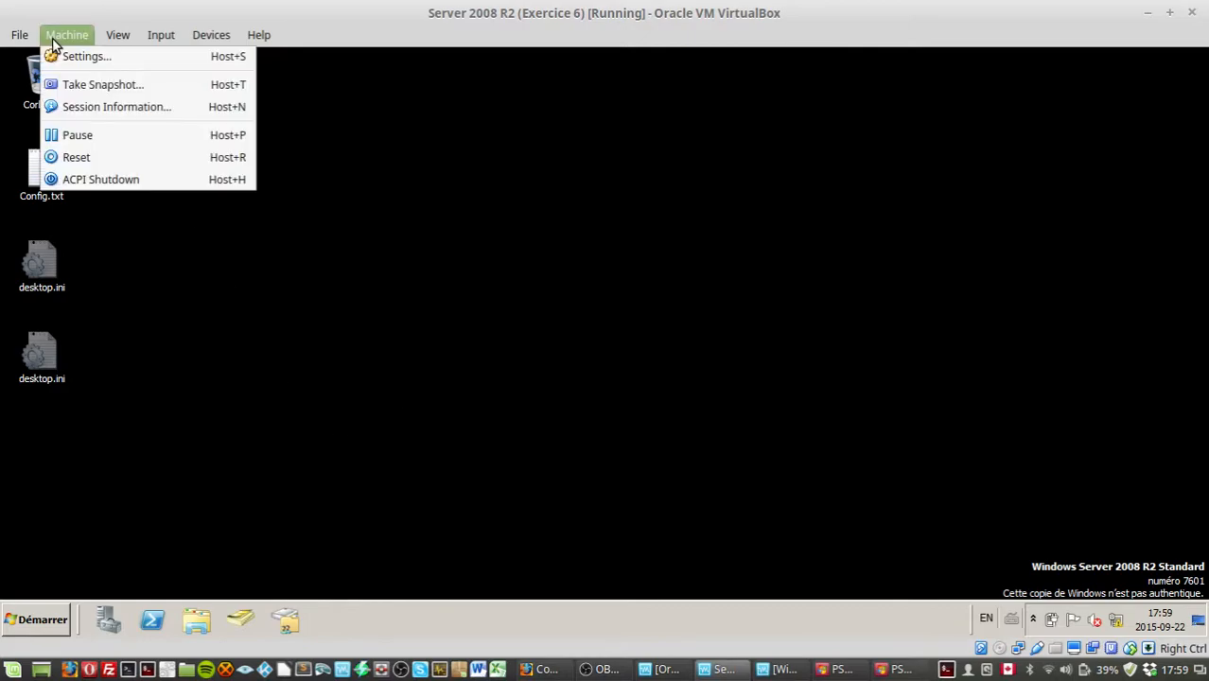
pyautogui.click(142, 83)
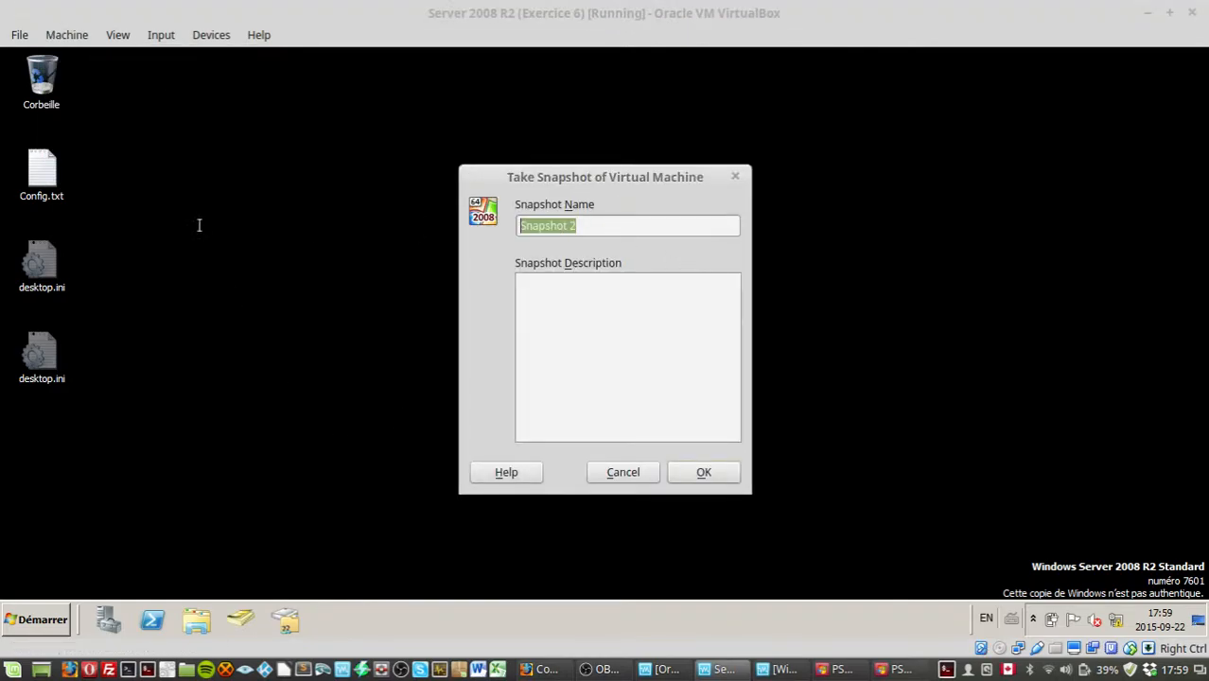
pyautogui.write('Exercice')
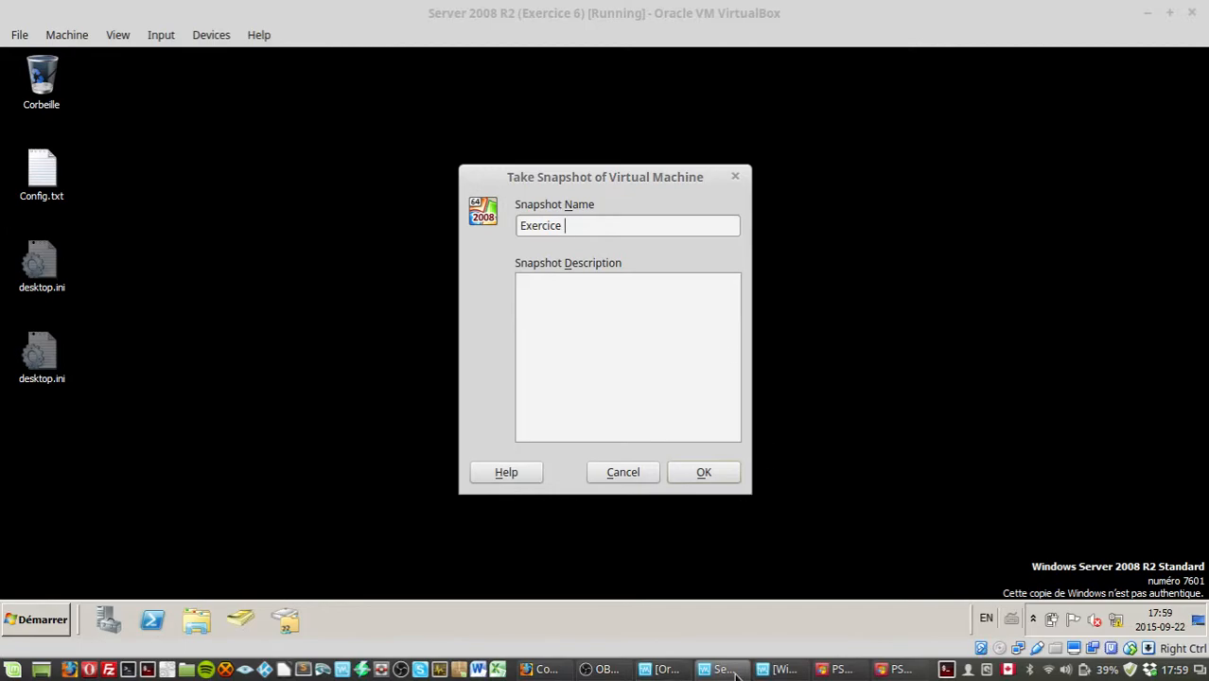
pyautogui.click(544, 670)
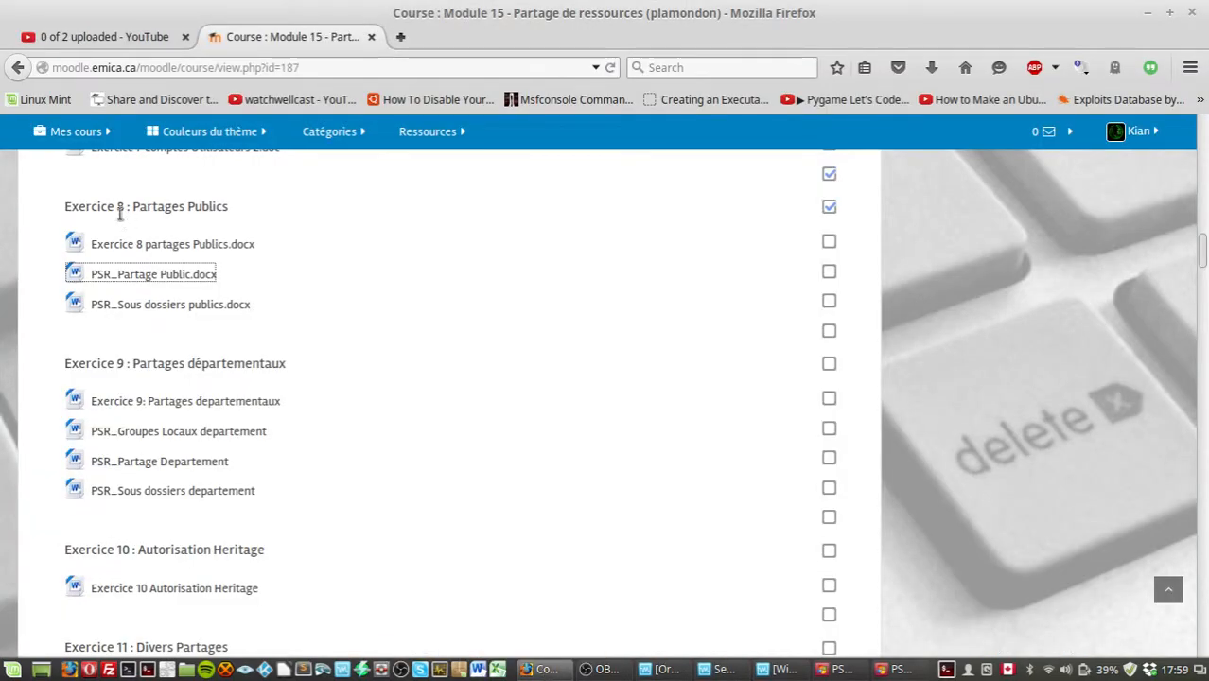
pyautogui.scroll(6, 265, 331)
pyautogui.scroll(1, 265, 331)
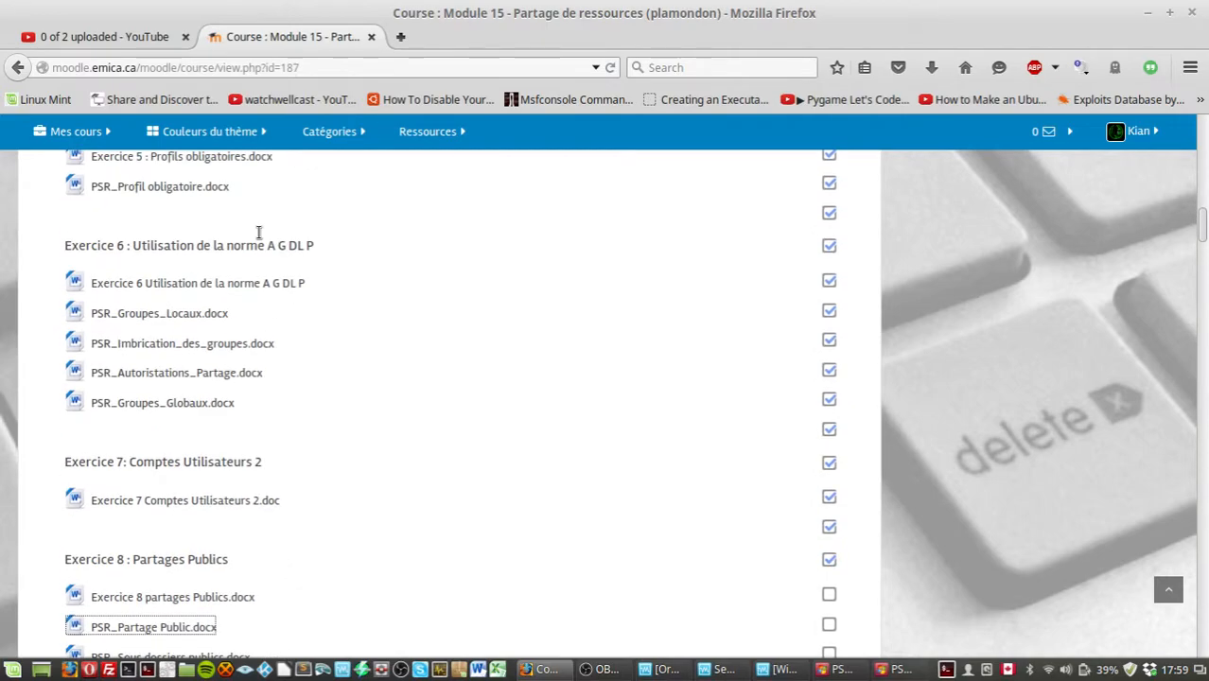
pyautogui.scroll(-8, 404, 620)
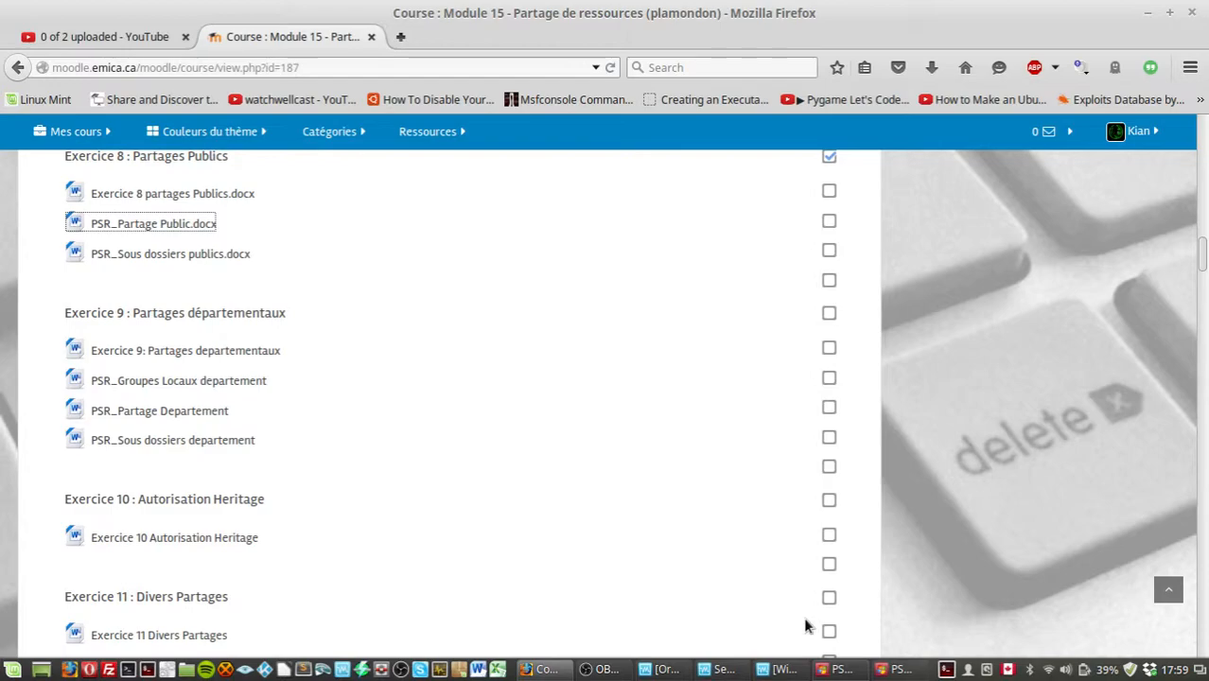
pyautogui.click(743, 669)
pyautogui.write('7')
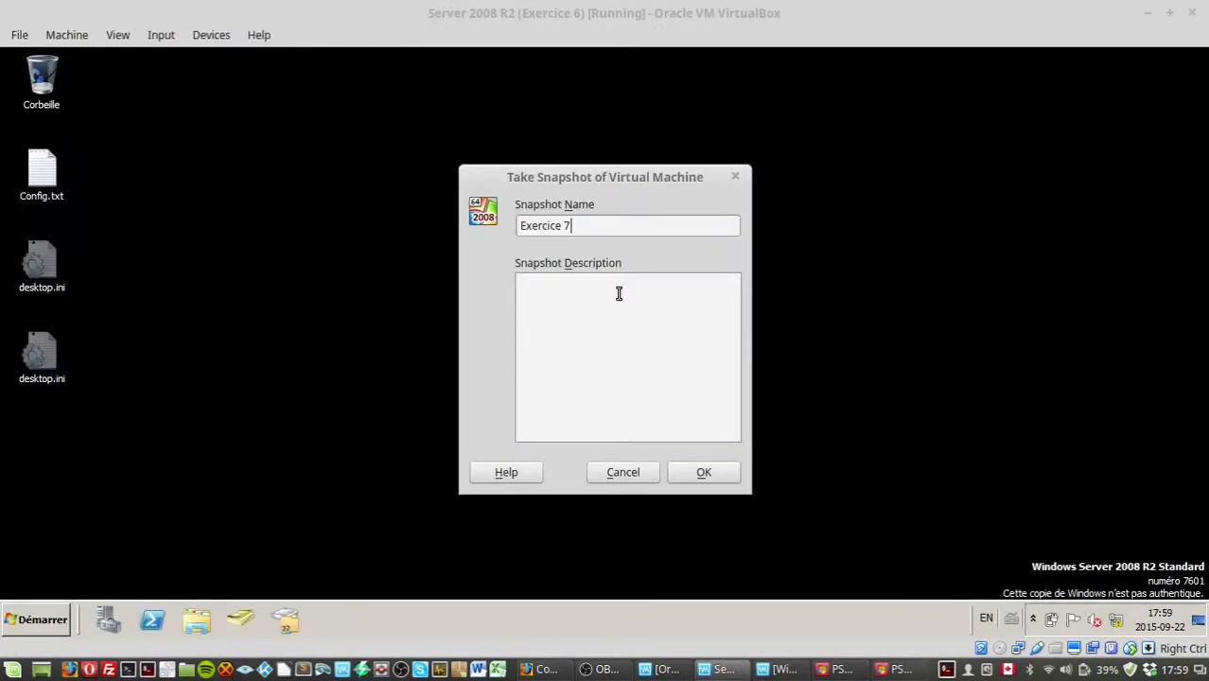
pyautogui.click(701, 473)
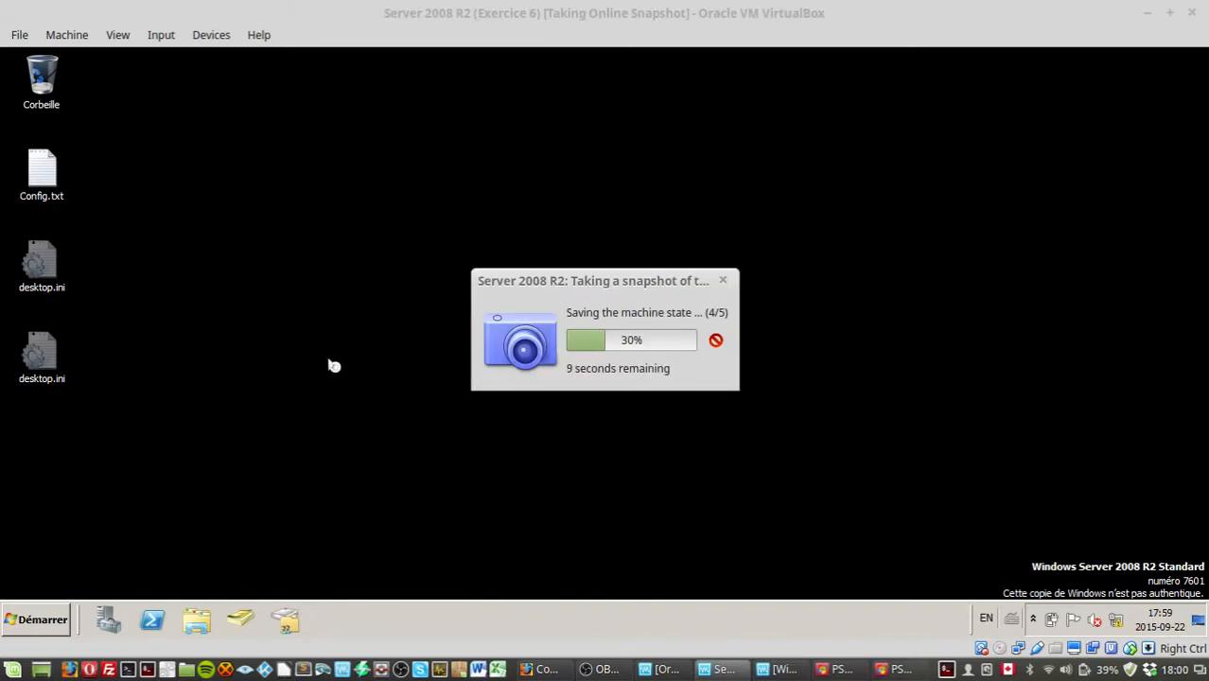
# Step: Open the VirtualBox Manager and examine the snapshot tree of the Server 2008 R2 machine
pyautogui.moveTo(640, 280); pyautogui.dragTo(622, 233)
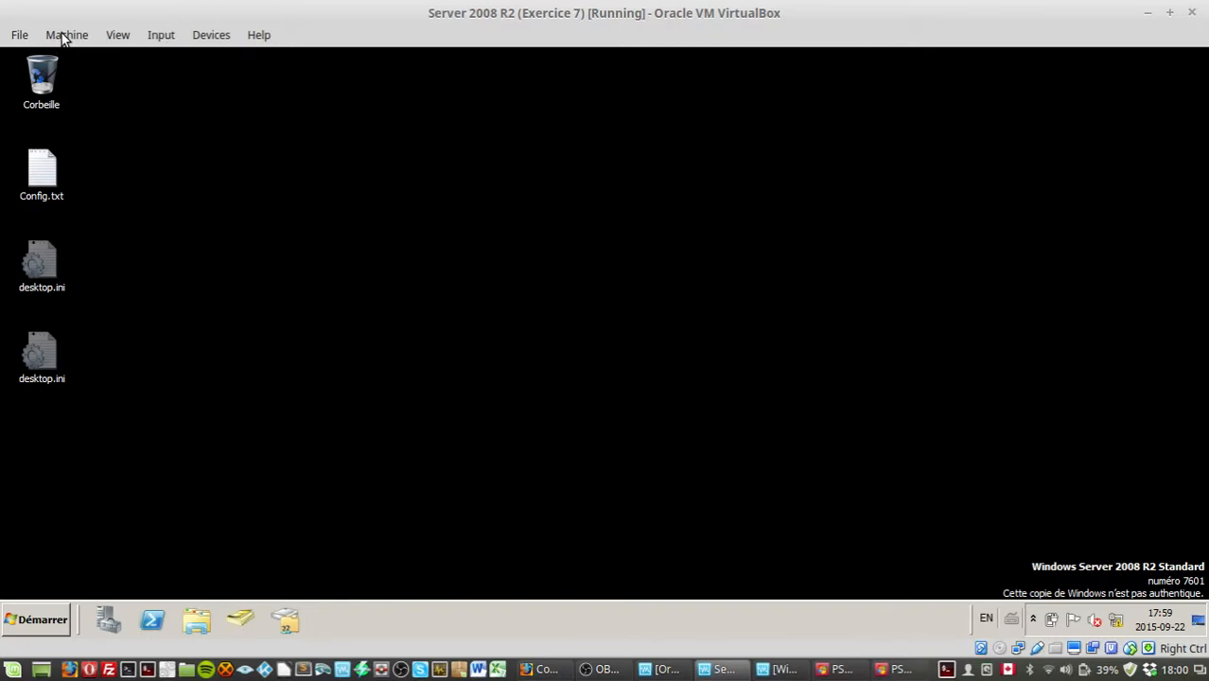
pyautogui.click(672, 670)
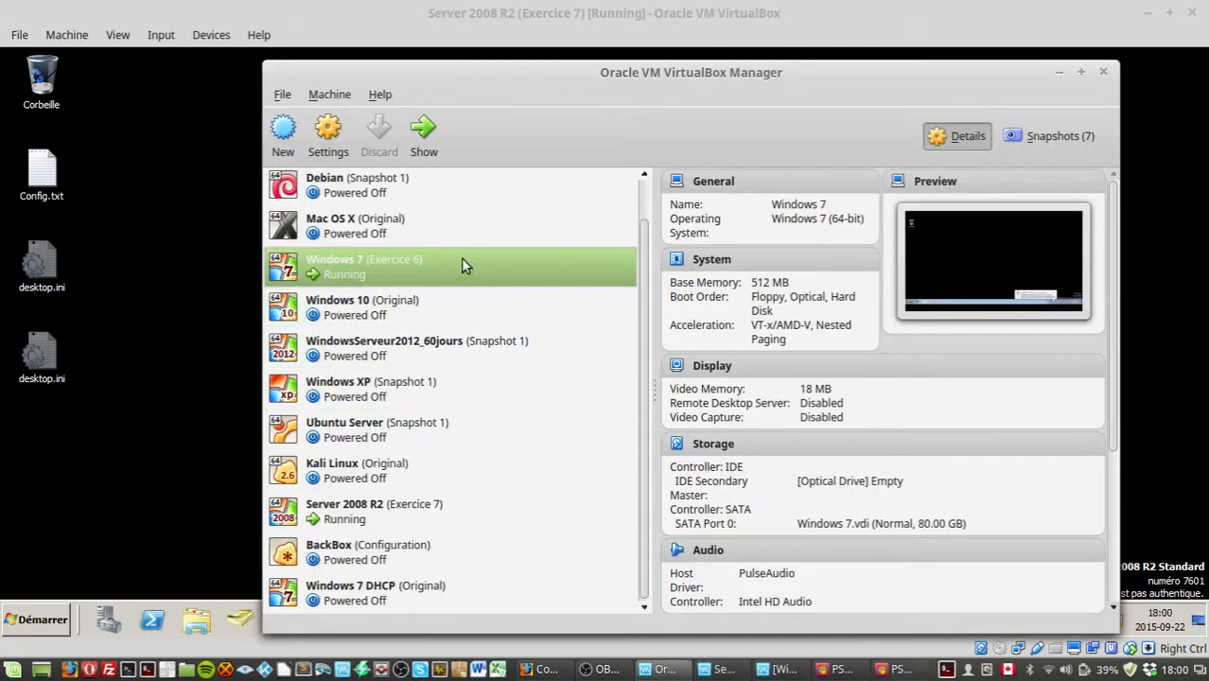
pyautogui.click(1063, 135)
pyautogui.click(762, 332)
pyautogui.click(784, 351)
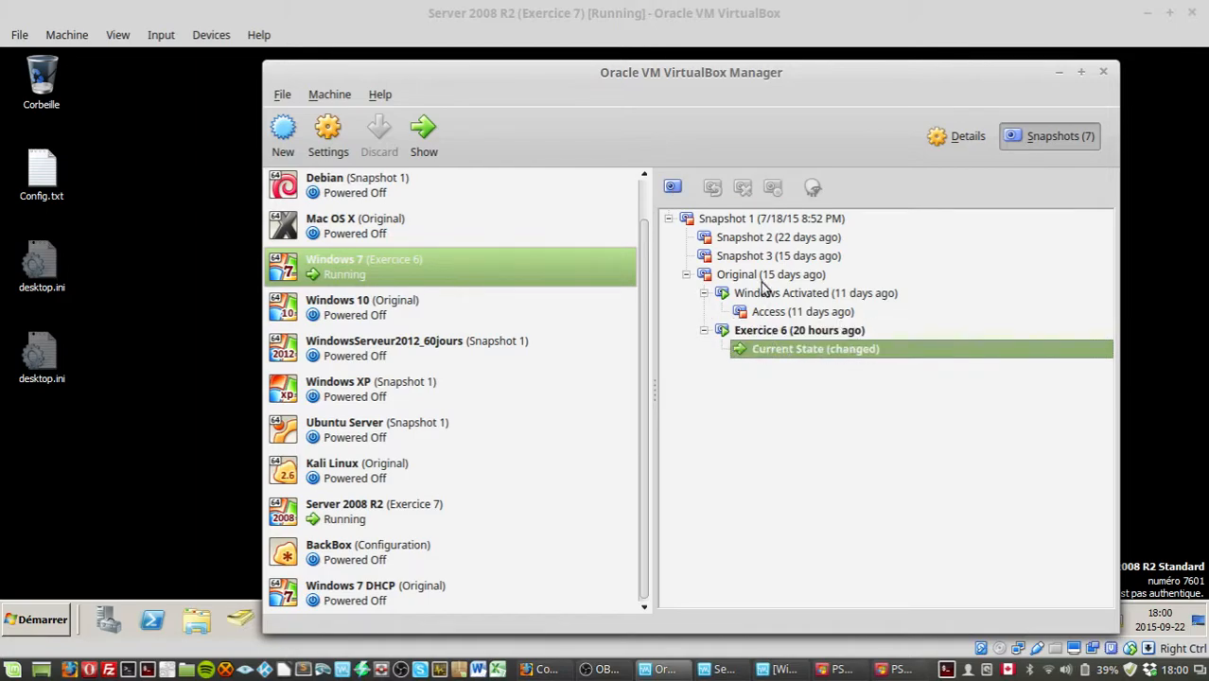
pyautogui.click(352, 235)
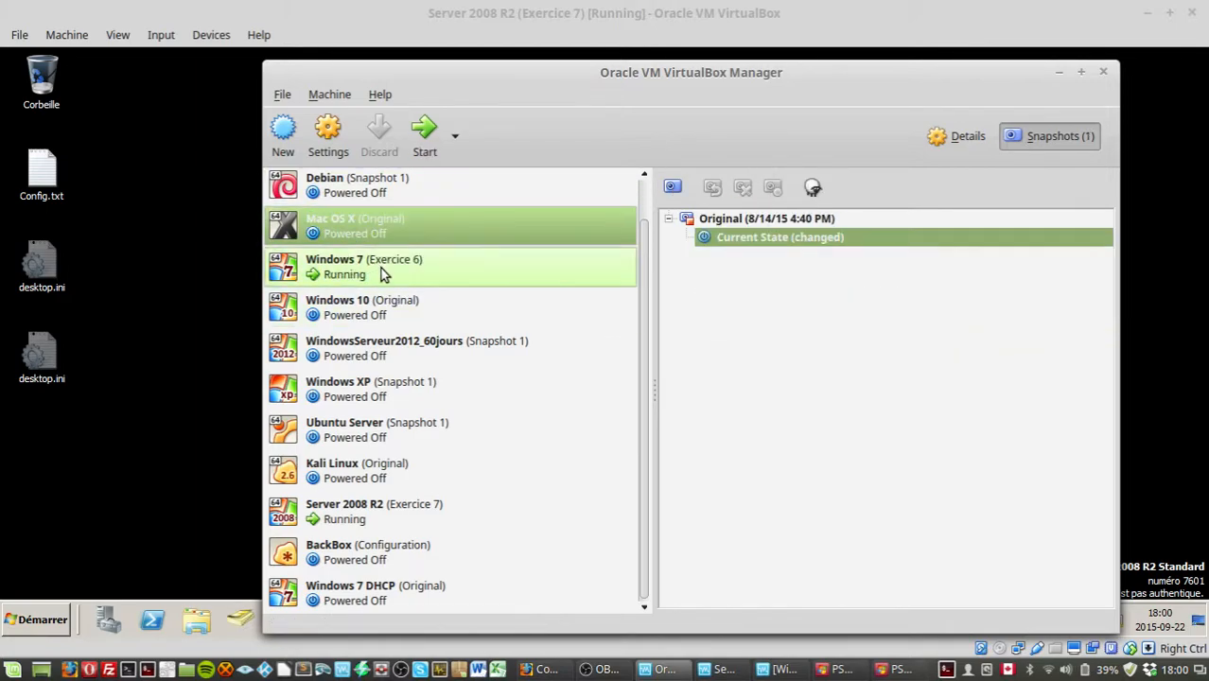
pyautogui.click(364, 516)
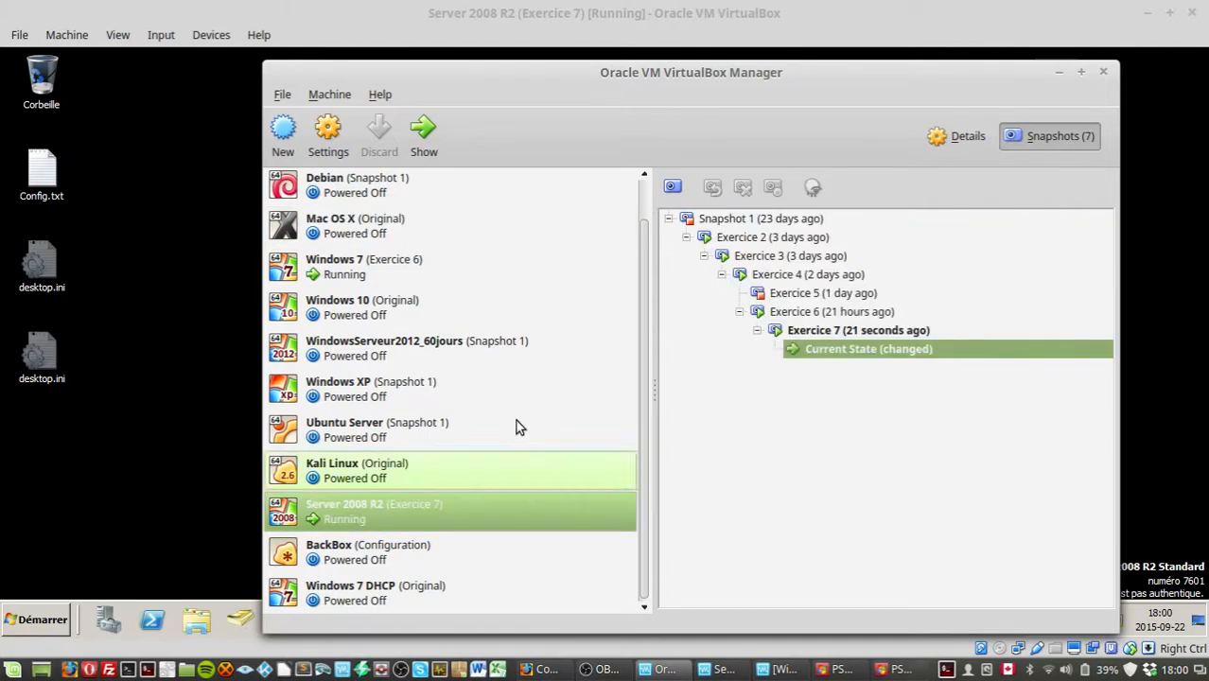
pyautogui.click(847, 331)
pyautogui.click(810, 332)
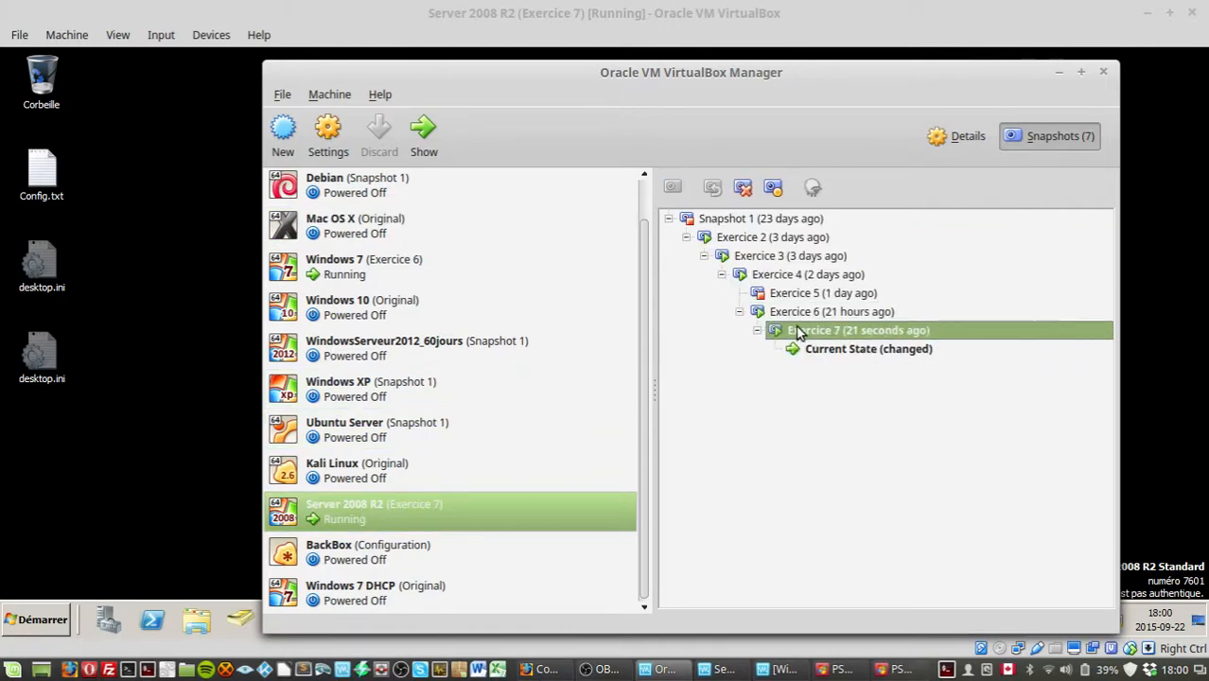
pyautogui.click(686, 238)
pyautogui.click(686, 237)
pyautogui.click(1059, 72)
pyautogui.moveTo(649, 315); pyautogui.dragTo(446, 470)
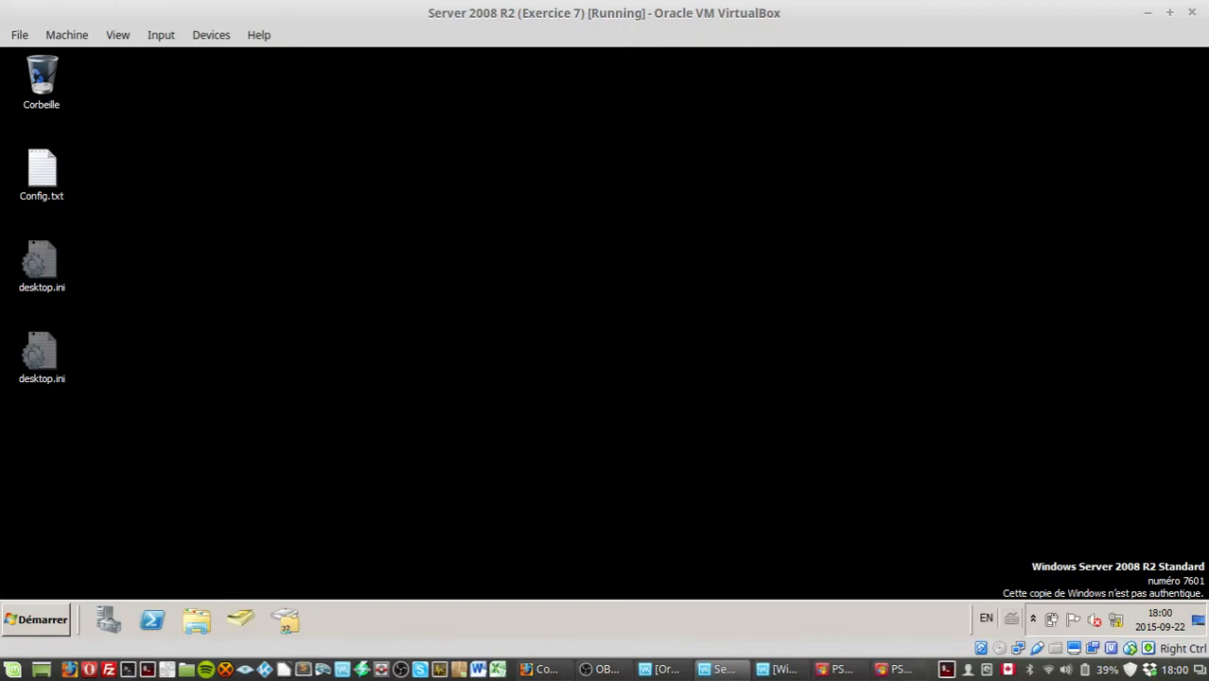
pyautogui.hotkey('alt', 'Tab')
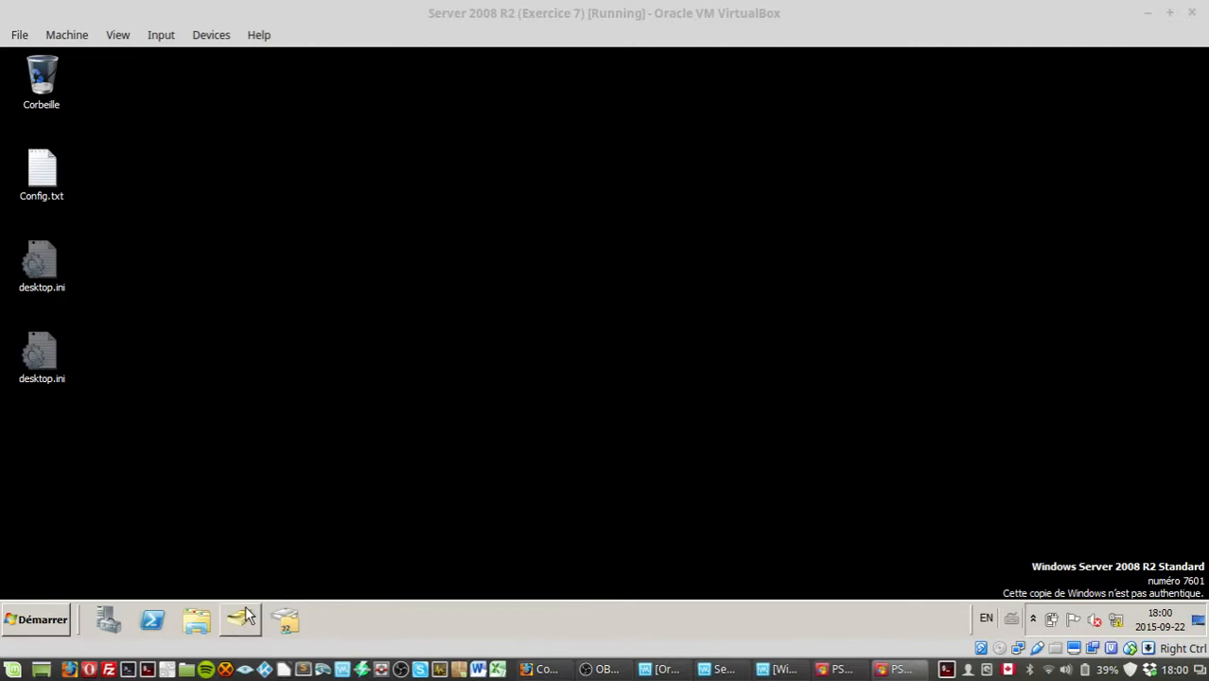
# Step: Open Share and Storage Management and start provisioning a share at C:\Public, creating the folder
pyautogui.click(275, 622)
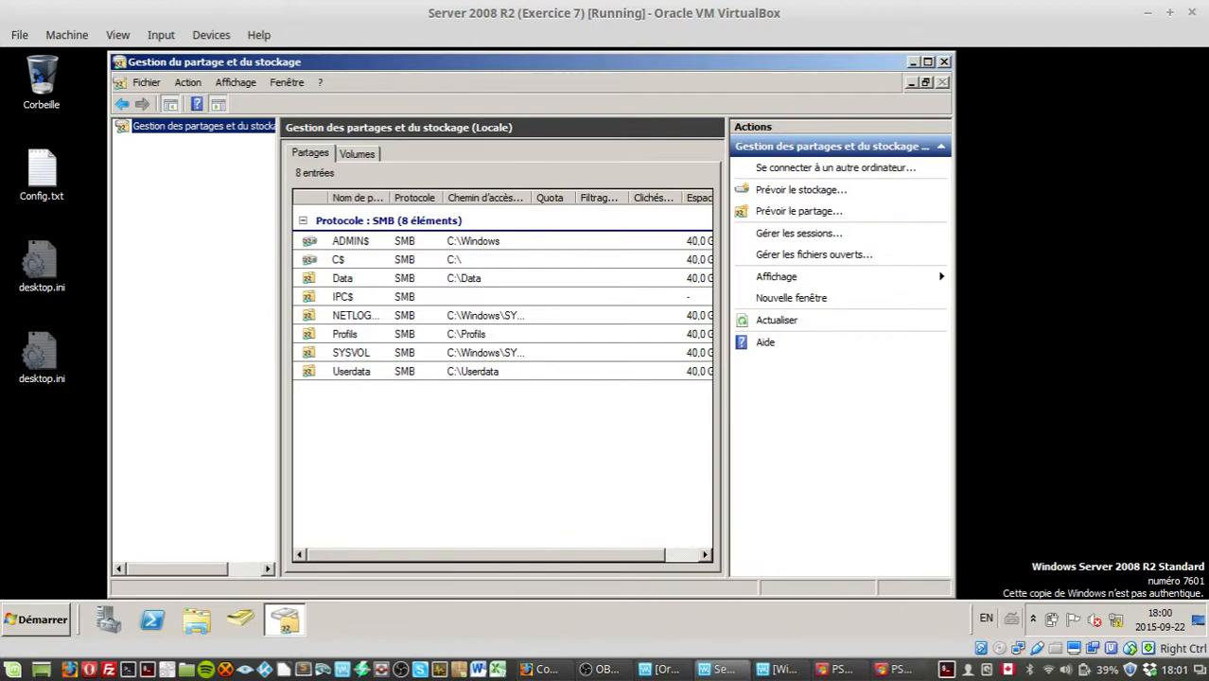
pyautogui.click(189, 82)
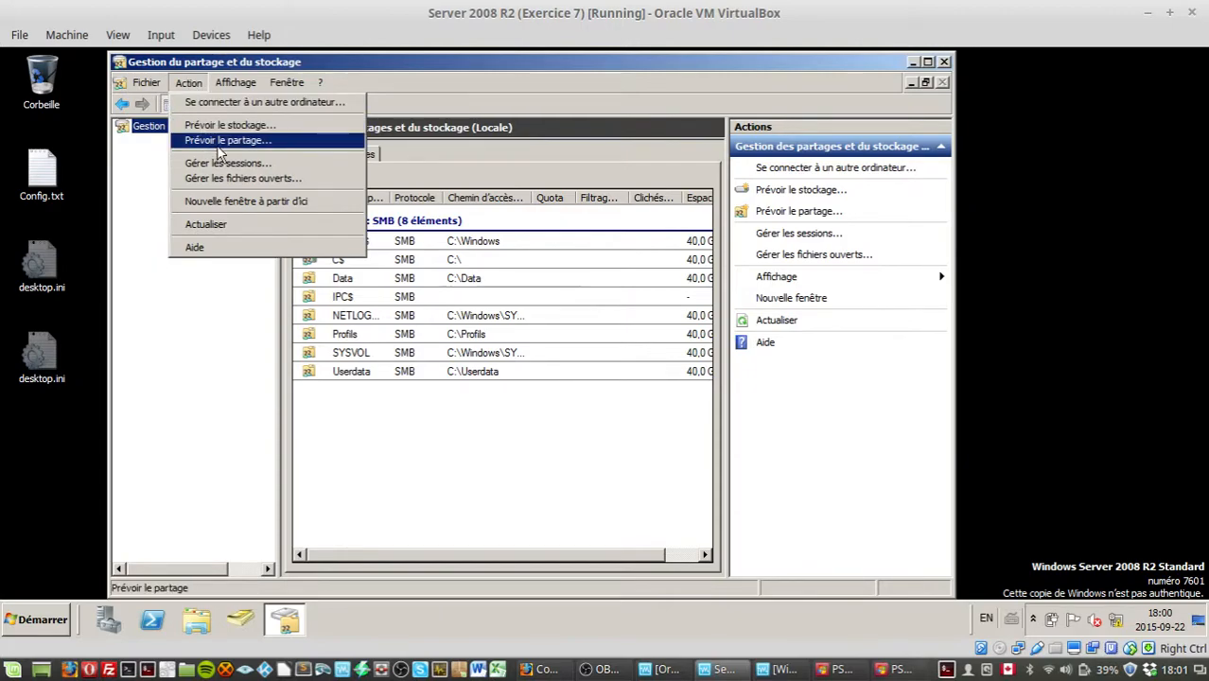
pyautogui.click(221, 141)
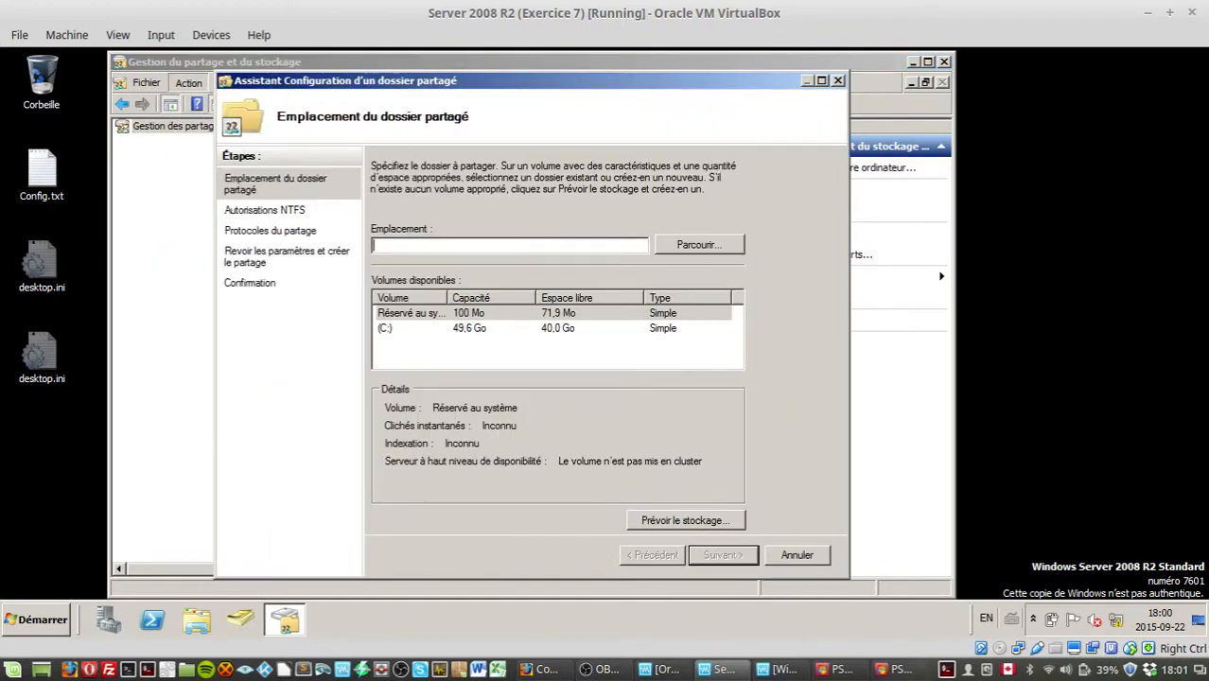
pyautogui.write('C:\\Publi')
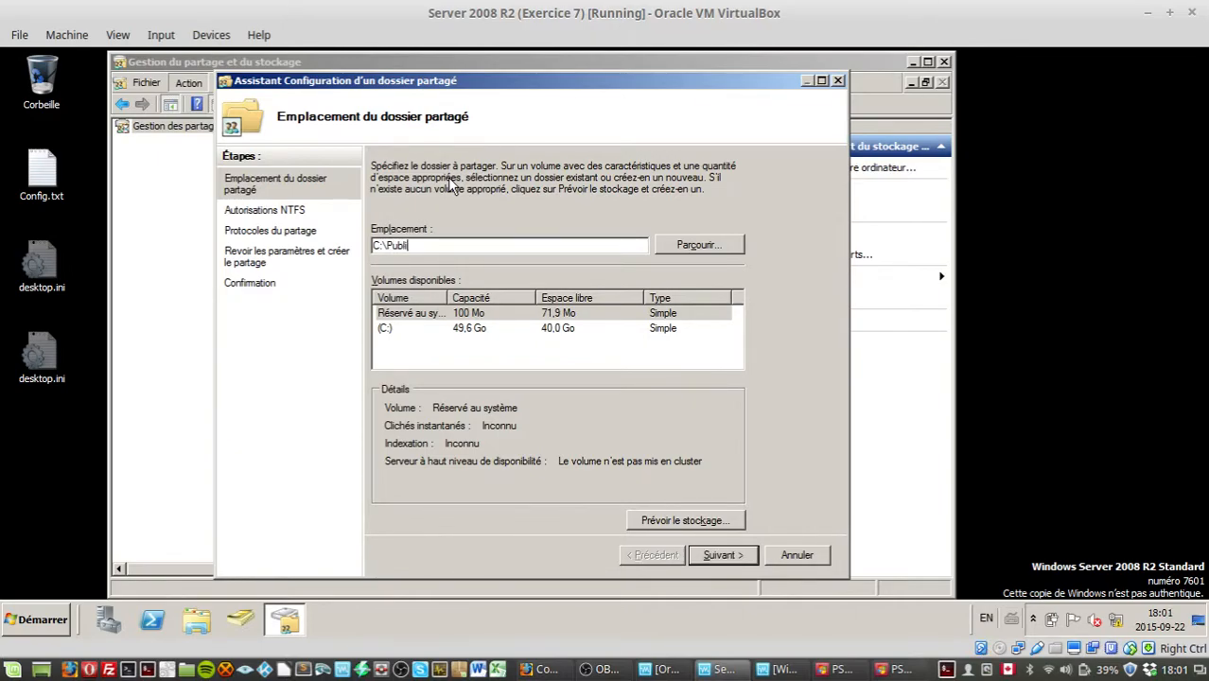
pyautogui.write('que')
pyautogui.press('BackSpace')
pyautogui.press('BackSpace')
pyautogui.press('BackSpace')
pyautogui.write('c')
pyautogui.click(751, 556)
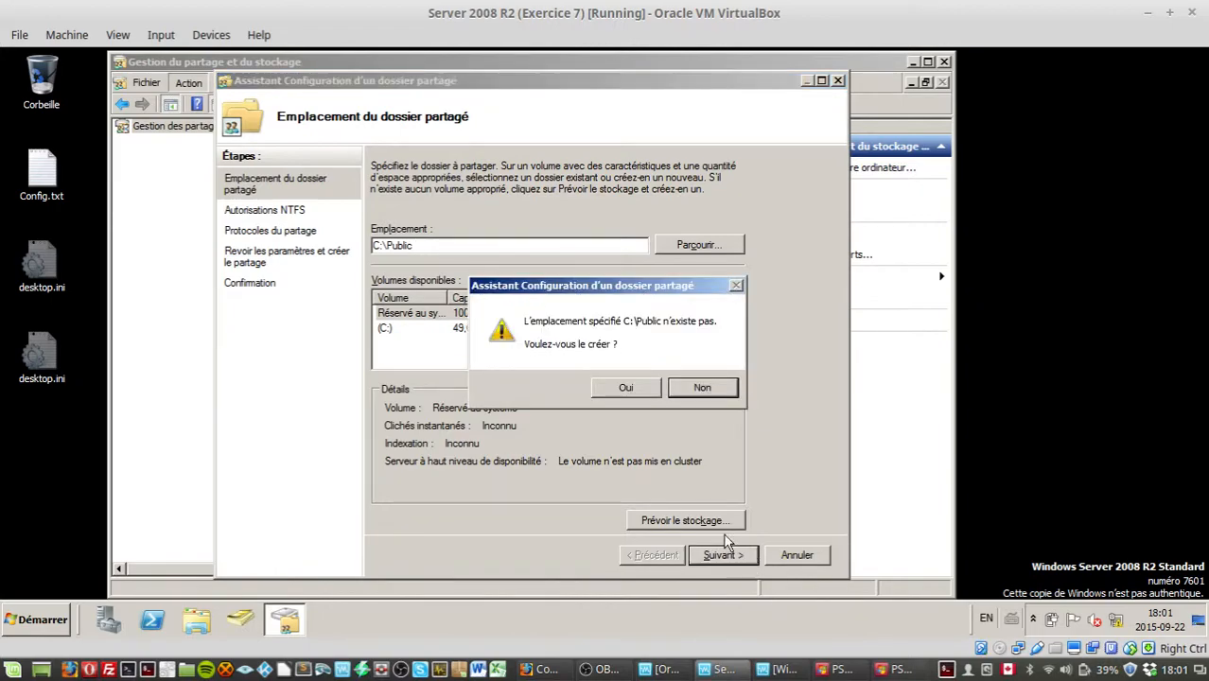
pyautogui.click(620, 389)
# Step: Choose to modify NTFS permissions, disable inheritance on Public and remove the Utilisateurs special-permission entry
pyautogui.click(415, 352)
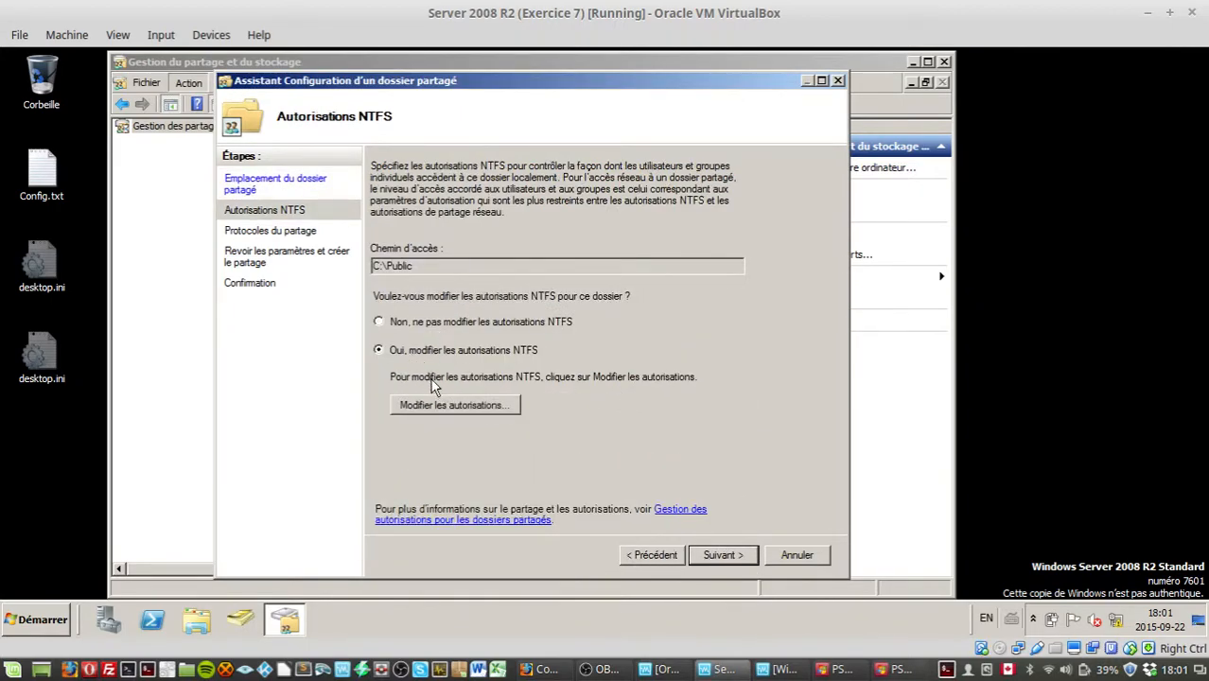
pyautogui.click(443, 404)
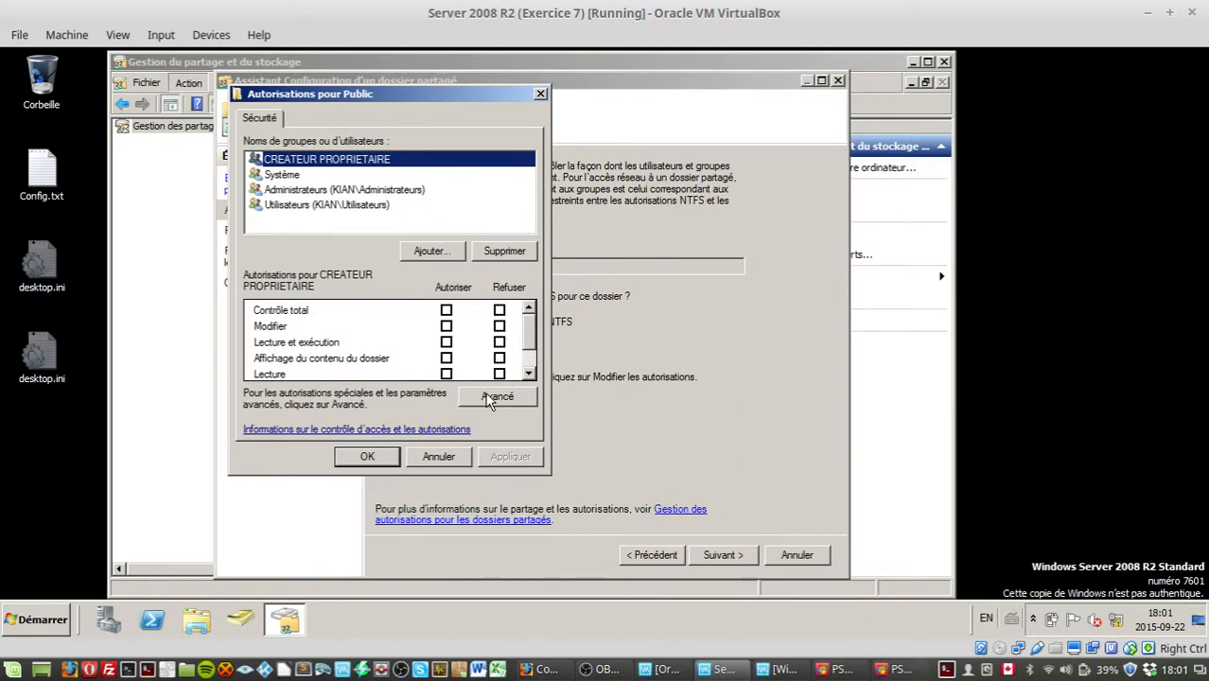
pyautogui.click(492, 401)
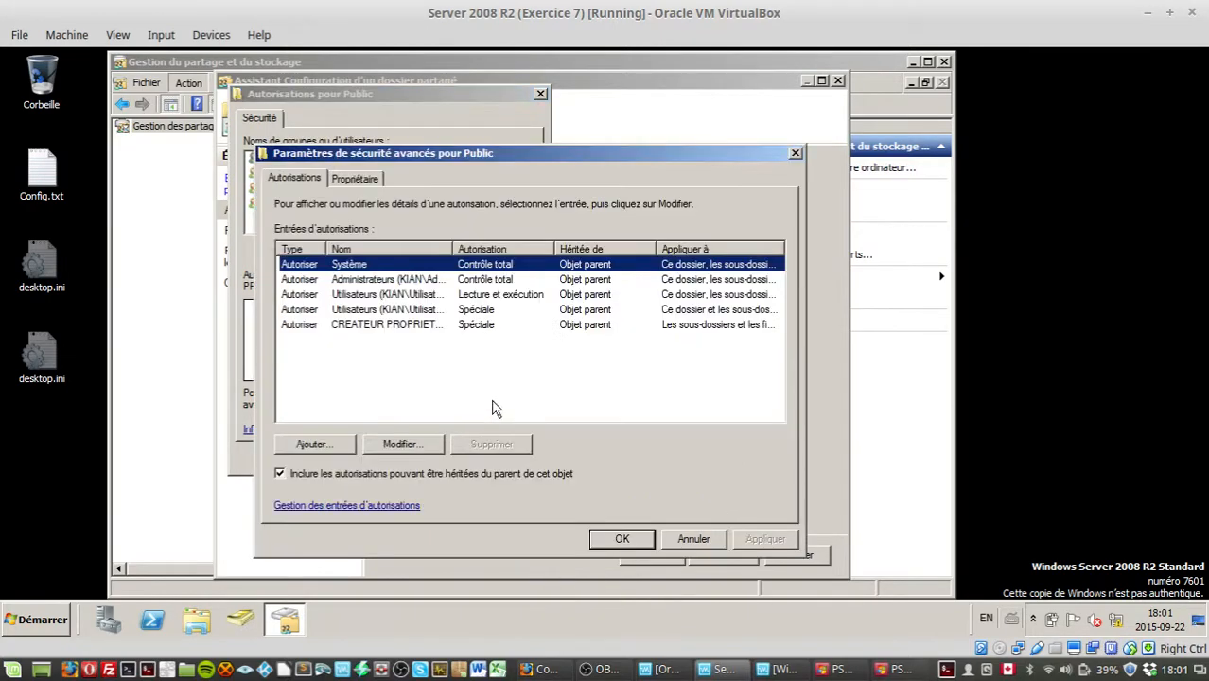
pyautogui.click(292, 473)
pyautogui.click(367, 319)
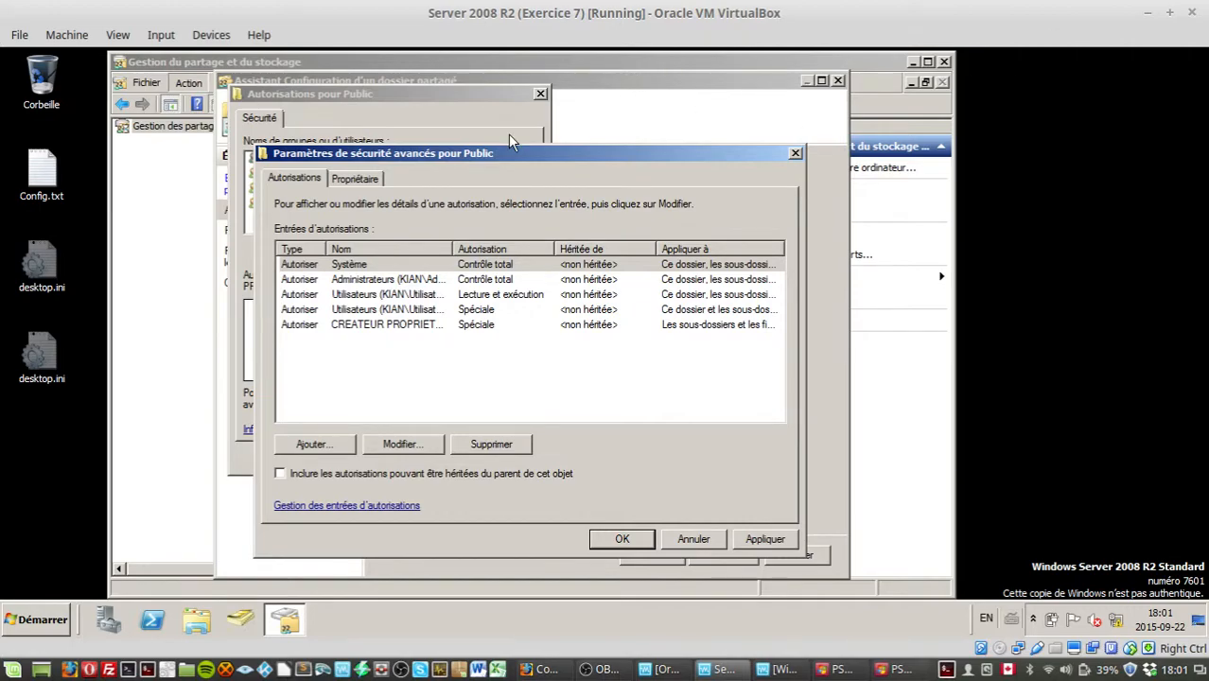
pyautogui.click(453, 312)
pyautogui.click(483, 446)
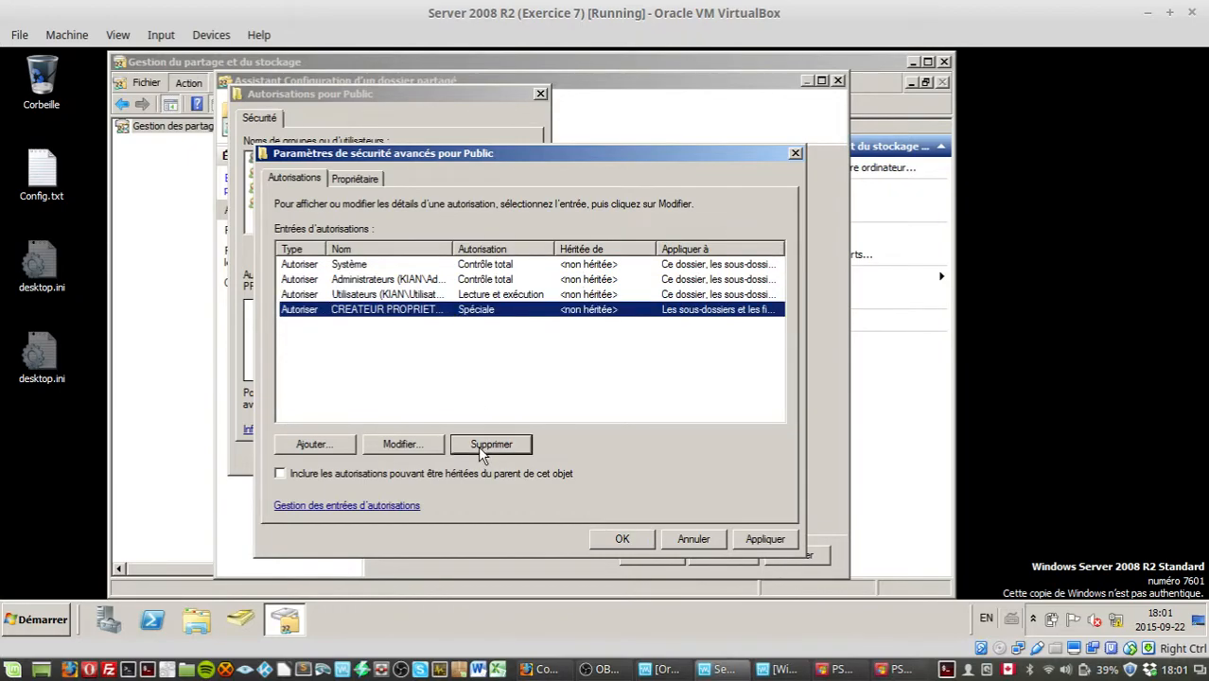
pyautogui.click(763, 545)
pyautogui.click(622, 539)
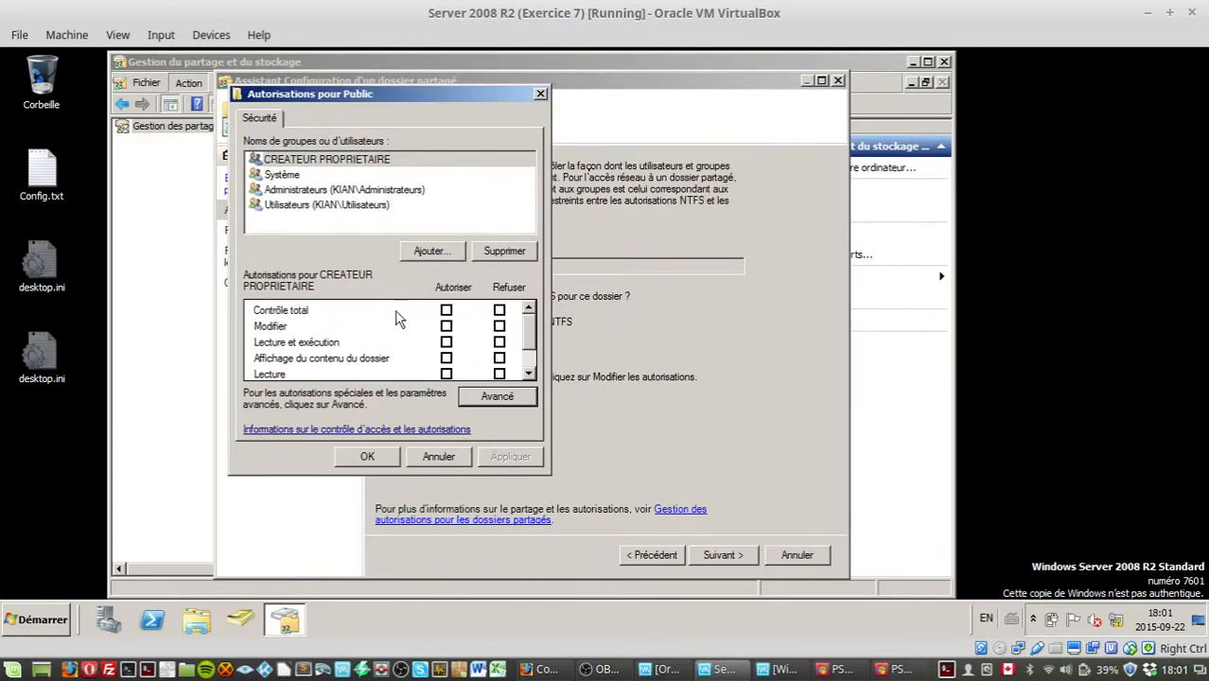
# Step: Allow the Utilisateurs group Modify permission on the Public folder and apply it
pyautogui.click(321, 206)
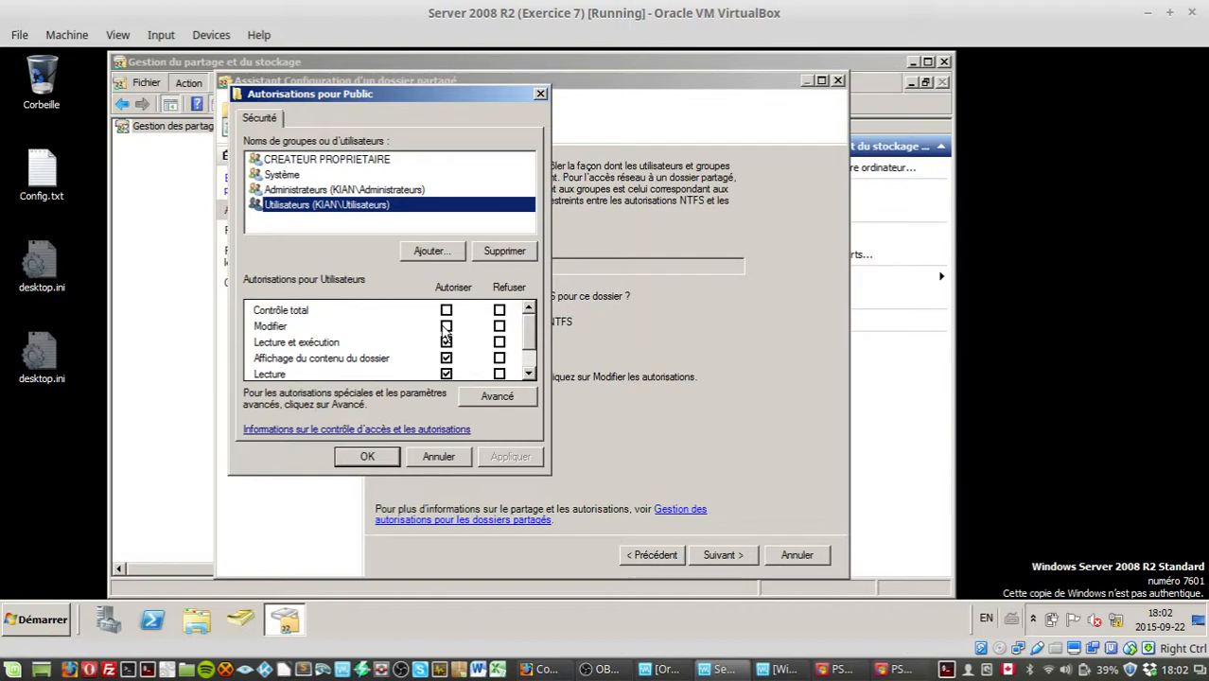
pyautogui.click(445, 326)
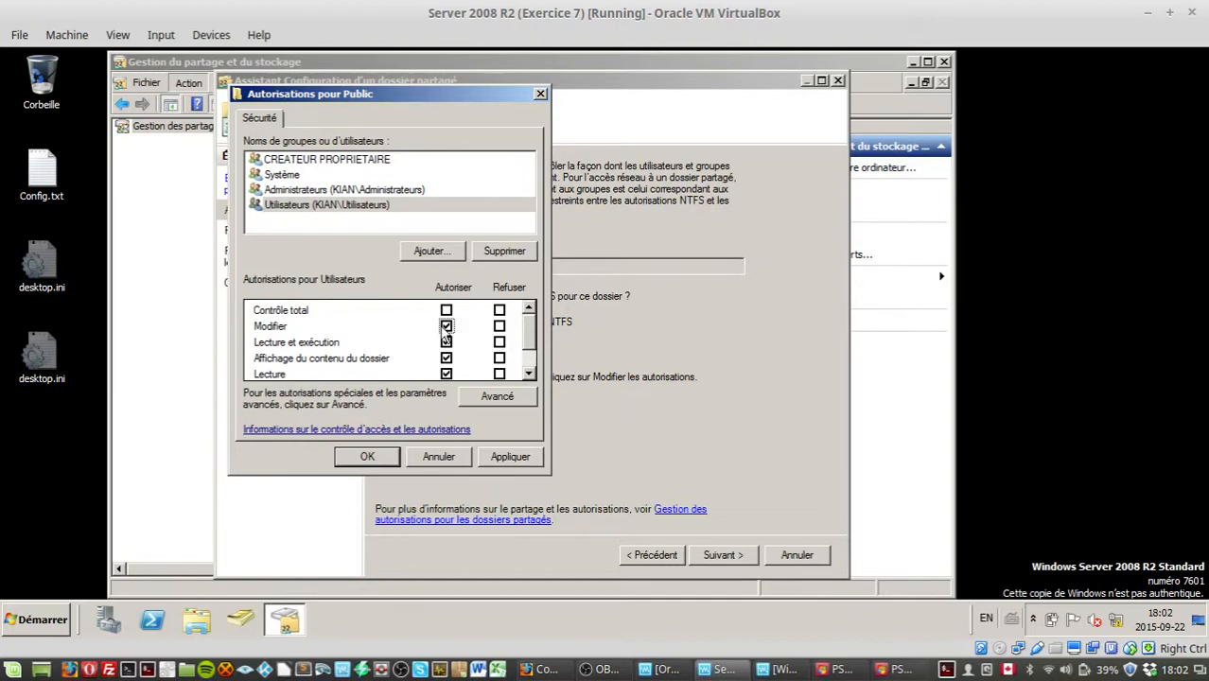
pyautogui.click(530, 361)
pyautogui.moveTo(530, 360); pyautogui.dragTo(518, 314)
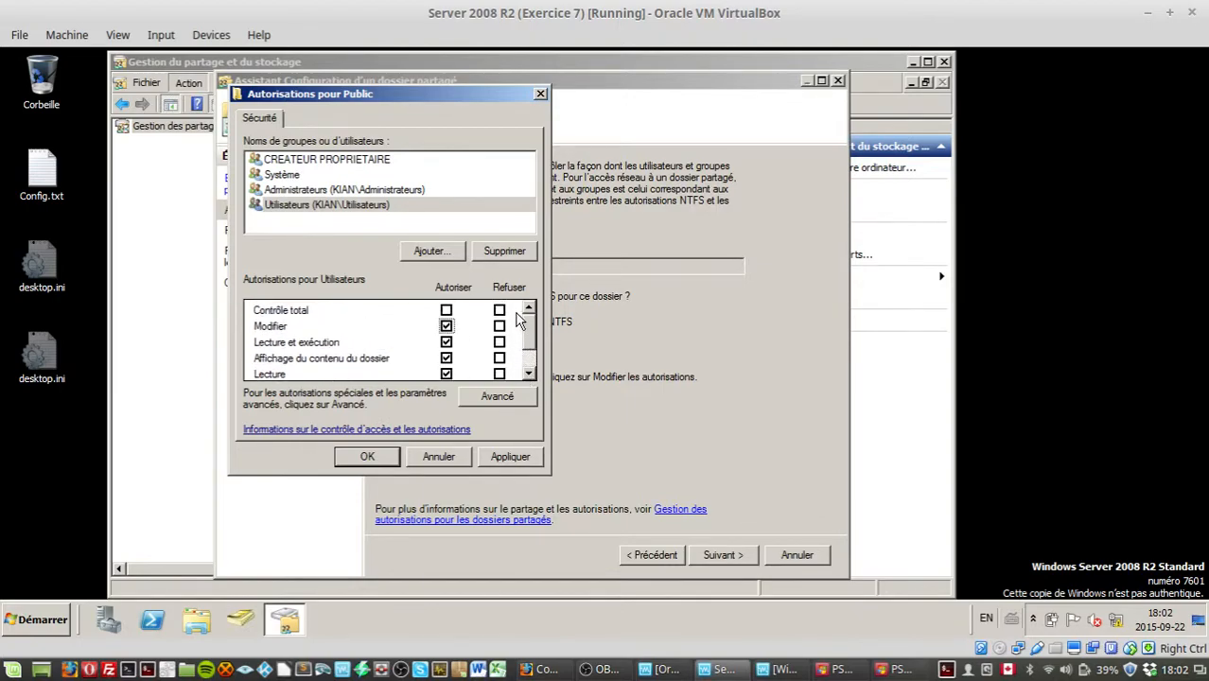
pyautogui.click(511, 457)
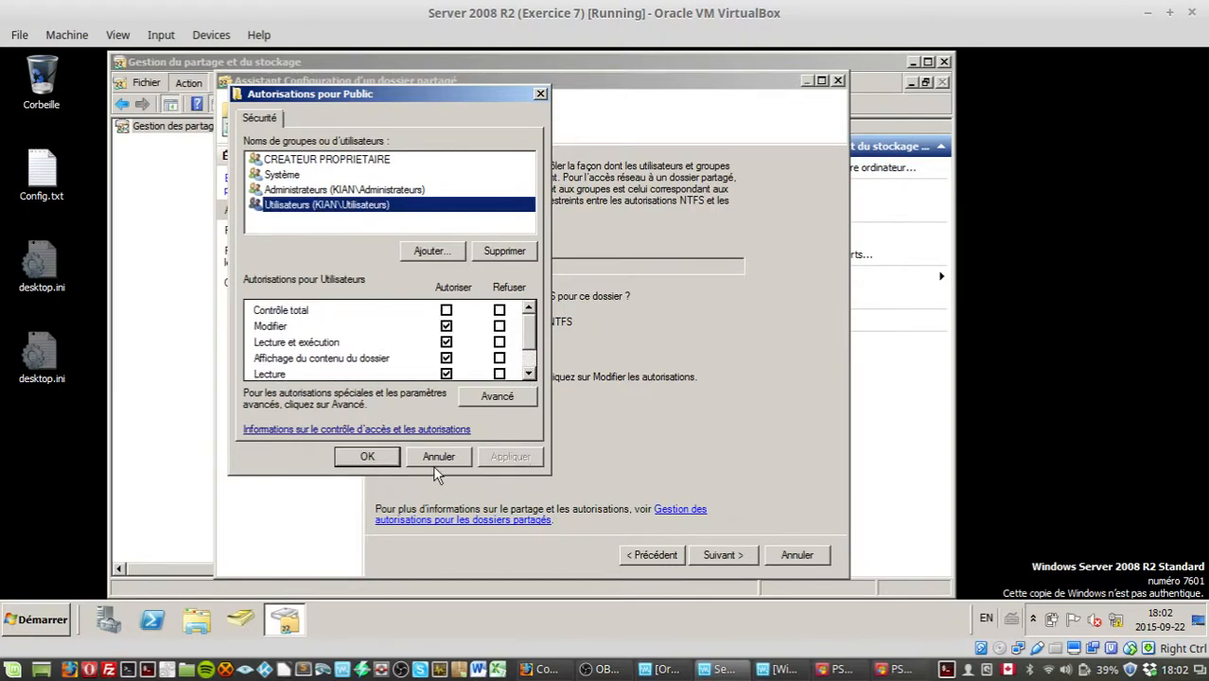
pyautogui.click(367, 457)
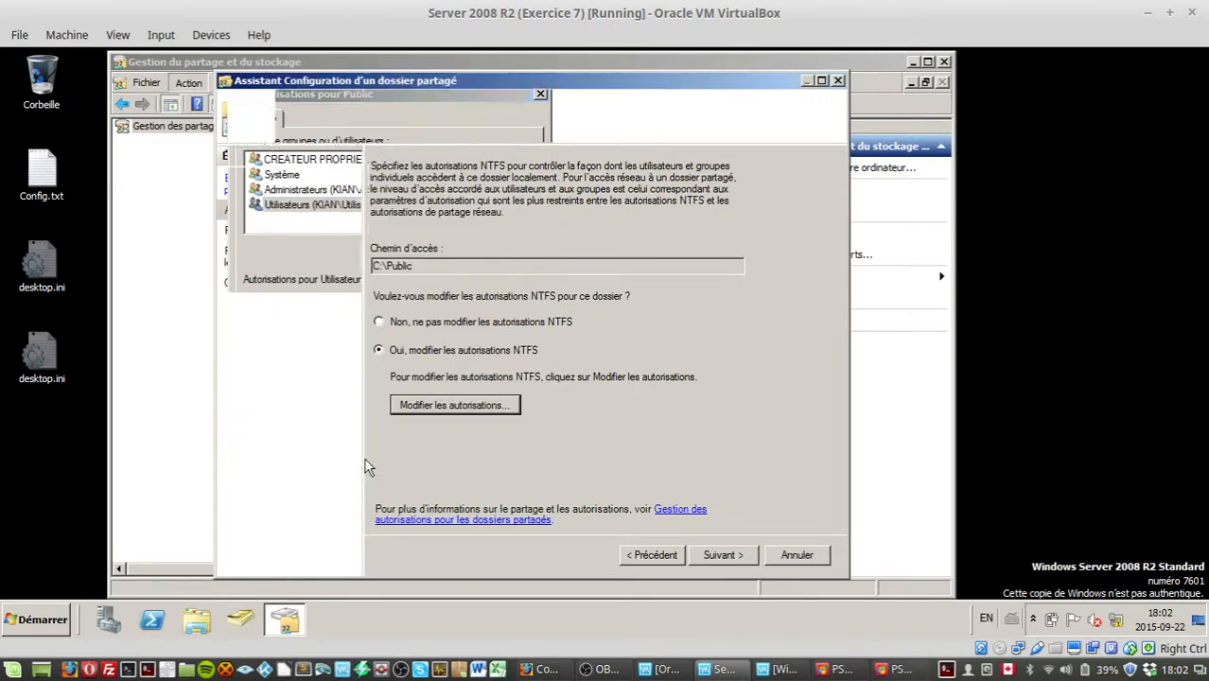
# Step: Continue the wizard to the SMB settings page and open, then close, its advanced options
pyautogui.click(717, 565)
pyautogui.click(711, 564)
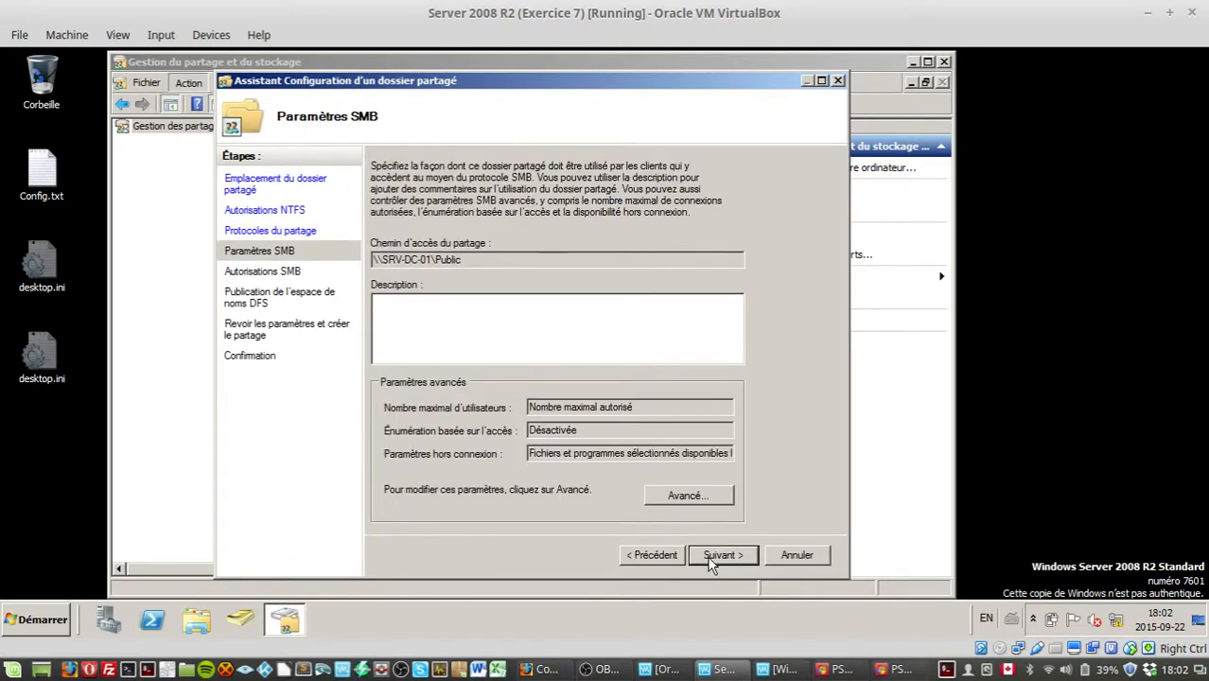
pyautogui.click(687, 509)
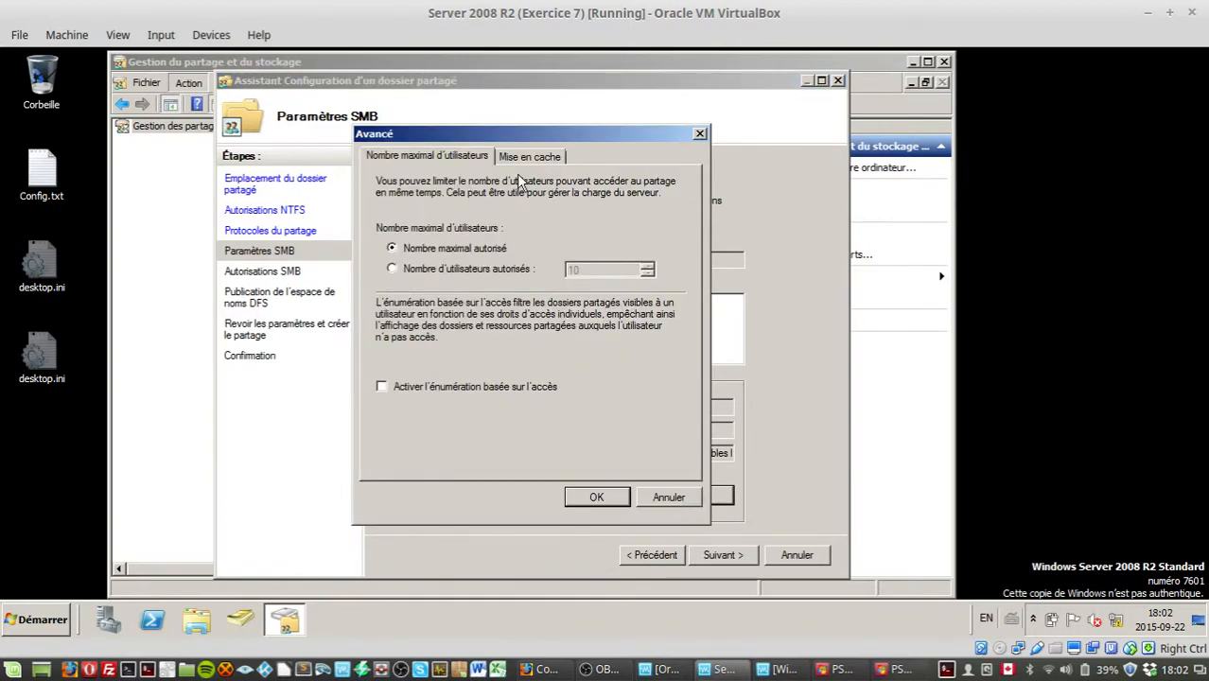
pyautogui.click(668, 504)
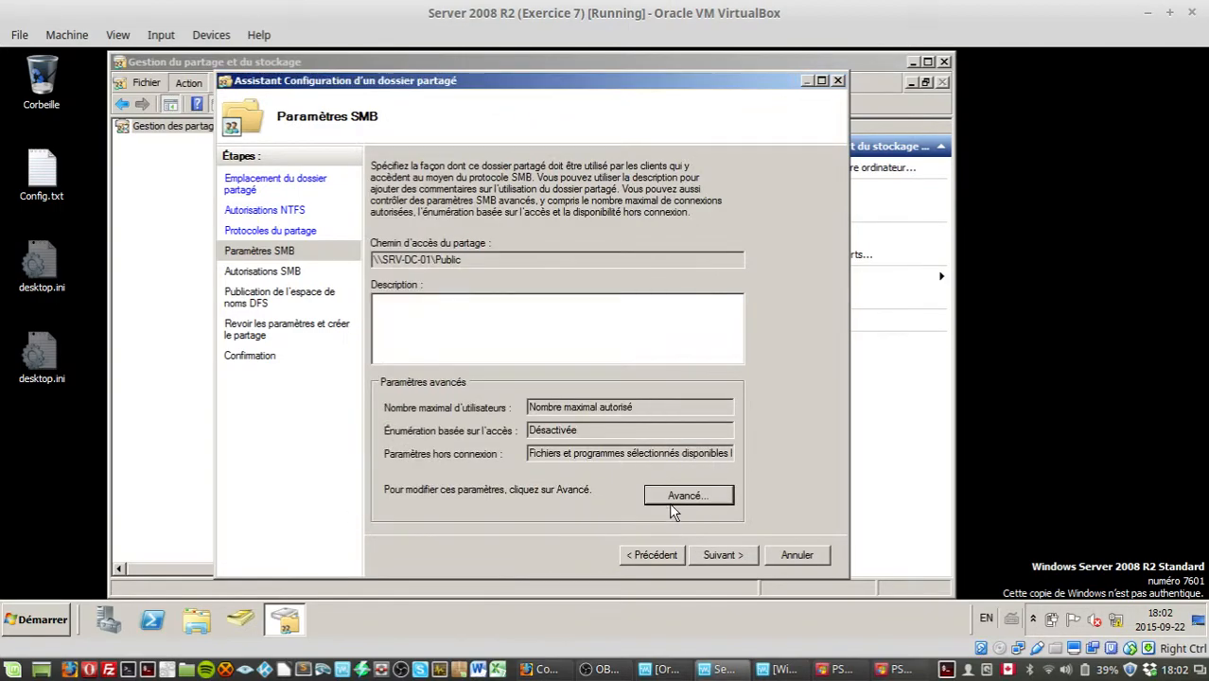
# Step: Advance past SMB settings and grant administrators full control with read and write access for all other users
pyautogui.click(725, 552)
pyautogui.click(416, 379)
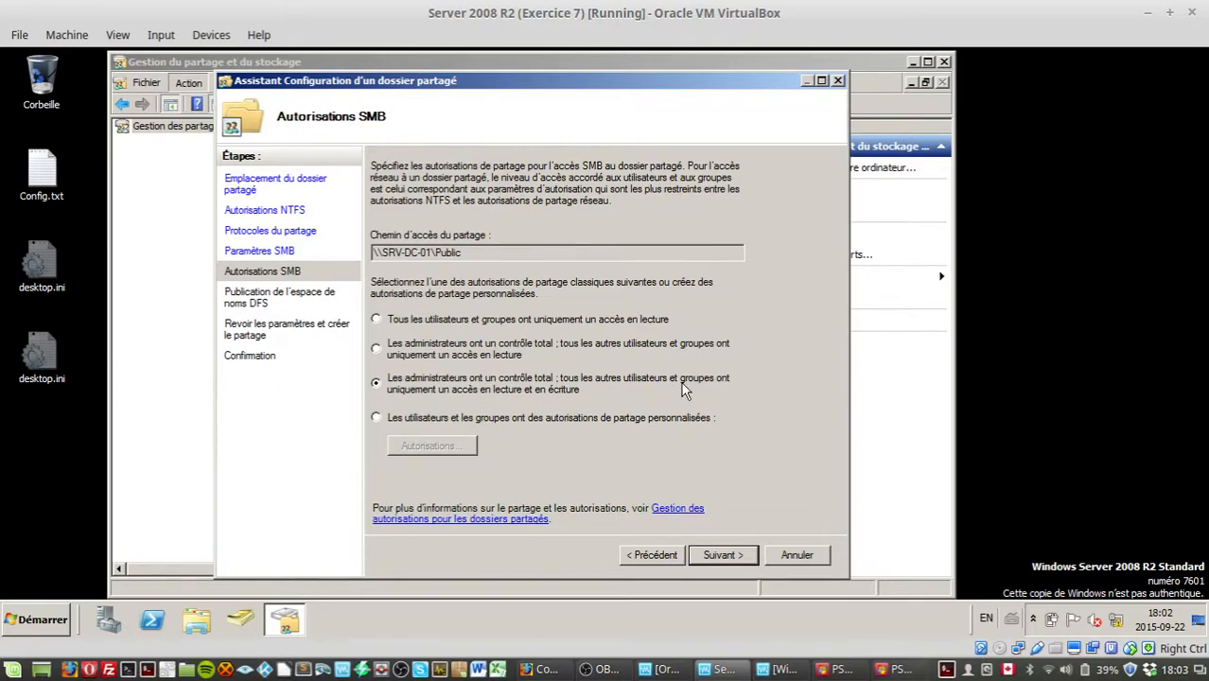
pyautogui.click(727, 558)
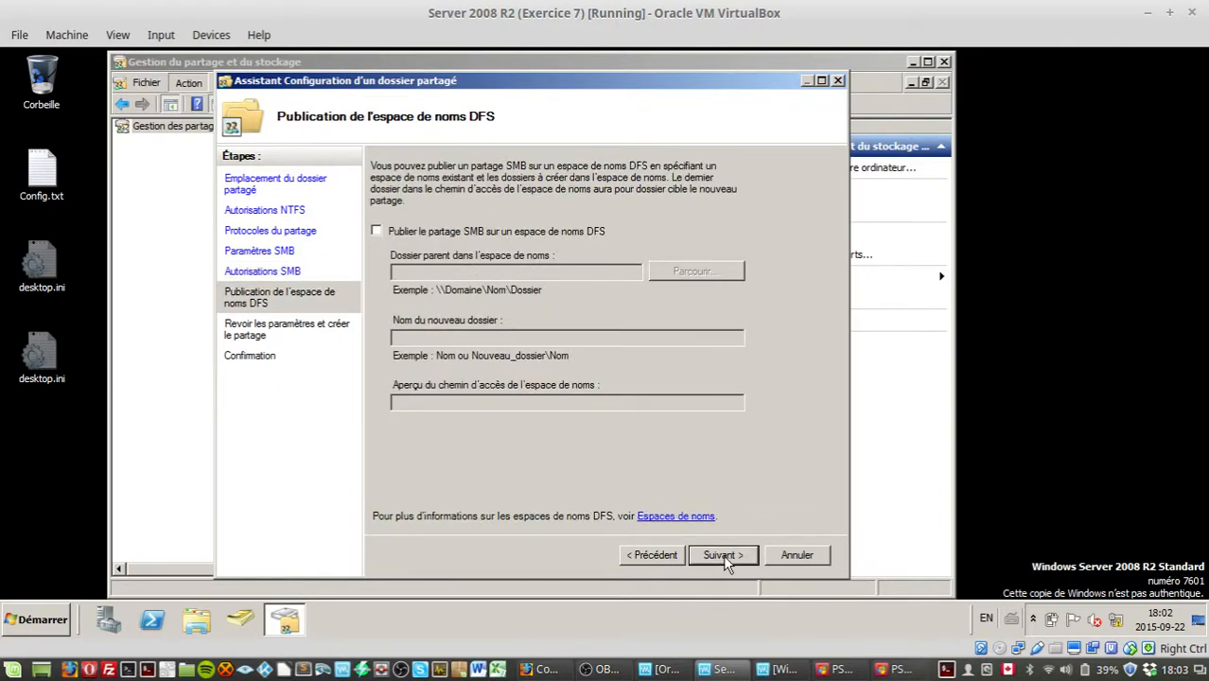
# Step: Skip DFS namespace publishing, create the share and close the wizard
pyautogui.click(725, 559)
pyautogui.click(725, 558)
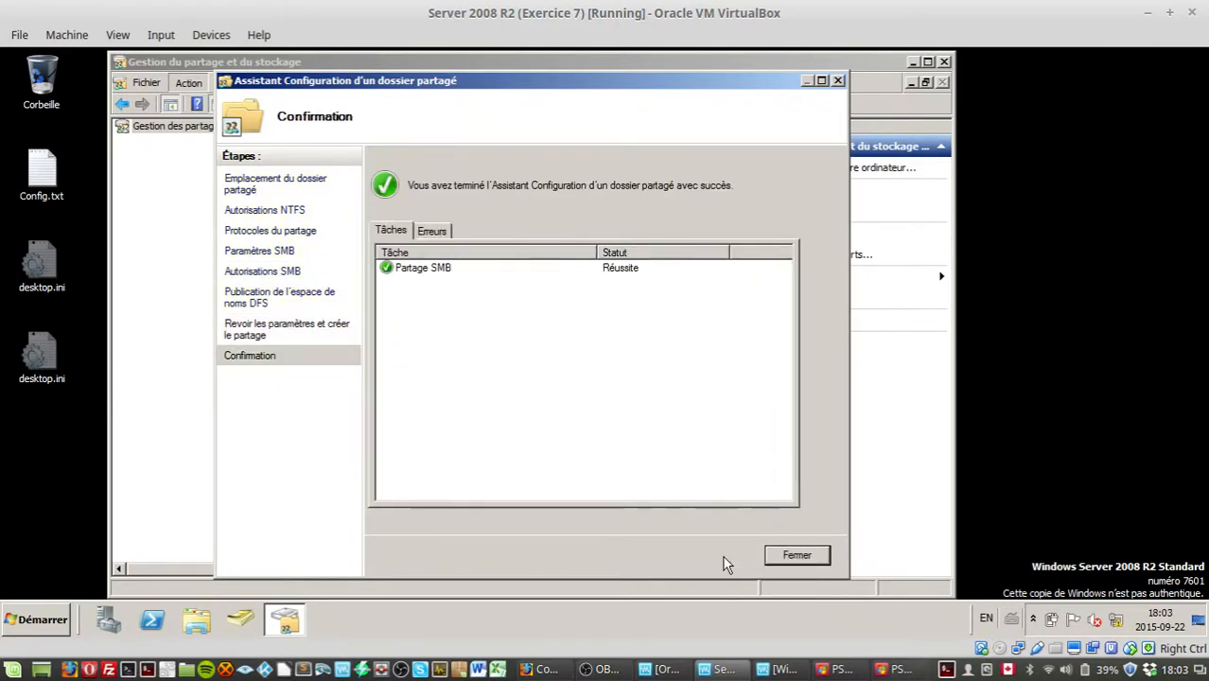
pyautogui.click(819, 554)
# Step: Switch to the Windows 7 VM and log off the current session
pyautogui.click(777, 670)
pyautogui.click(25, 619)
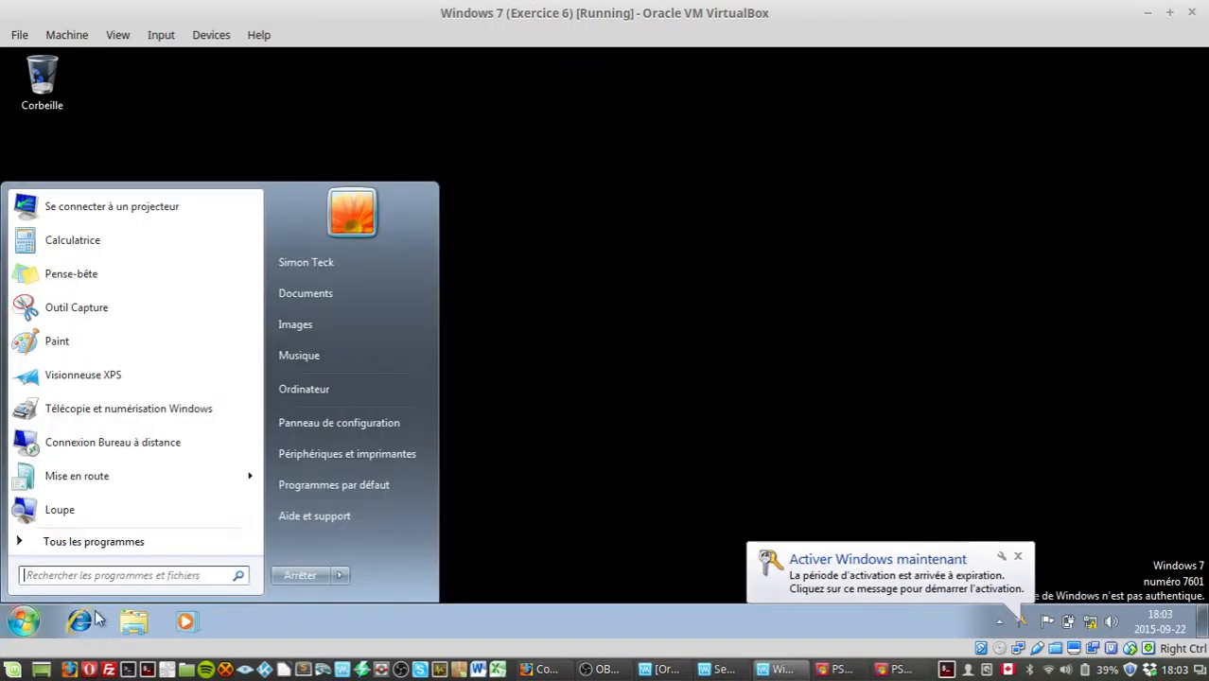
pyautogui.click(339, 576)
pyautogui.click(392, 512)
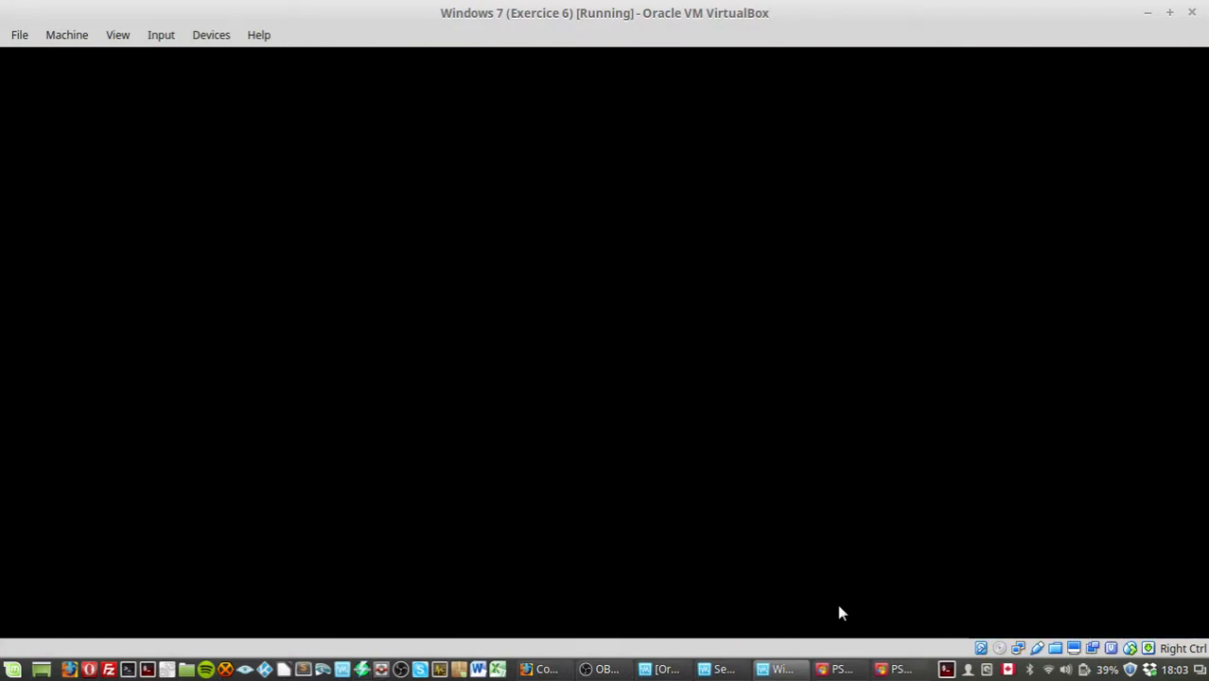
# Step: Log back on with the same domain account's password and dismiss the Windows activation prompt
pyautogui.hotkey('ctrl', 'alt', 'Delete')
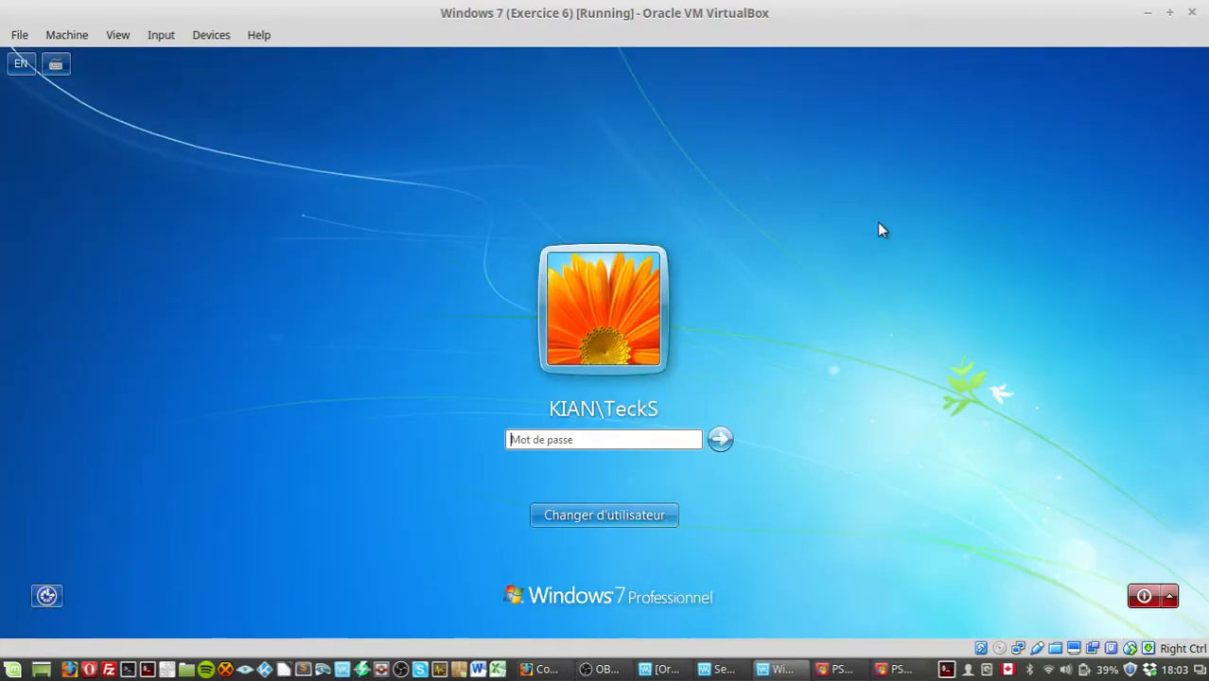
pyautogui.write('••••••••')
pyautogui.press('Return')
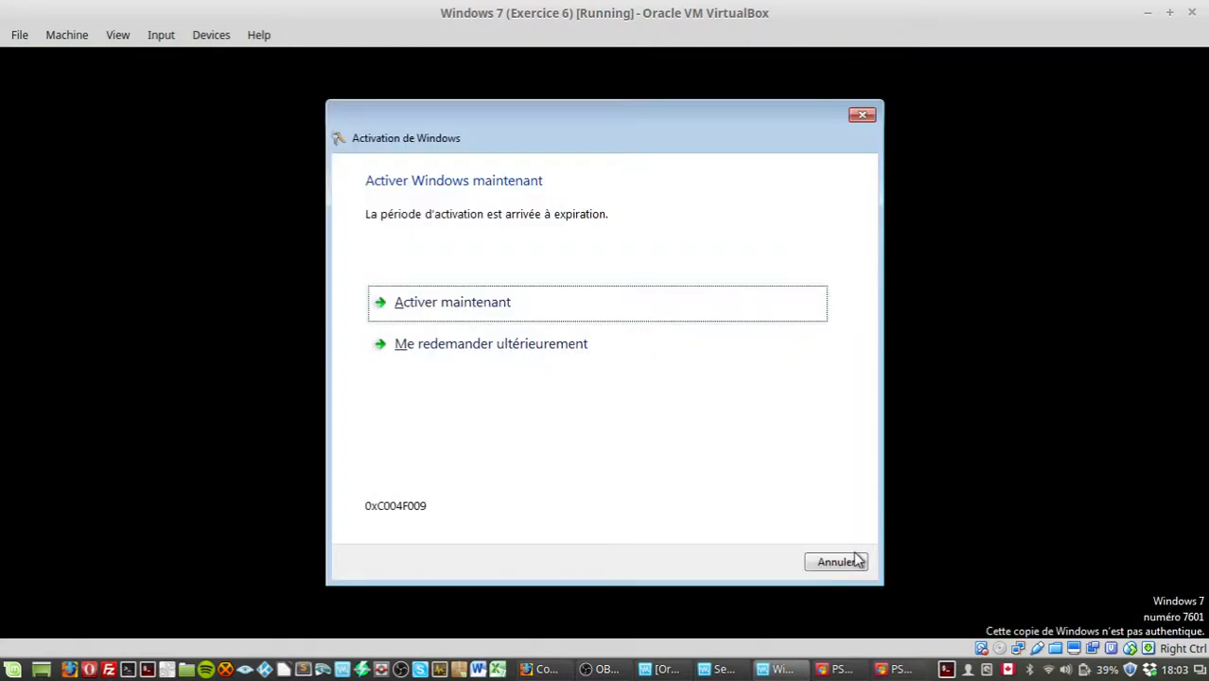
pyautogui.click(849, 562)
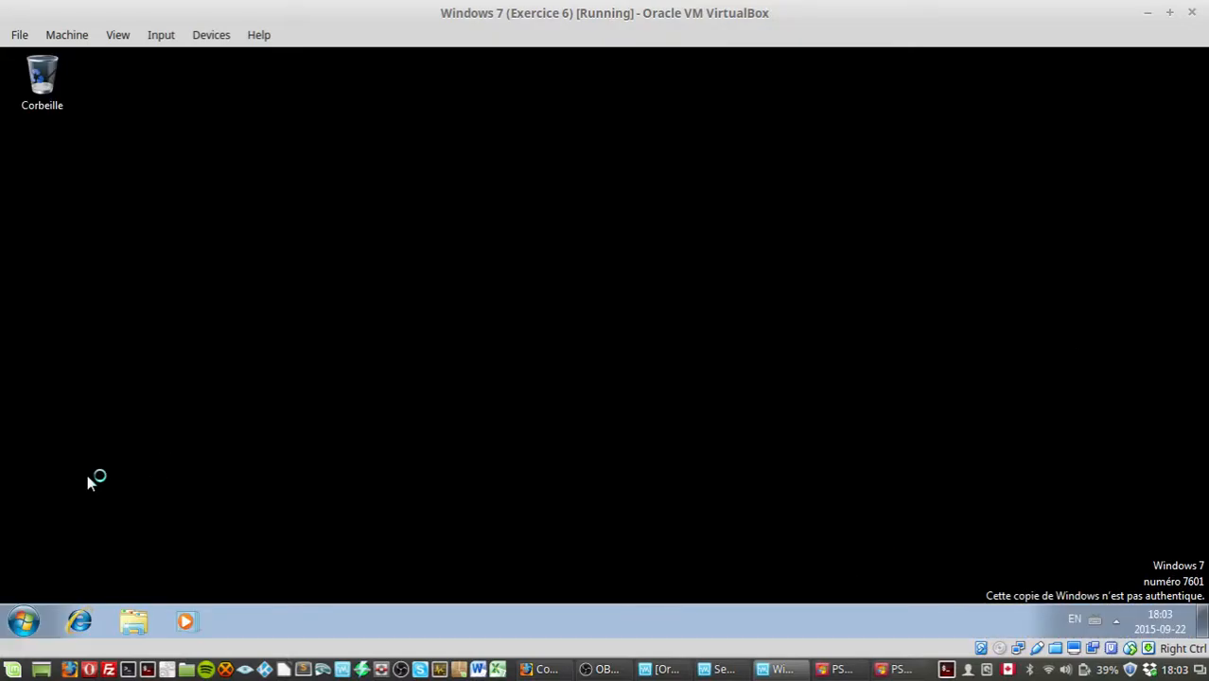
# Step: Open Explorer, browse to \\SRV-DC-01 and open the Public share
pyautogui.click(118, 625)
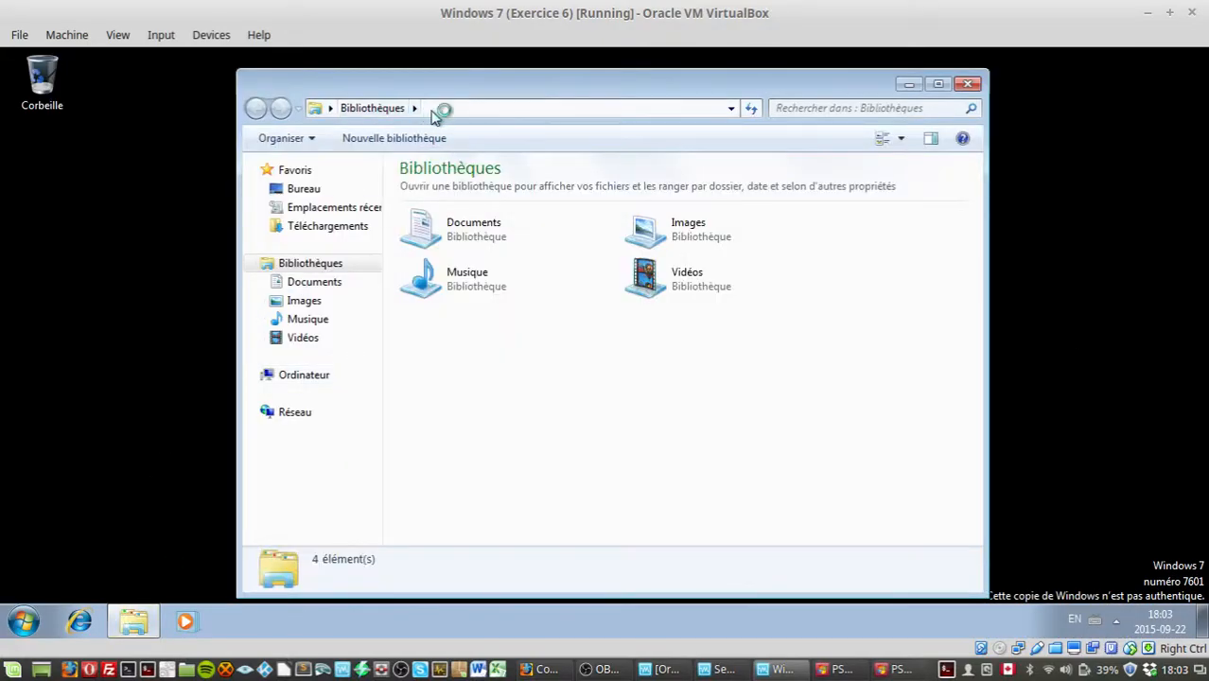
pyautogui.click(436, 109)
pyautogui.write('\\\\')
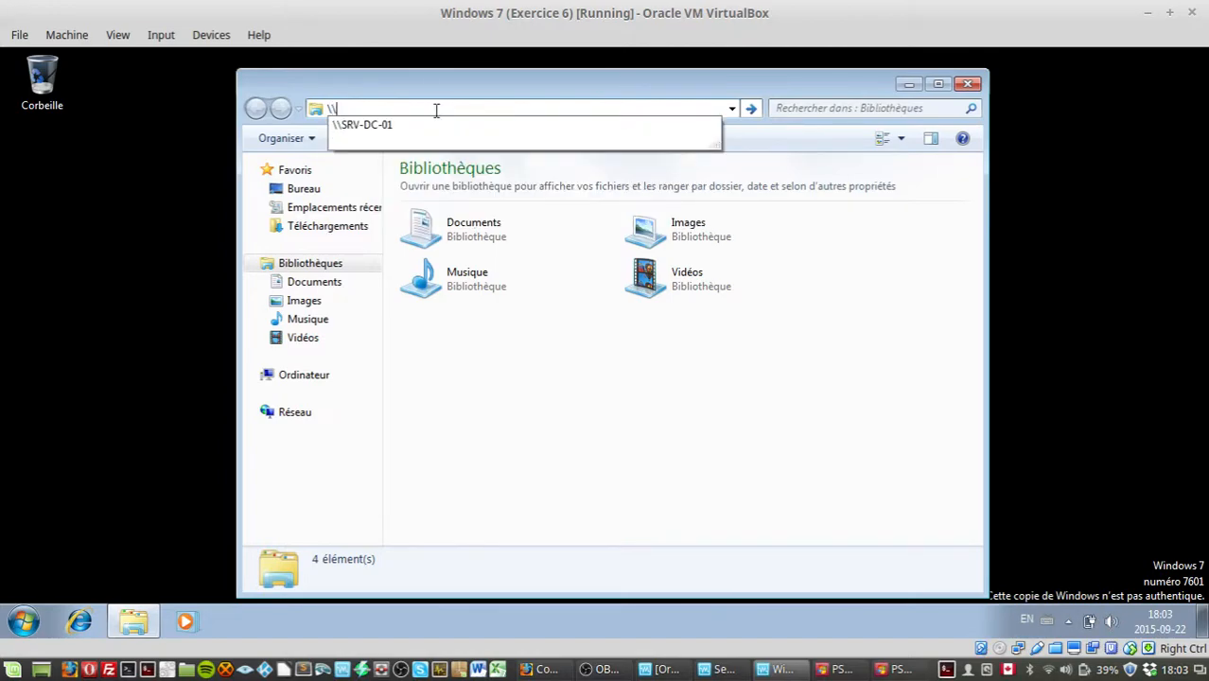
pyautogui.press('Down')
pyautogui.press('Return')
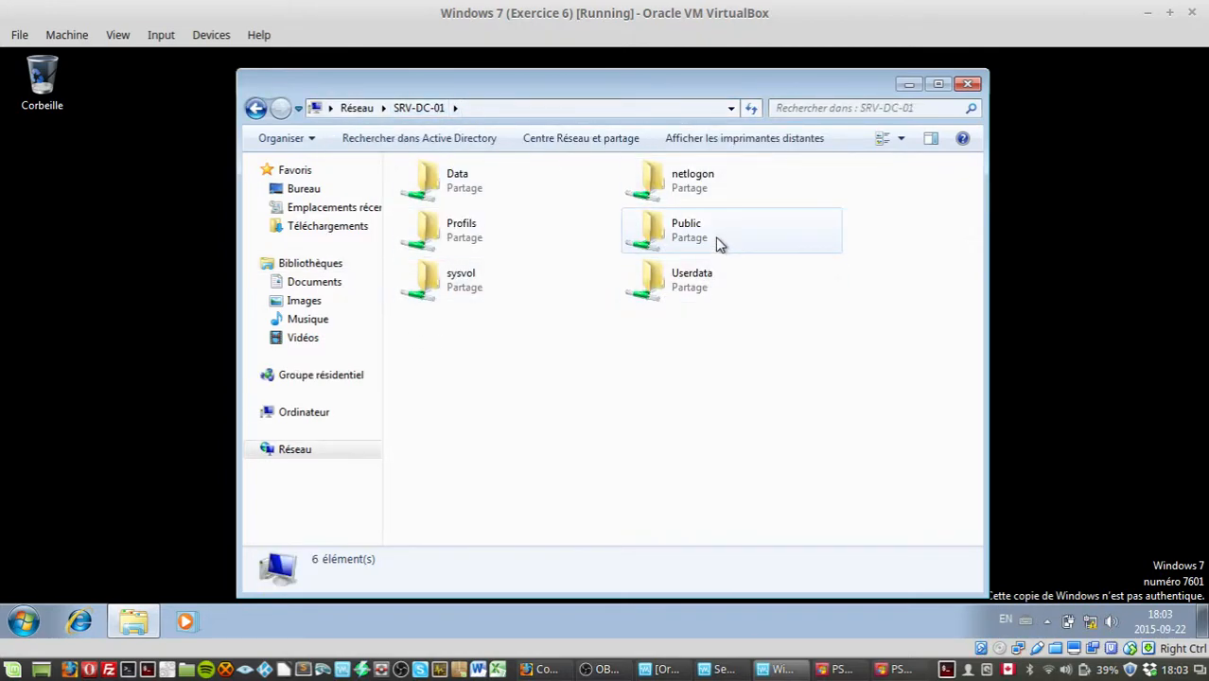
pyautogui.doubleClick(688, 237)
# Step: Create a new text document and a new journal document in the Public share
pyautogui.rightClick(528, 327)
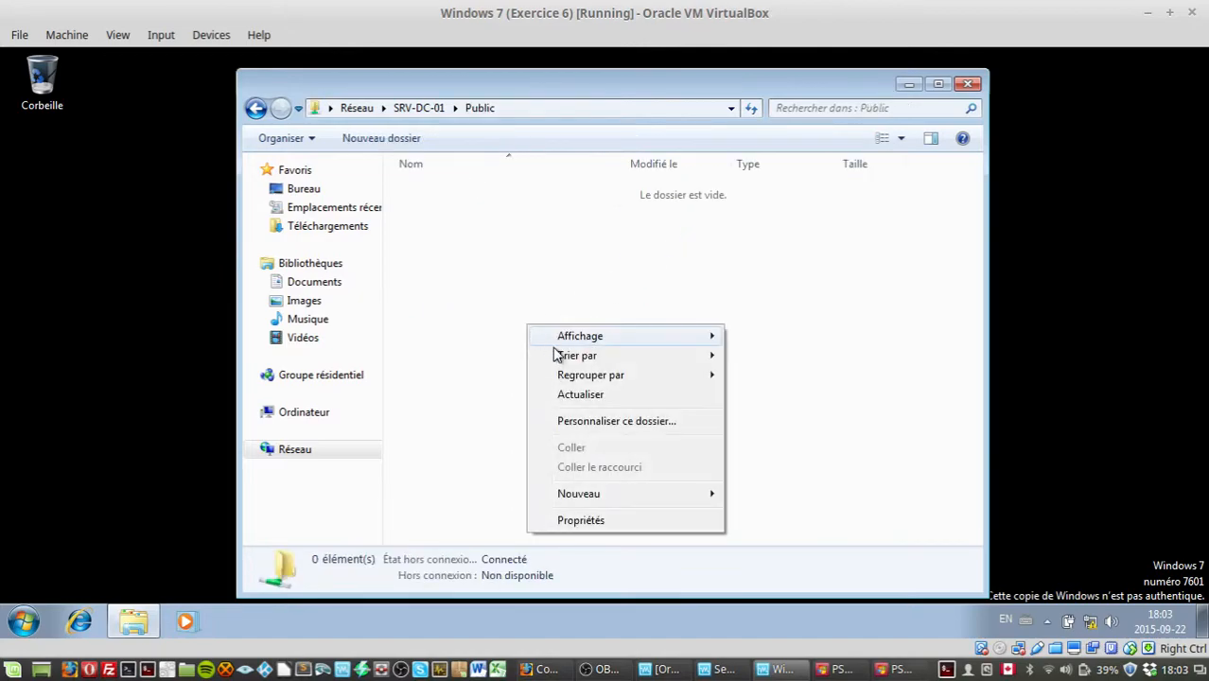
pyautogui.moveTo(618, 494)
pyautogui.click(743, 455)
pyautogui.rightClick(606, 271)
pyautogui.click(932, 526)
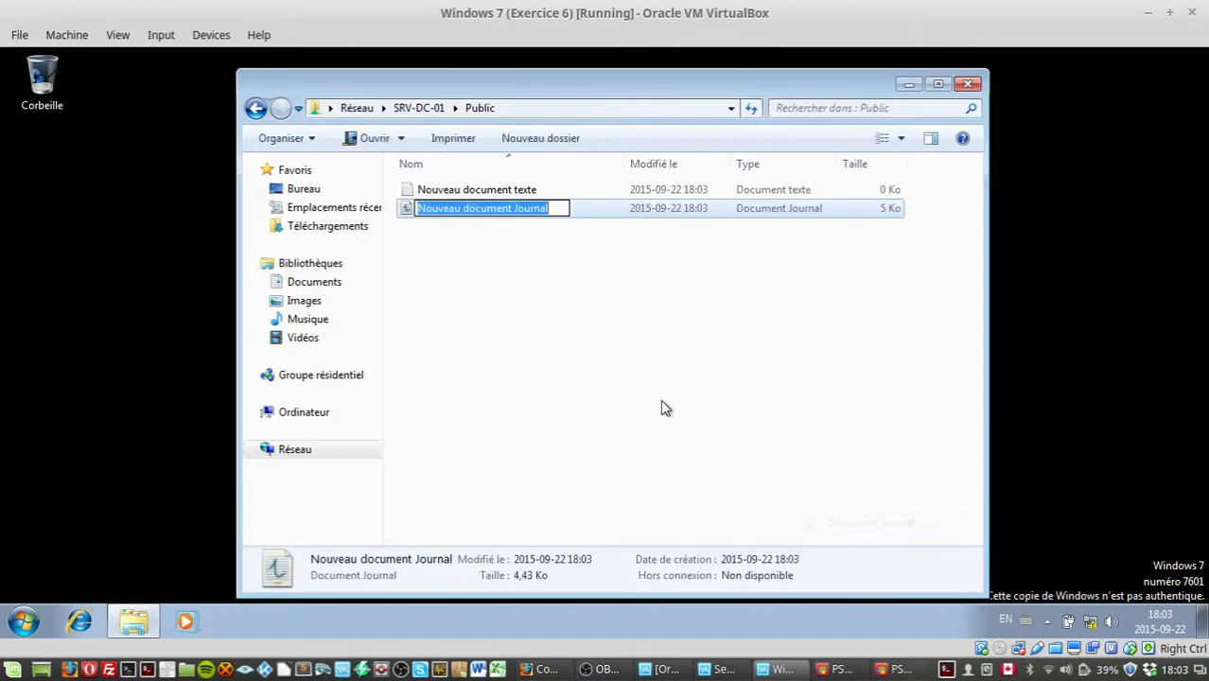
# Step: Create a new folder in the Public share and close the Explorer window
pyautogui.rightClick(657, 388)
pyautogui.moveTo(692, 566)
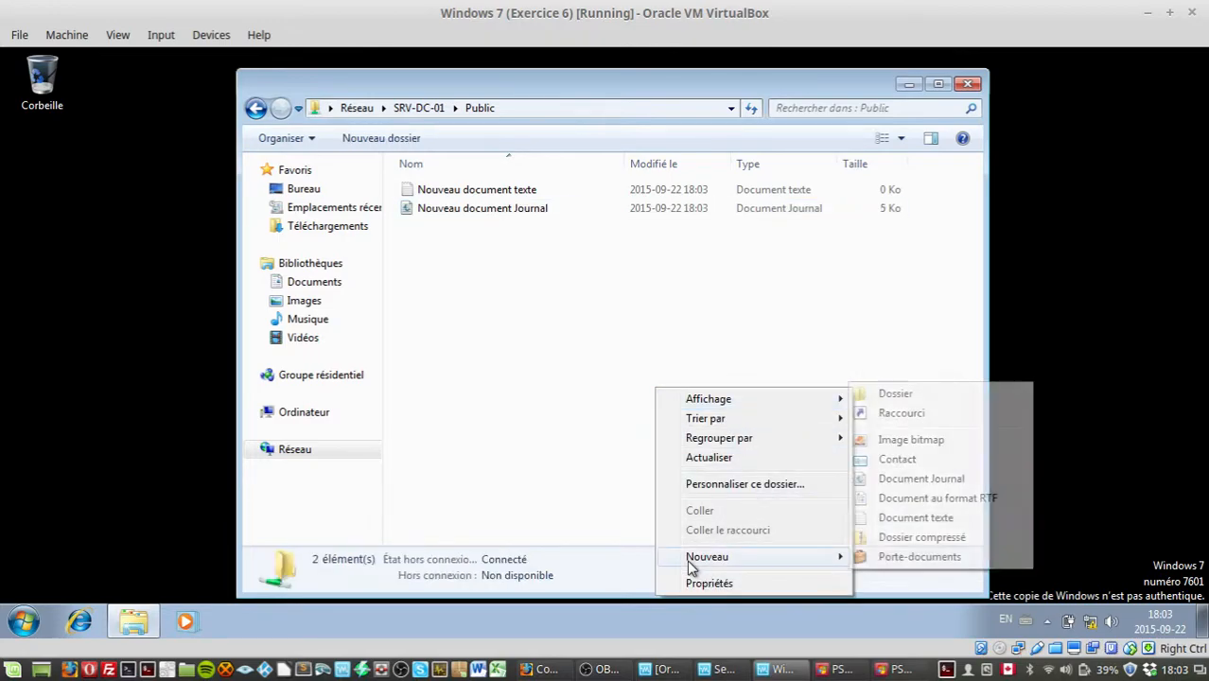
pyautogui.click(959, 399)
pyautogui.click(696, 412)
pyautogui.click(967, 85)
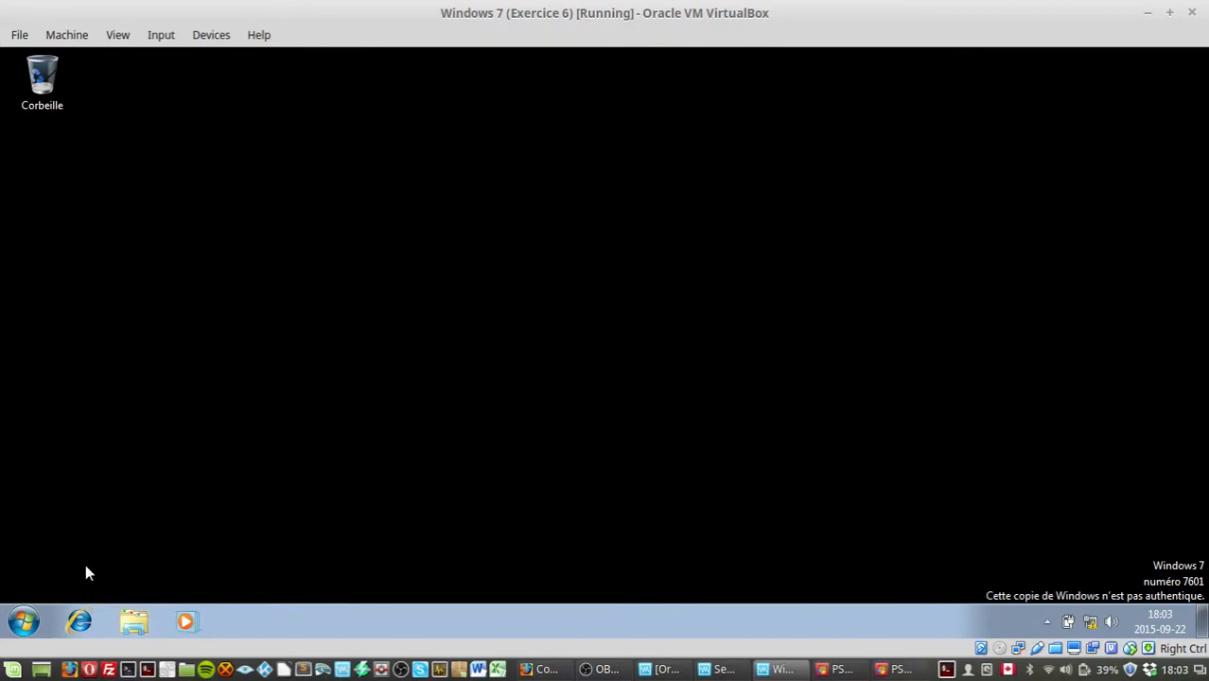
# Step: Log off the Windows 7 session
pyautogui.click(24, 622)
pyautogui.click(340, 576)
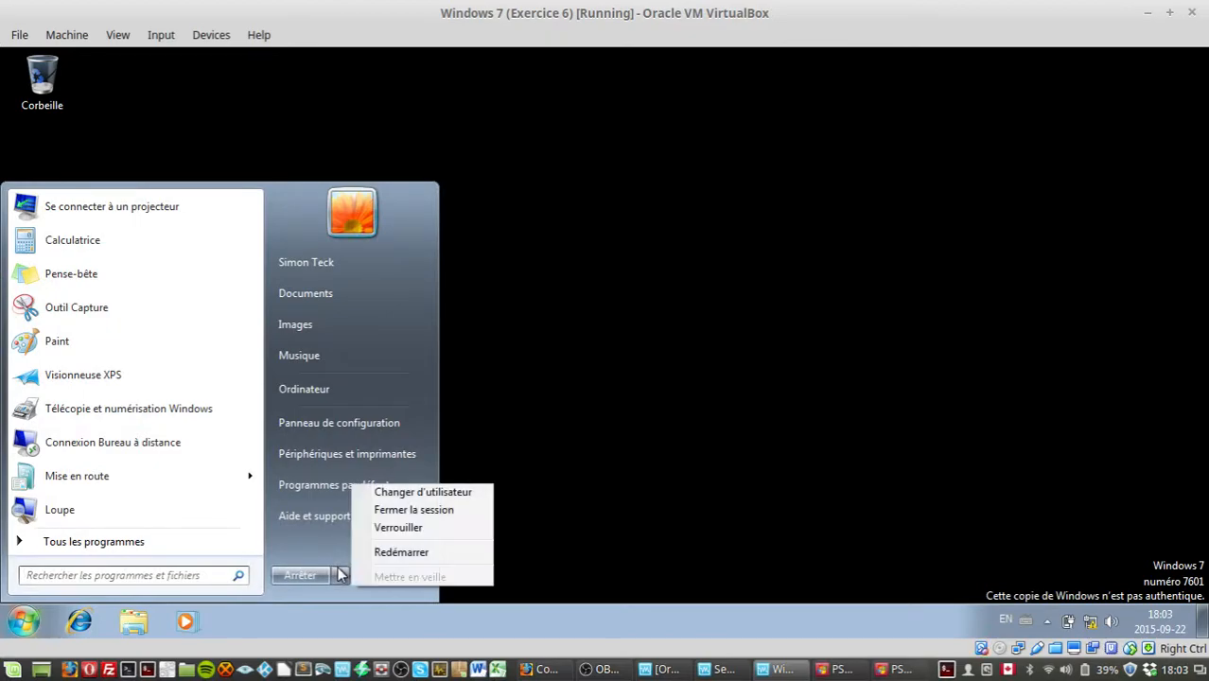
pyautogui.click(455, 514)
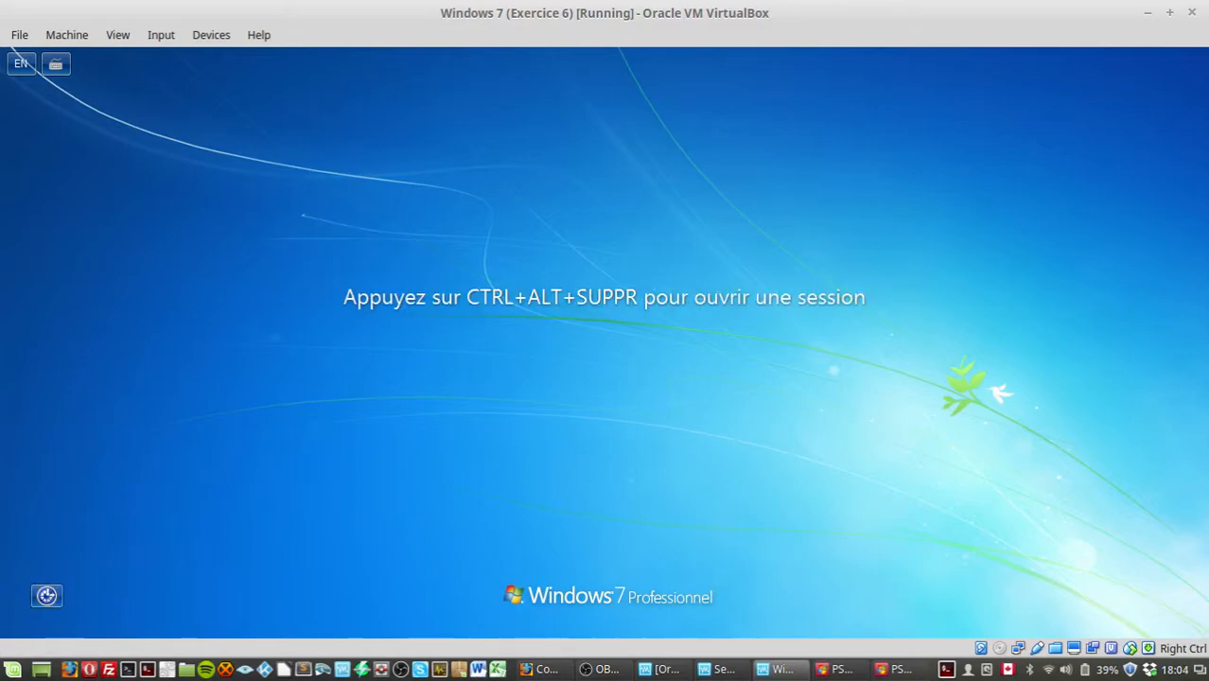
pyautogui.hotkey('alt', 'Tab')
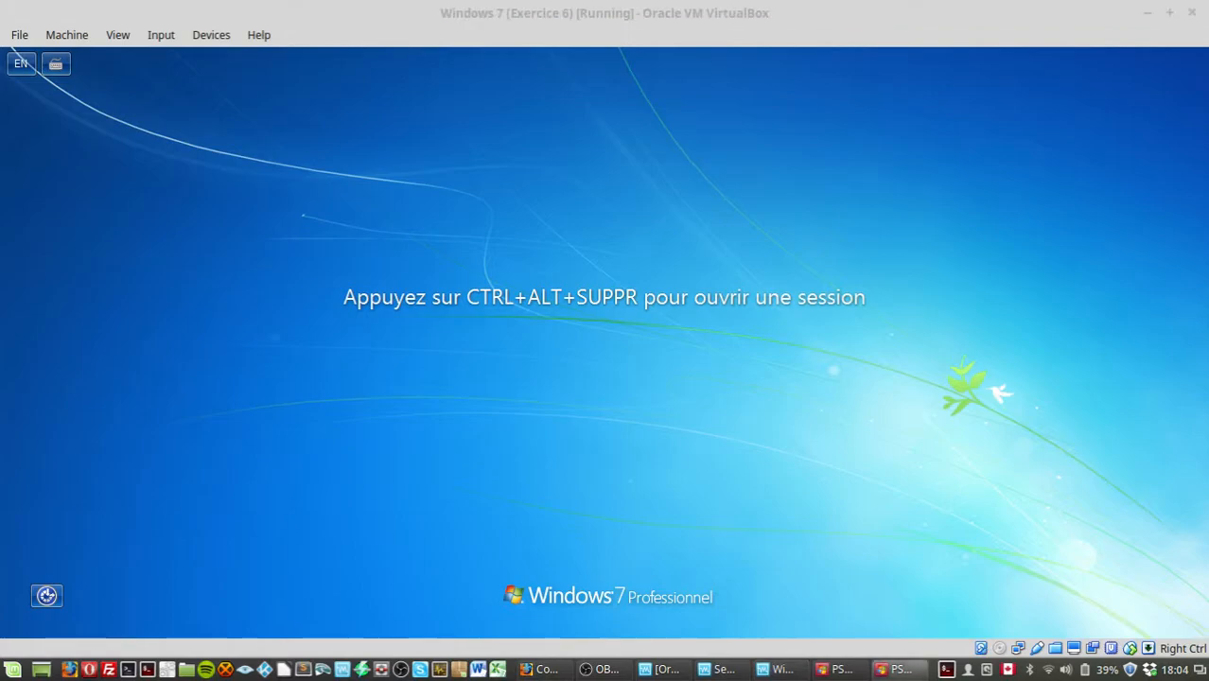
pyautogui.hotkey('alt', 'F4')
pyautogui.hotkey('alt', 'Tab')
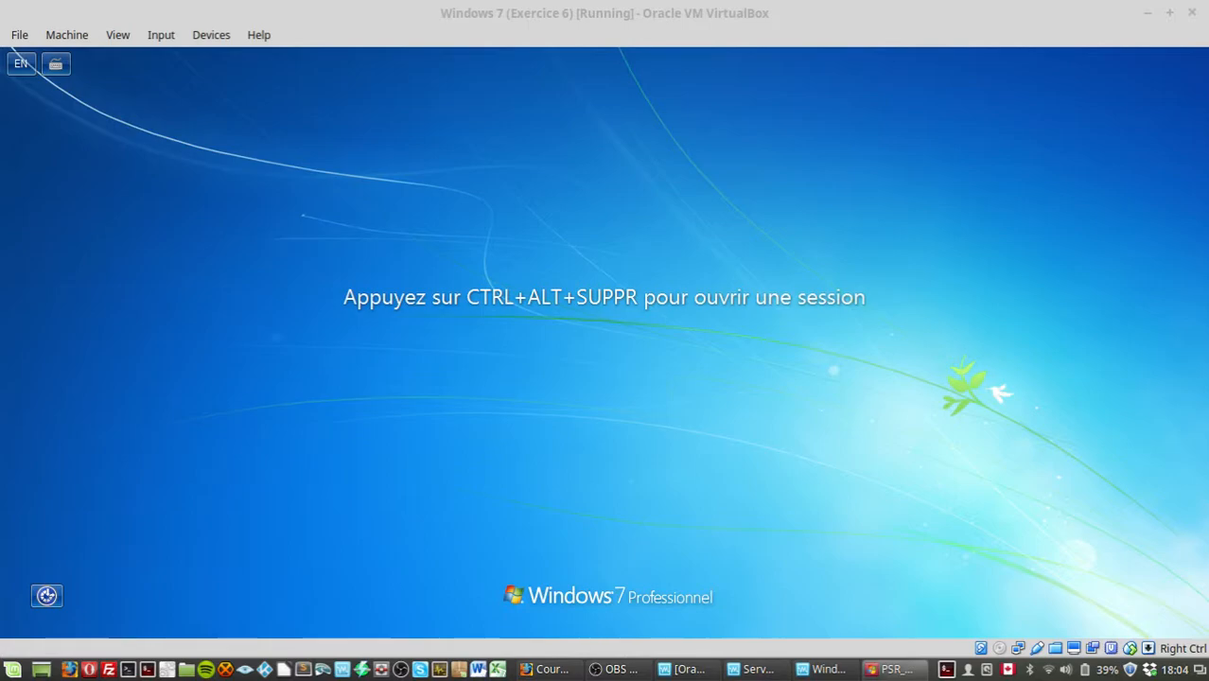
# Step: Switch user and log on with another domain user's username and account password
pyautogui.click(598, 318)
pyautogui.hotkey('ctrl', 'alt', 'Delete')
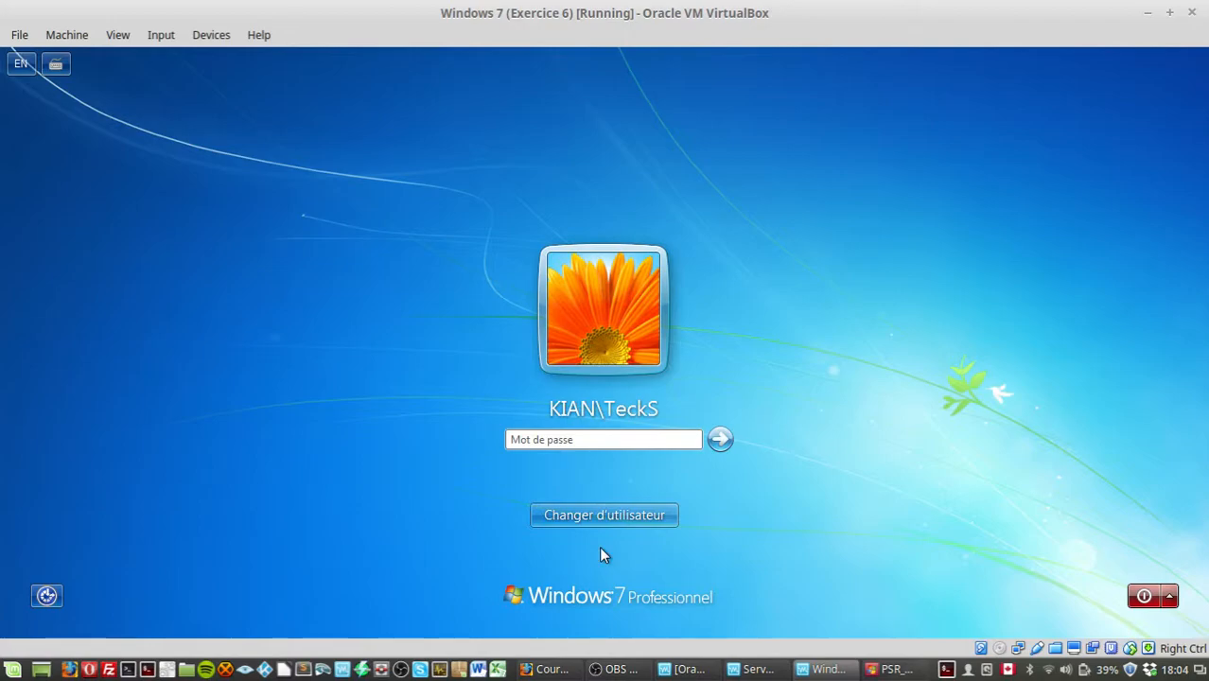
pyautogui.click(606, 516)
pyautogui.click(684, 392)
pyautogui.write('Bou')
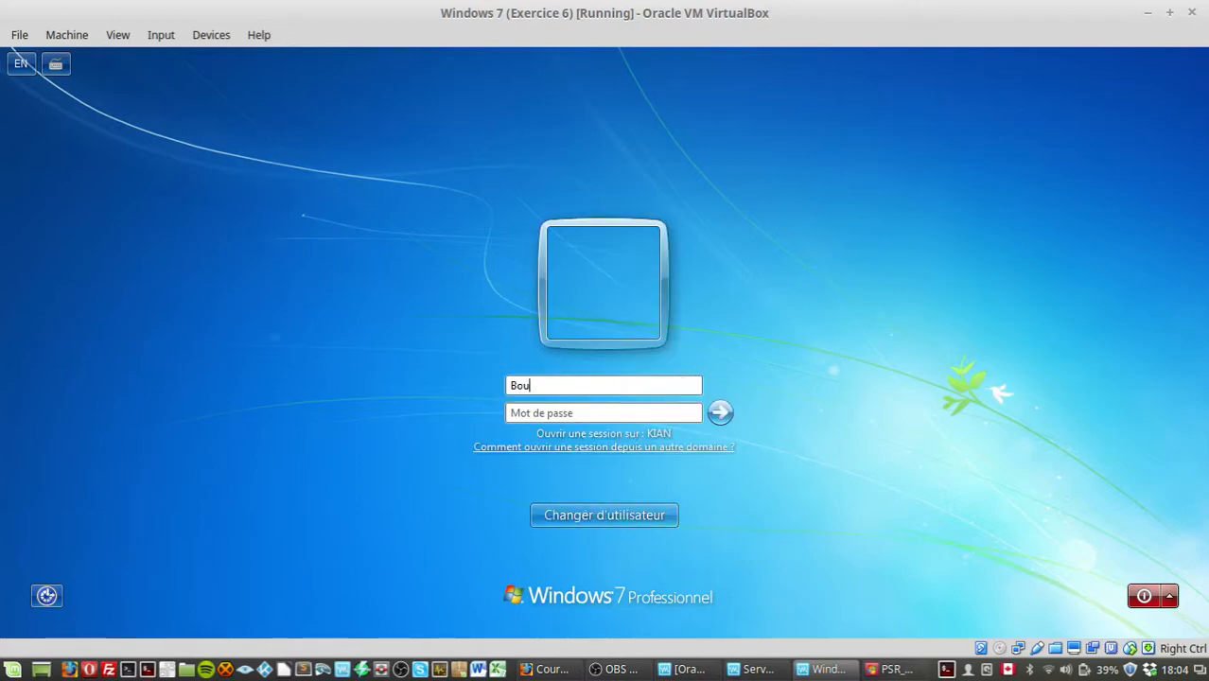
pyautogui.write('•••')
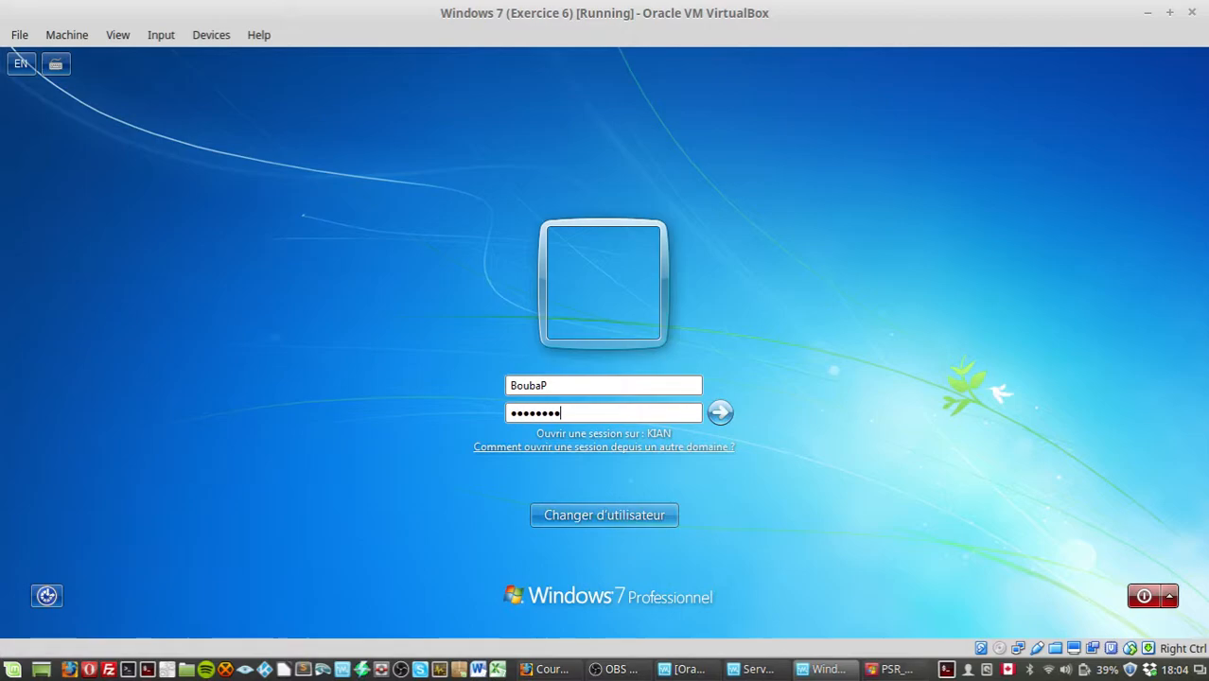
pyautogui.write('•••••')
pyautogui.press('Return')
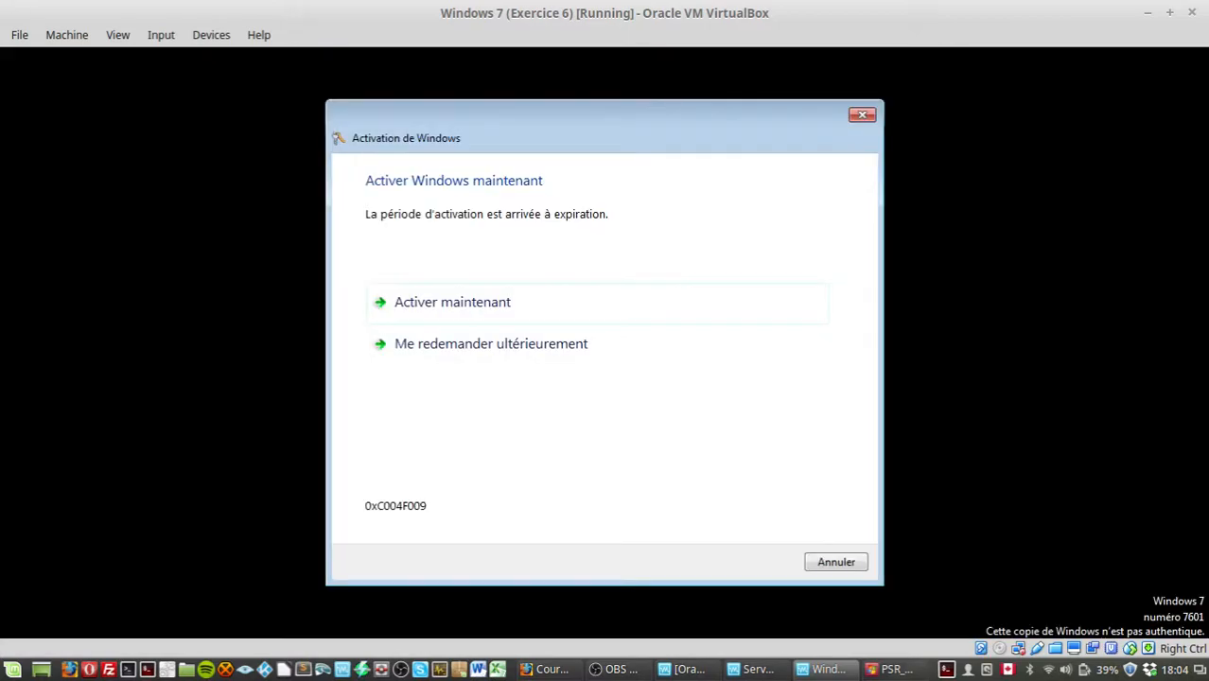
# Step: Dismiss the activation prompt, open Explorer and browse to \\SRV-DC-01
pyautogui.hotkey('alt', 'Tab')
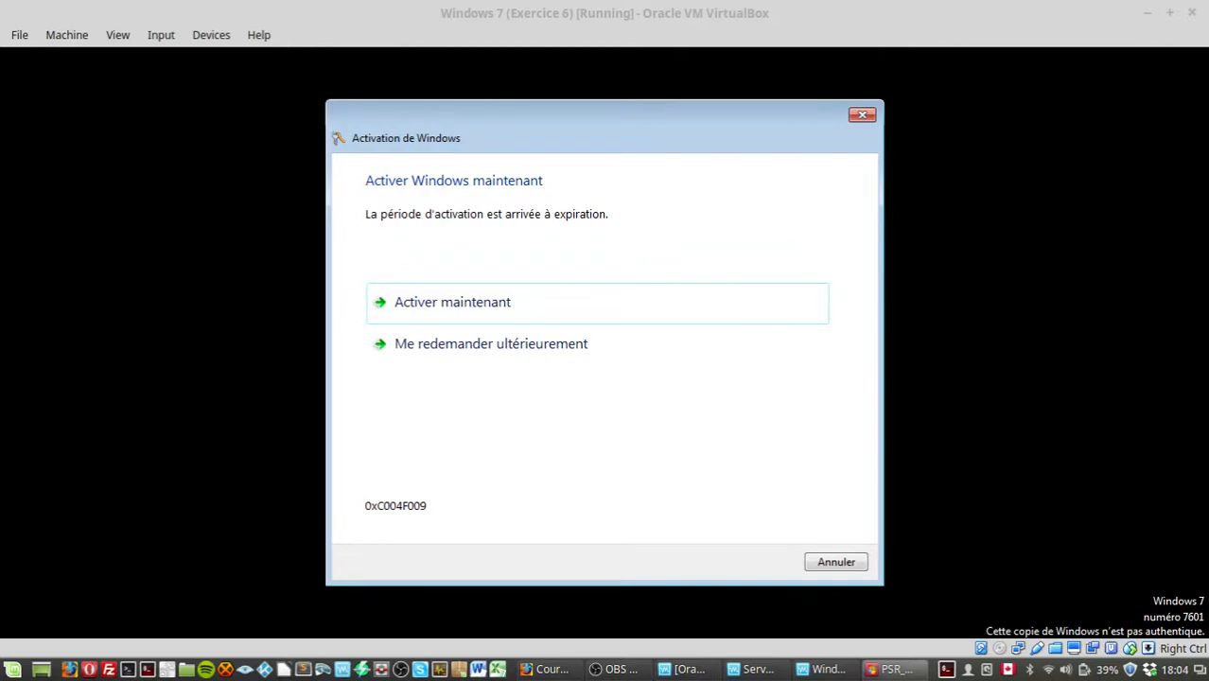
pyautogui.click(836, 562)
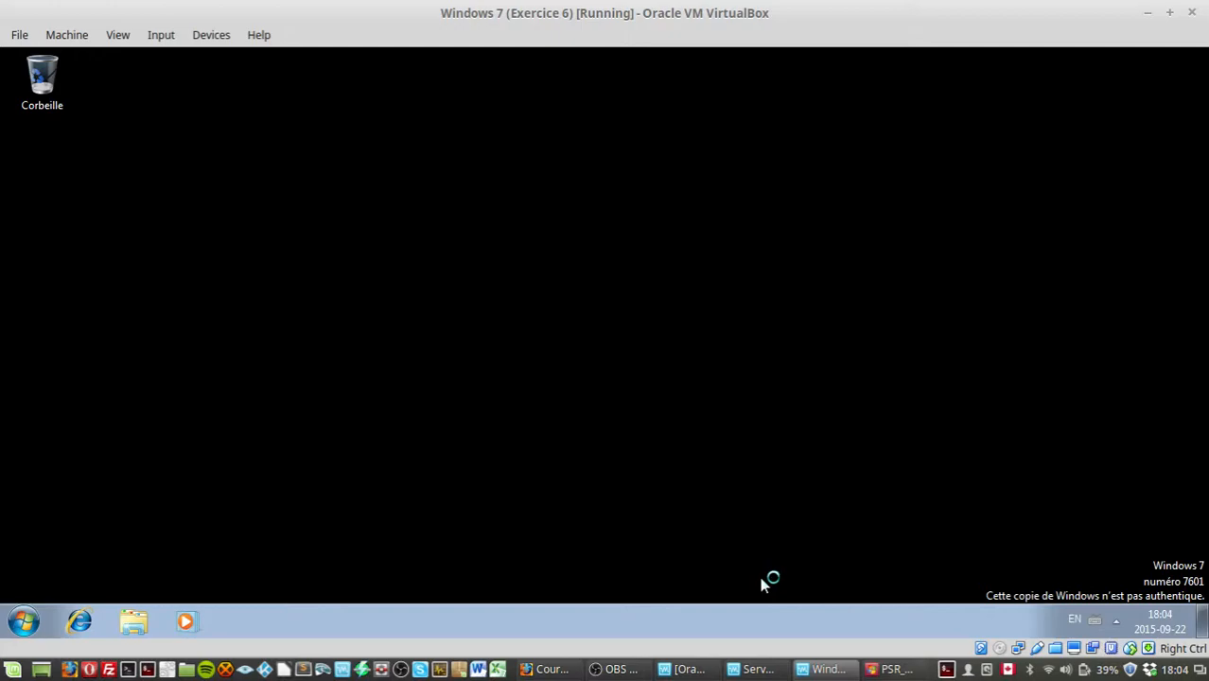
pyautogui.click(137, 617)
pyautogui.click(522, 109)
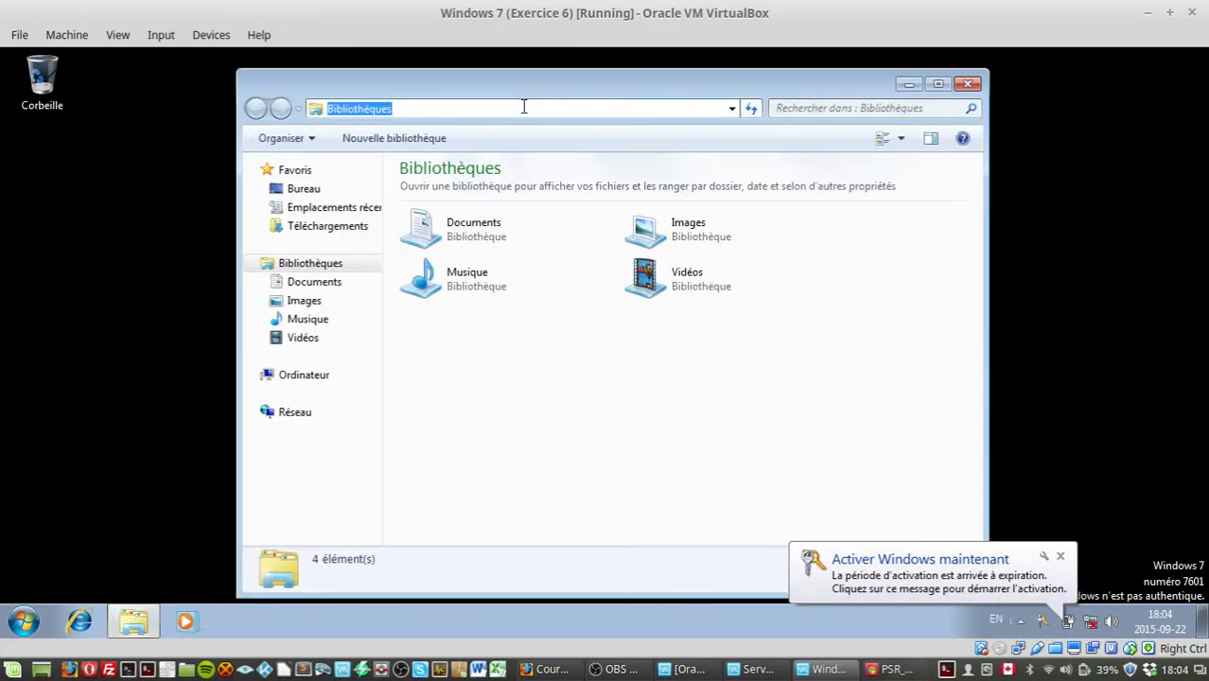
pyautogui.write('\\\\SRV-DC-01')
pyautogui.press('Return')
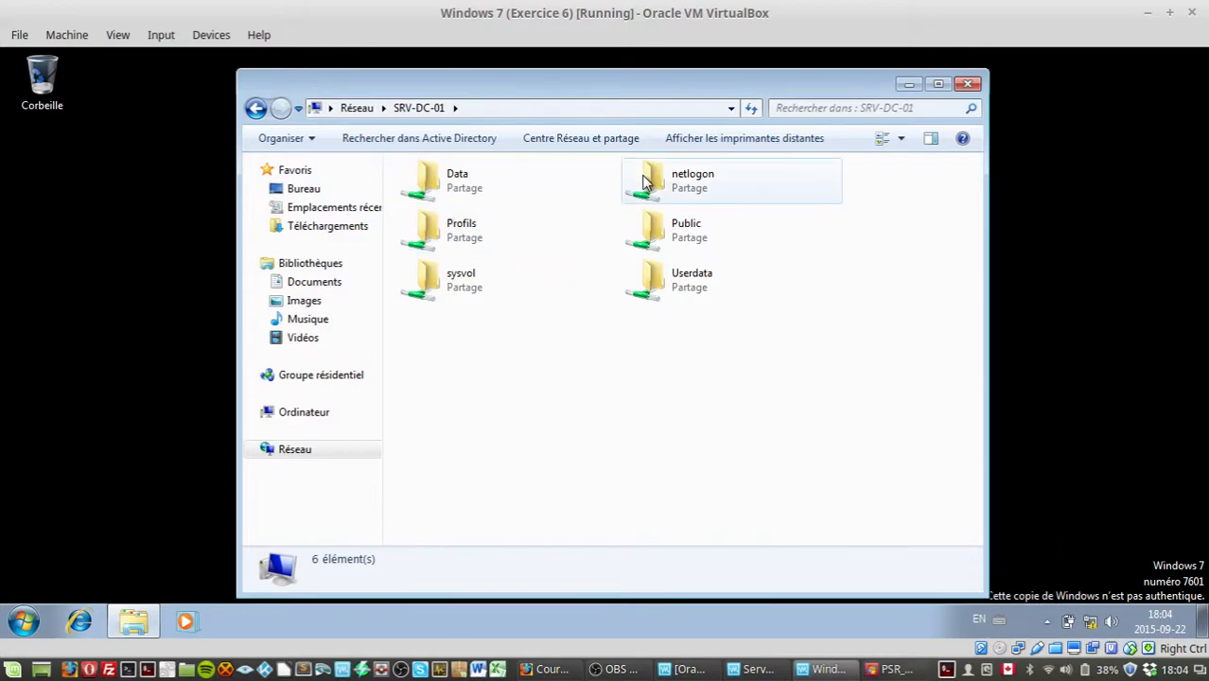
# Step: Open the Public share, select all its contents and delete them
pyautogui.doubleClick(651, 227)
pyautogui.moveTo(525, 320); pyautogui.dragTo(418, 13)
pyautogui.press('Delete')
pyautogui.press('Return')
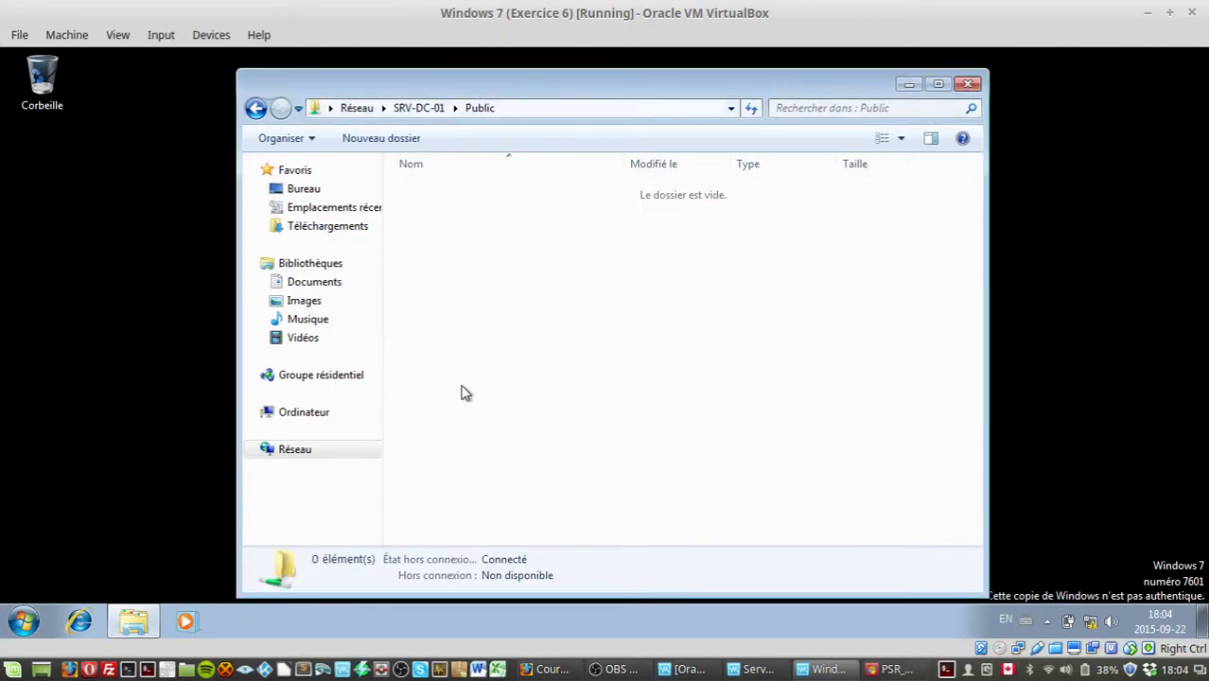
# Step: Close the Explorer window and log off the second user's Windows 7 session
pyautogui.moveTo(380, 78); pyautogui.dragTo(161, 63)
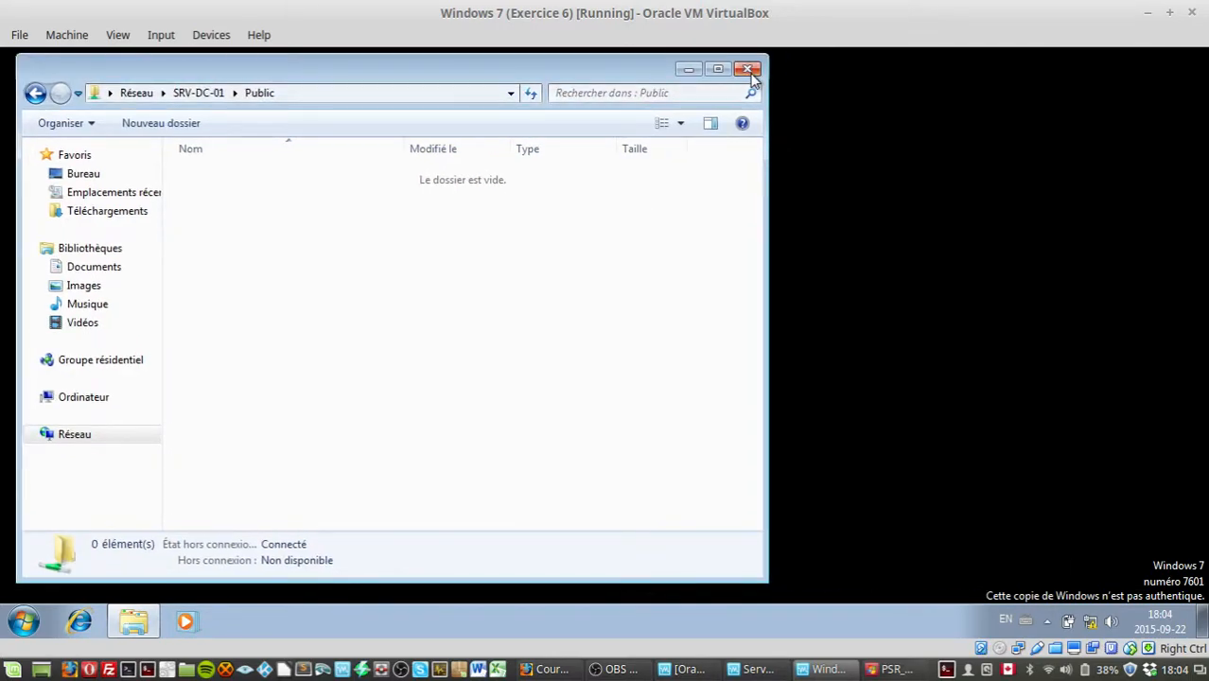
pyautogui.click(749, 71)
pyautogui.click(24, 622)
pyautogui.moveTo(336, 574)
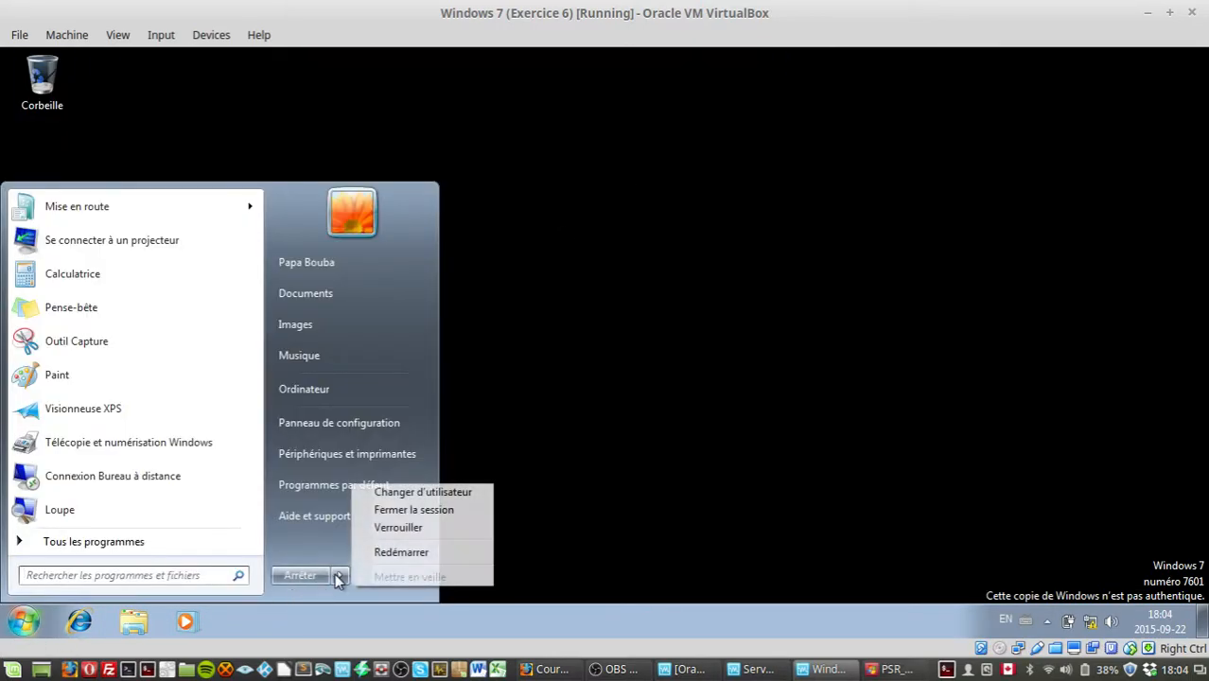
pyautogui.click(465, 516)
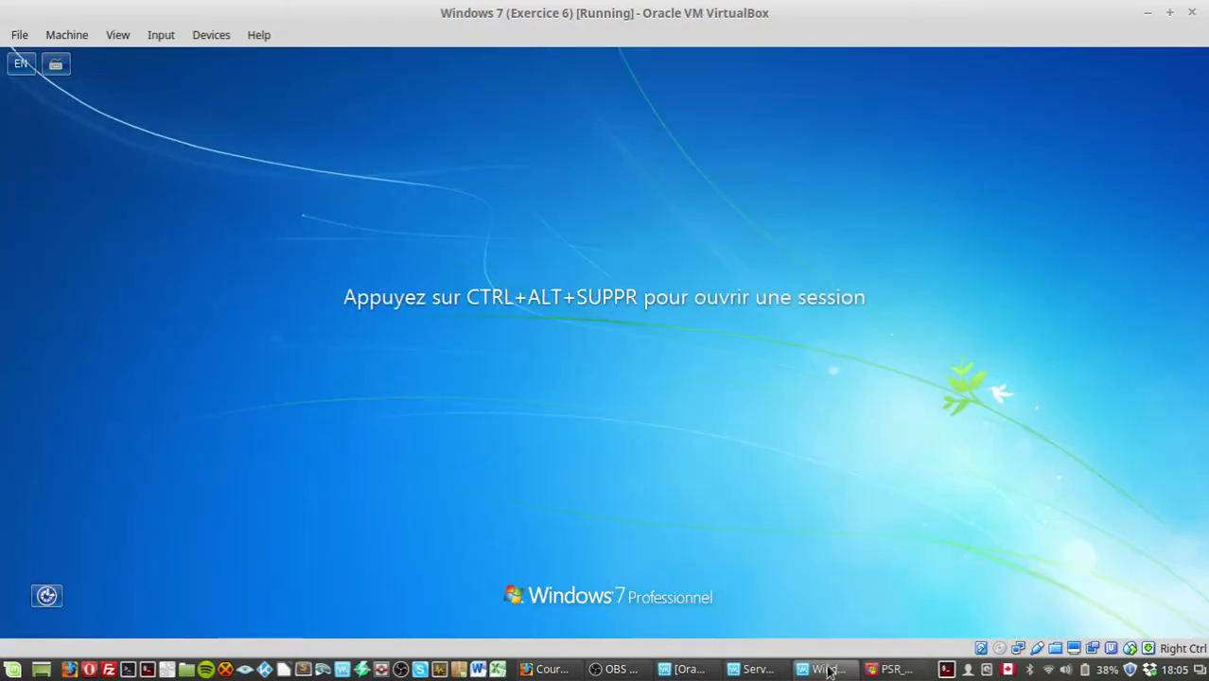
# Step: Switch to the server VM, close Share and Storage Management and open the local C: drive in Explorer
pyautogui.click(760, 670)
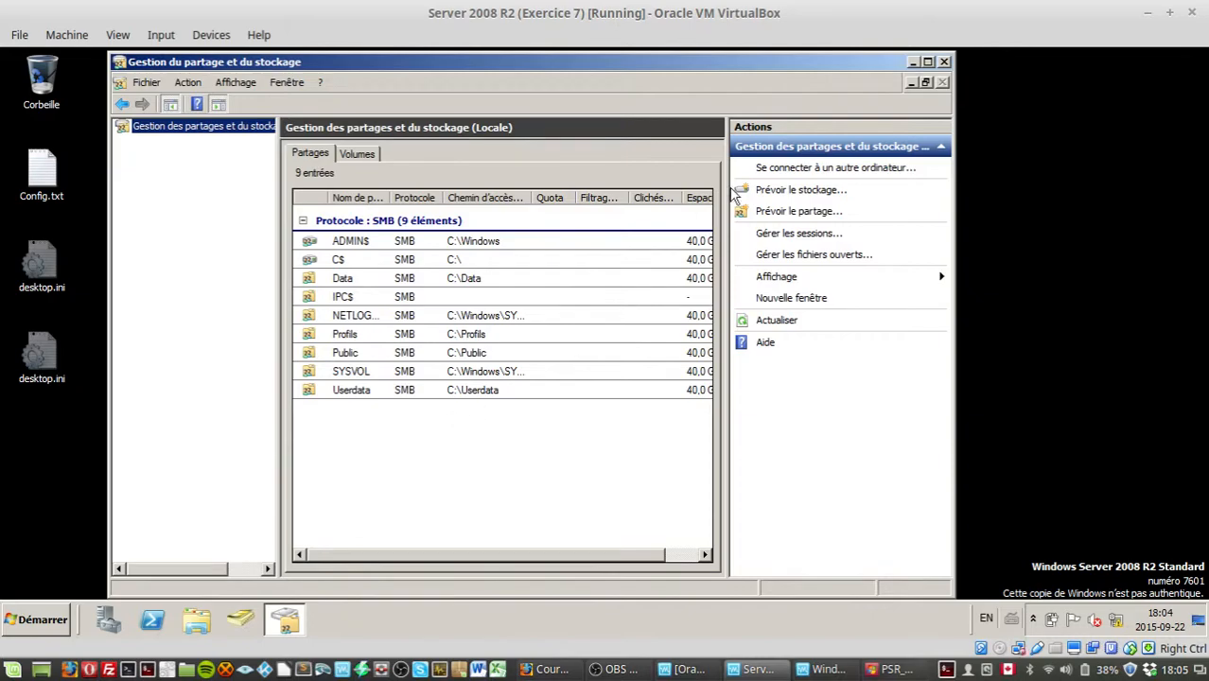
pyautogui.click(944, 62)
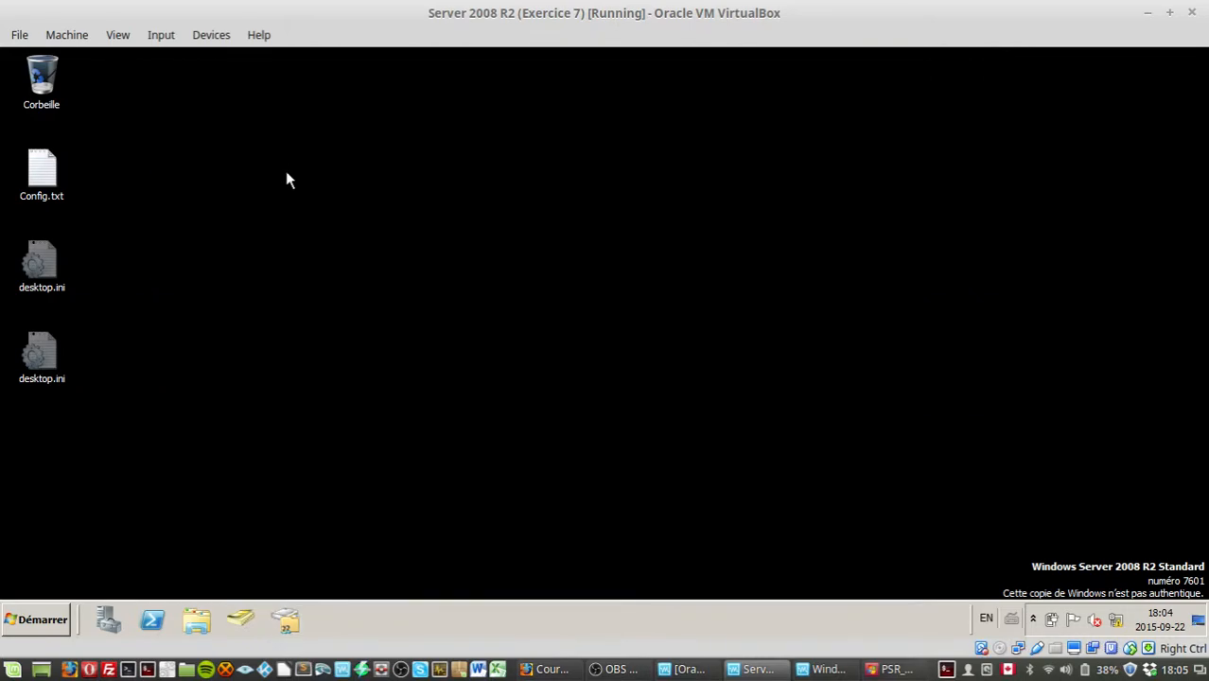
pyautogui.click(197, 620)
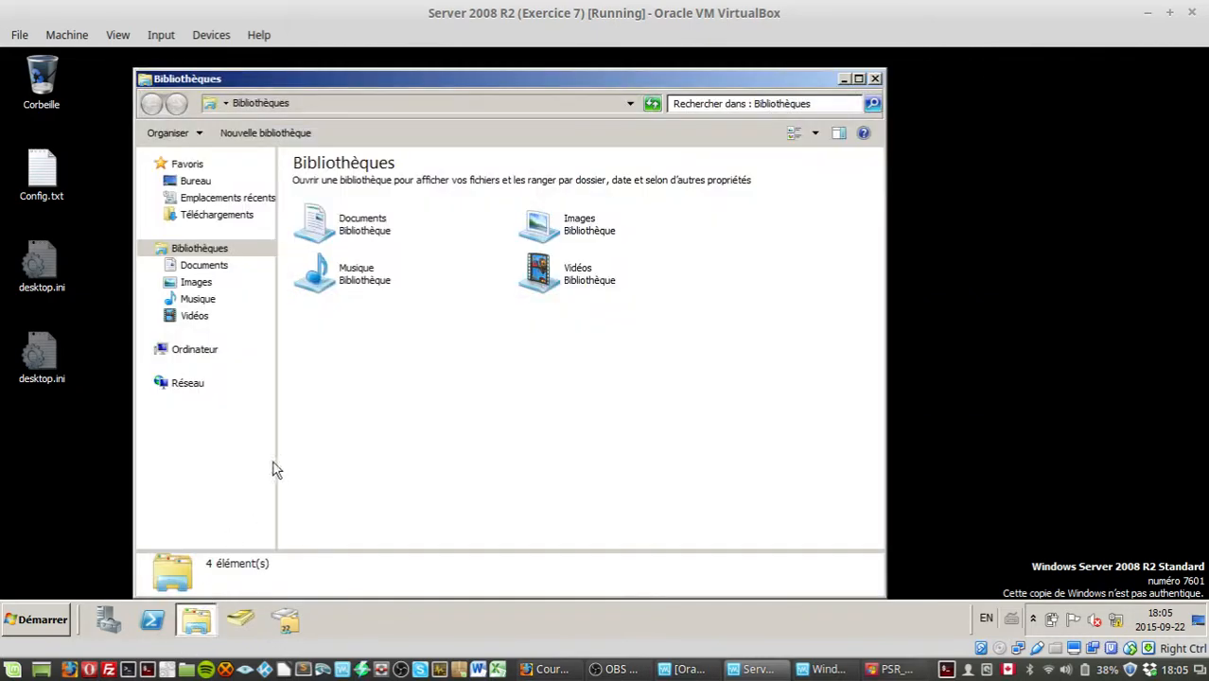
pyautogui.click(198, 352)
pyautogui.doubleClick(371, 209)
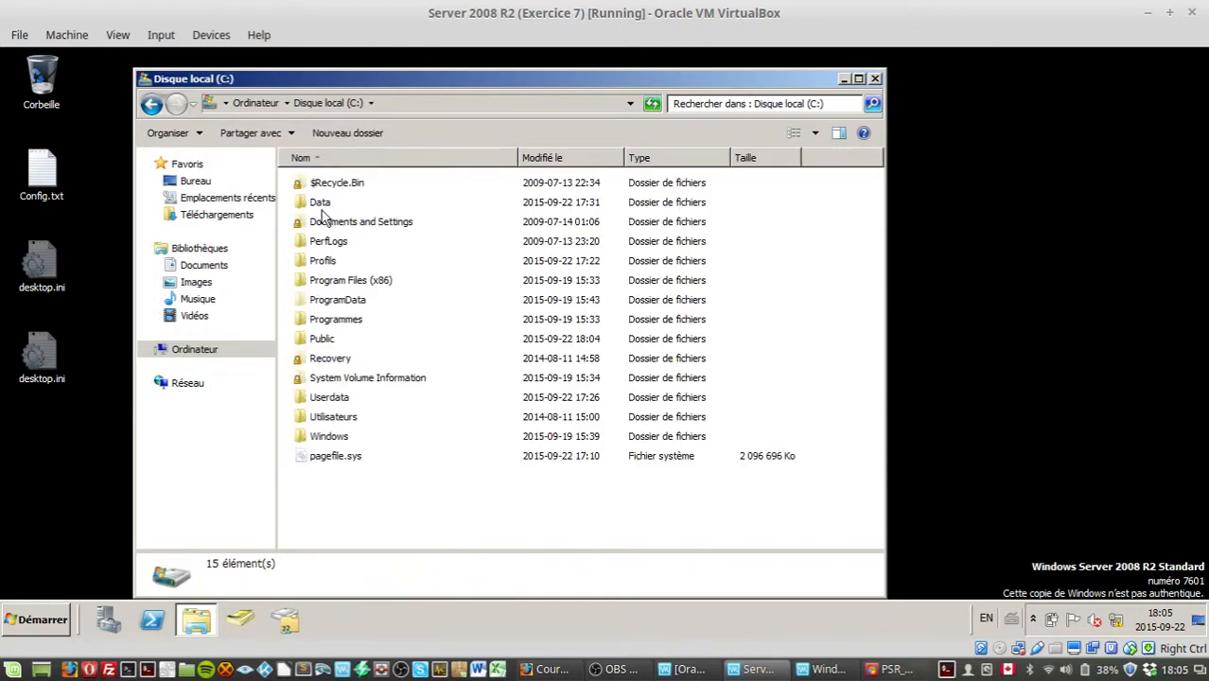
# Step: Open the Data folder on C: and delete its SimonTek subfolder
pyautogui.doubleClick(320, 201)
pyautogui.click(336, 186)
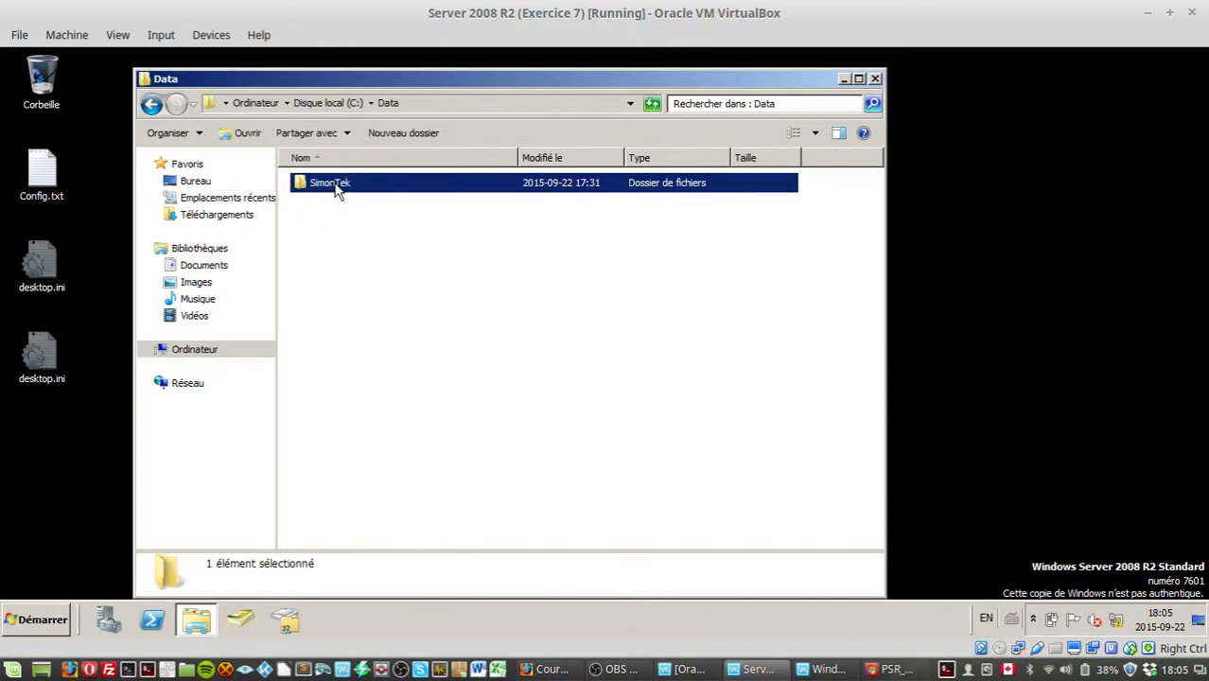
pyautogui.press('Delete')
pyautogui.press('Return')
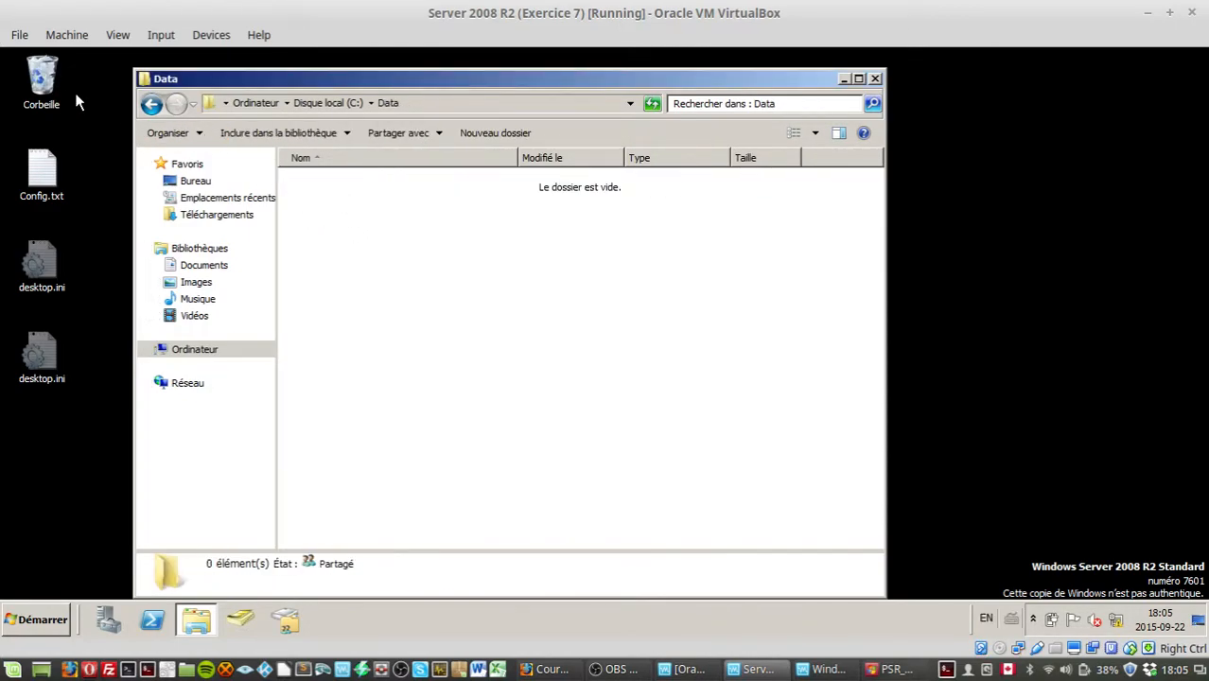
# Step: Open the Recycle Bin, empty it of the deleted SimonTek folder and close it
pyautogui.click(151, 105)
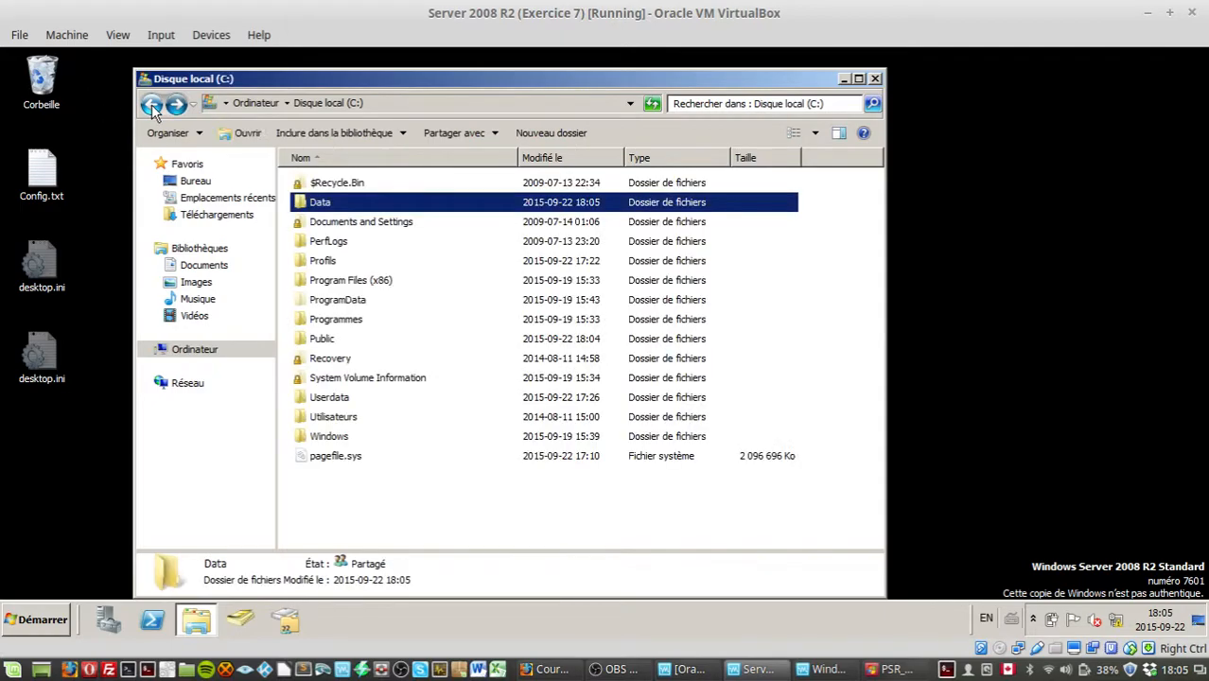
pyautogui.rightClick(354, 204)
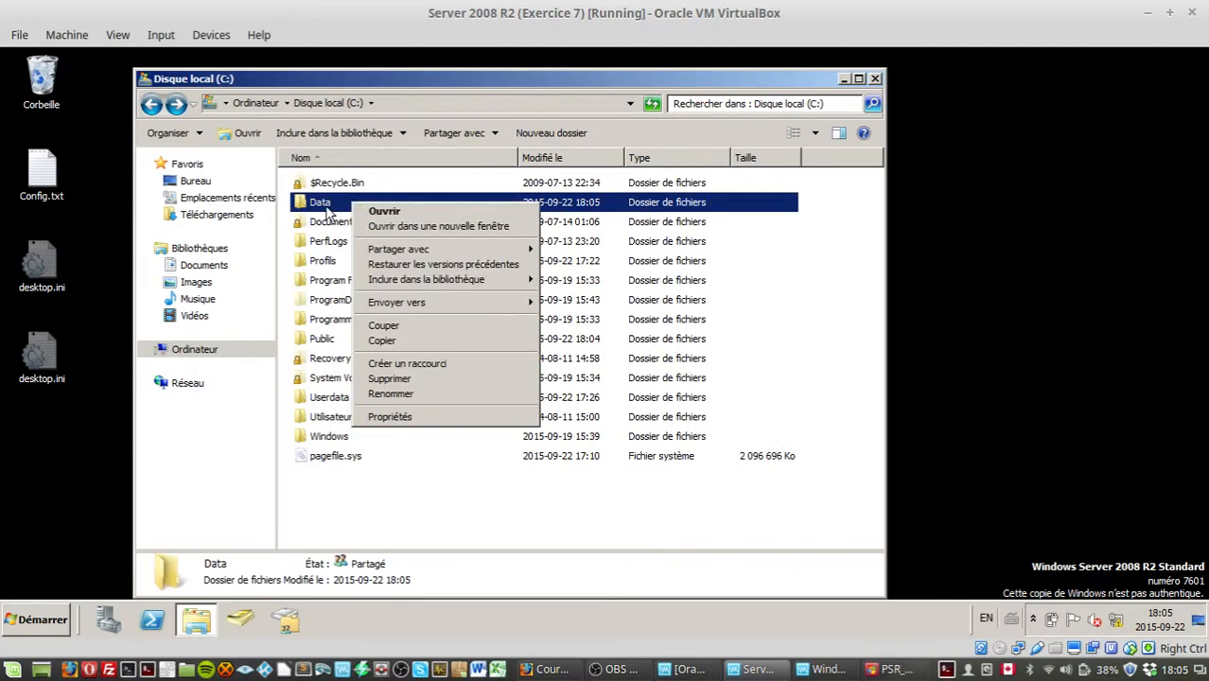
pyautogui.click(395, 504)
pyautogui.click(51, 92)
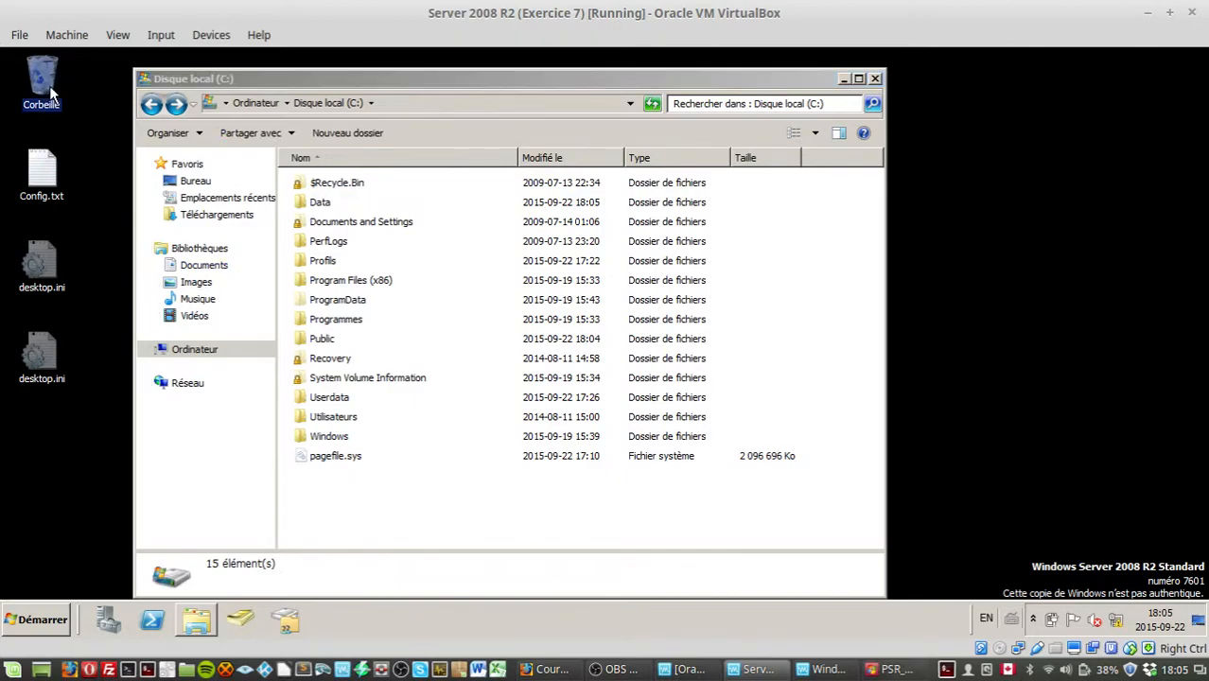
pyautogui.doubleClick(40, 92)
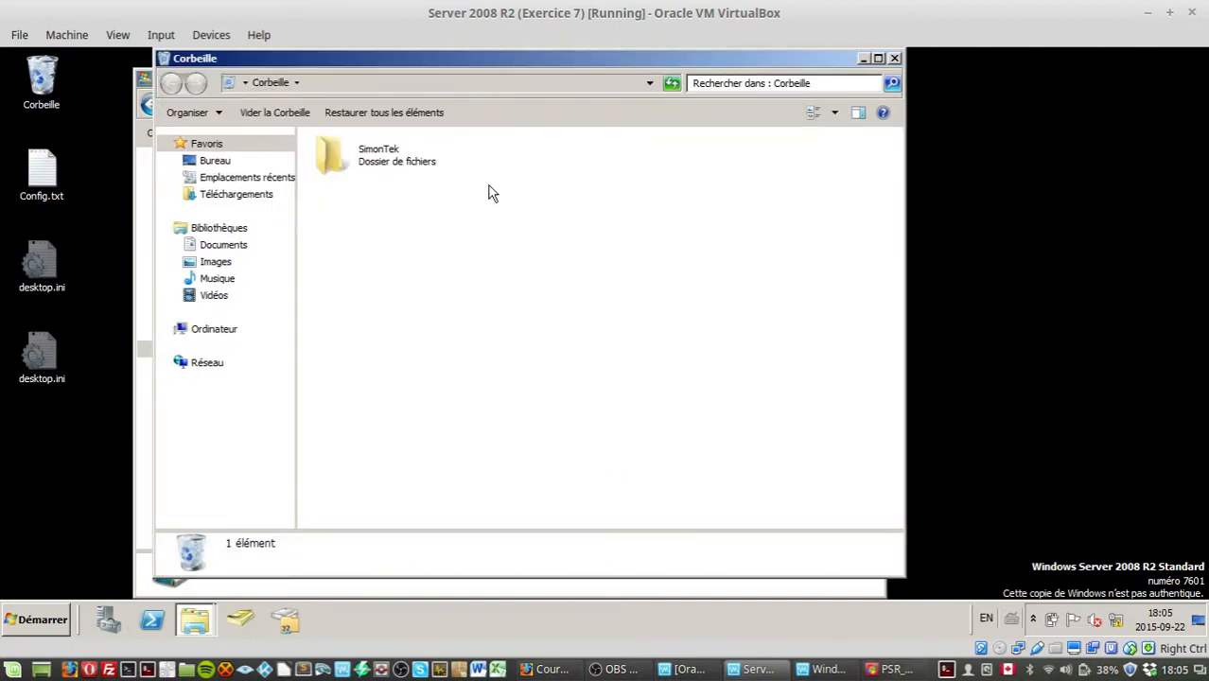
pyautogui.click(390, 166)
pyautogui.click(348, 115)
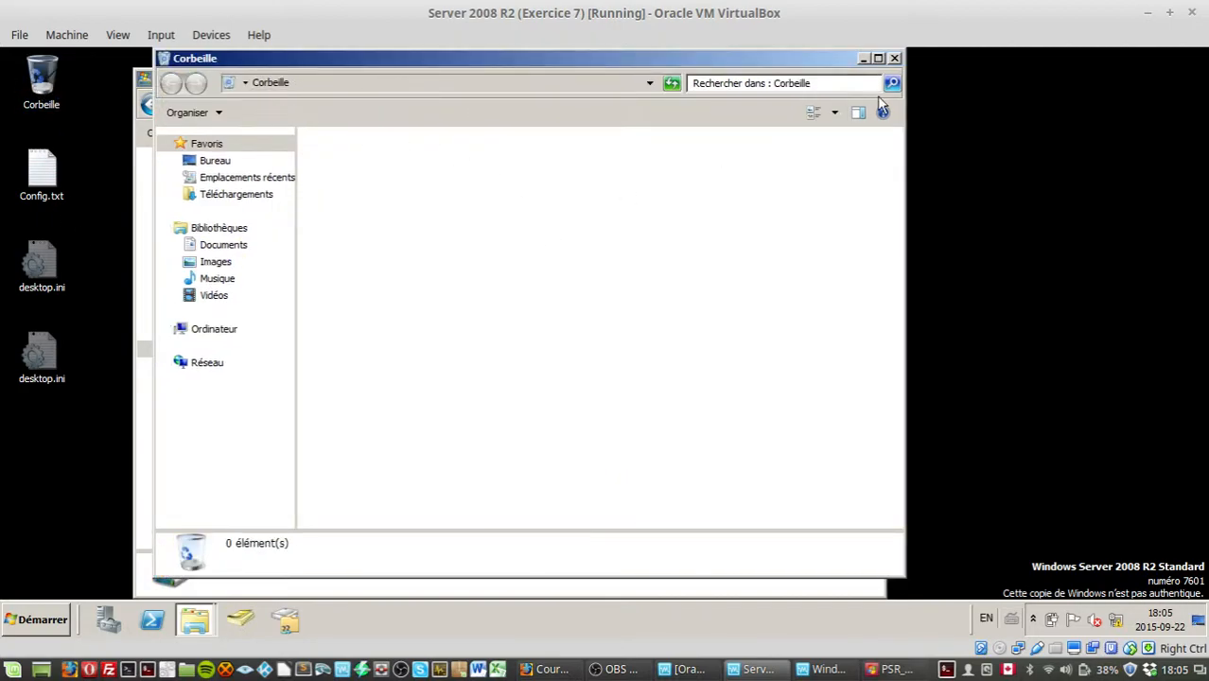
pyautogui.click(895, 59)
# Step: In C:\Public's NTFS security permissions, remove the Modify allow permission from the Users group and apply
pyautogui.doubleClick(320, 341)
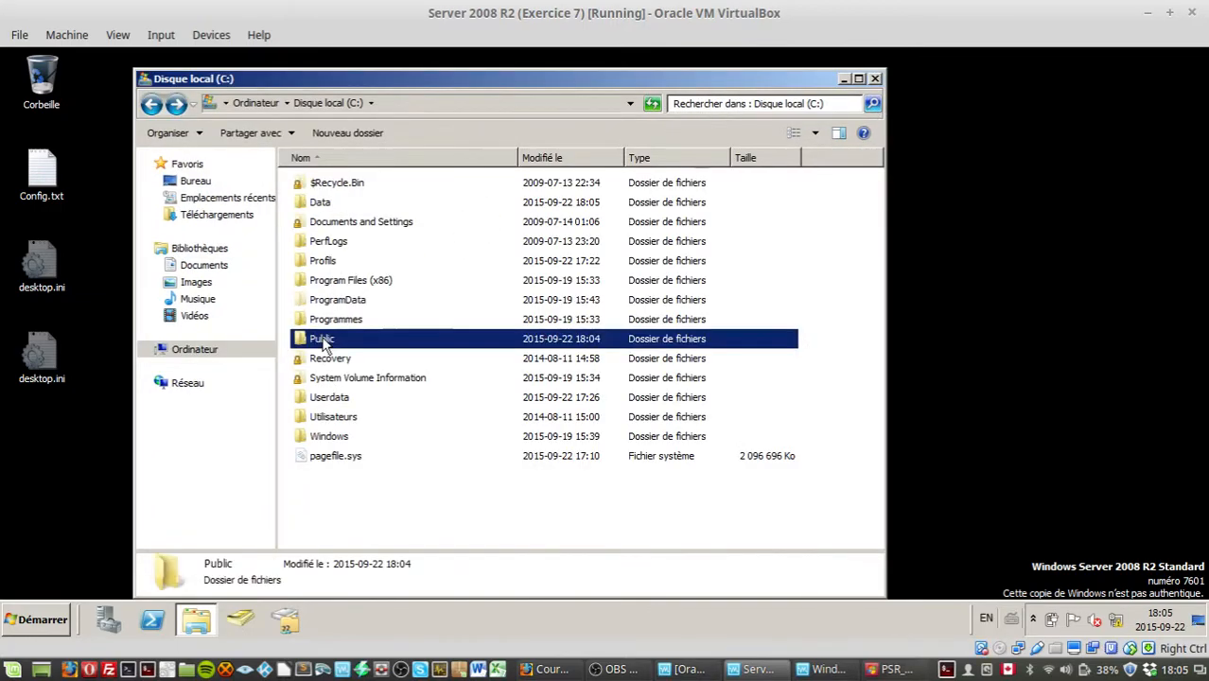
pyautogui.click(151, 104)
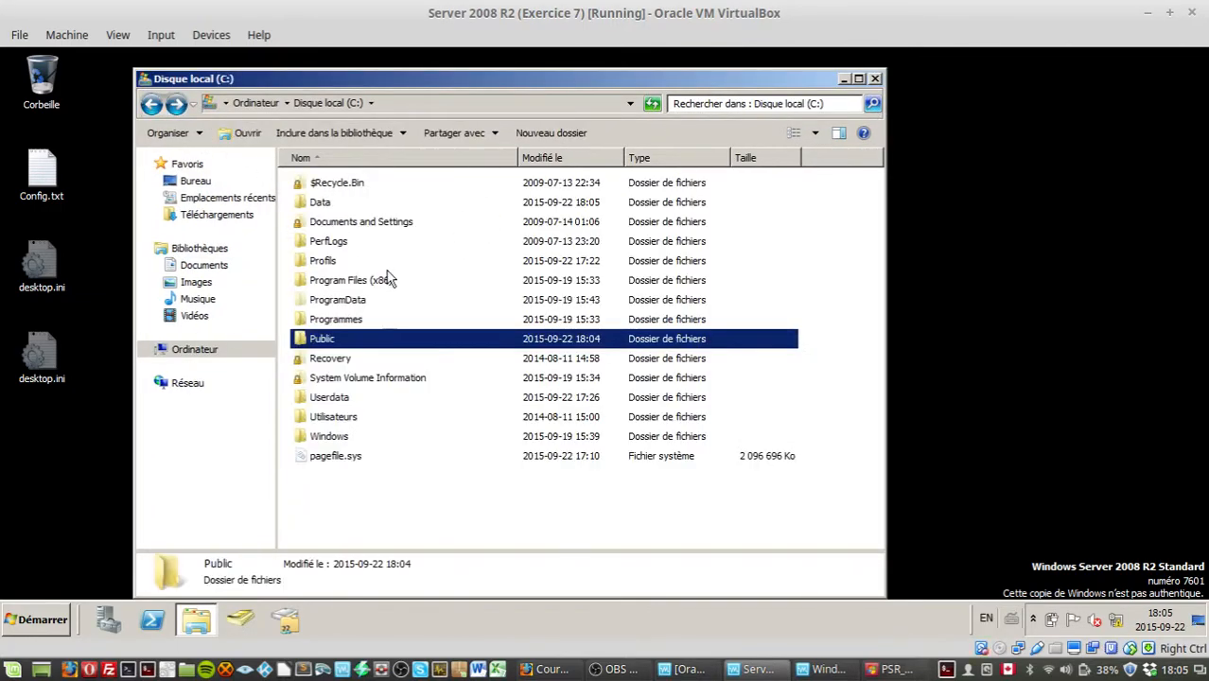
pyautogui.rightClick(324, 338)
pyautogui.click(356, 549)
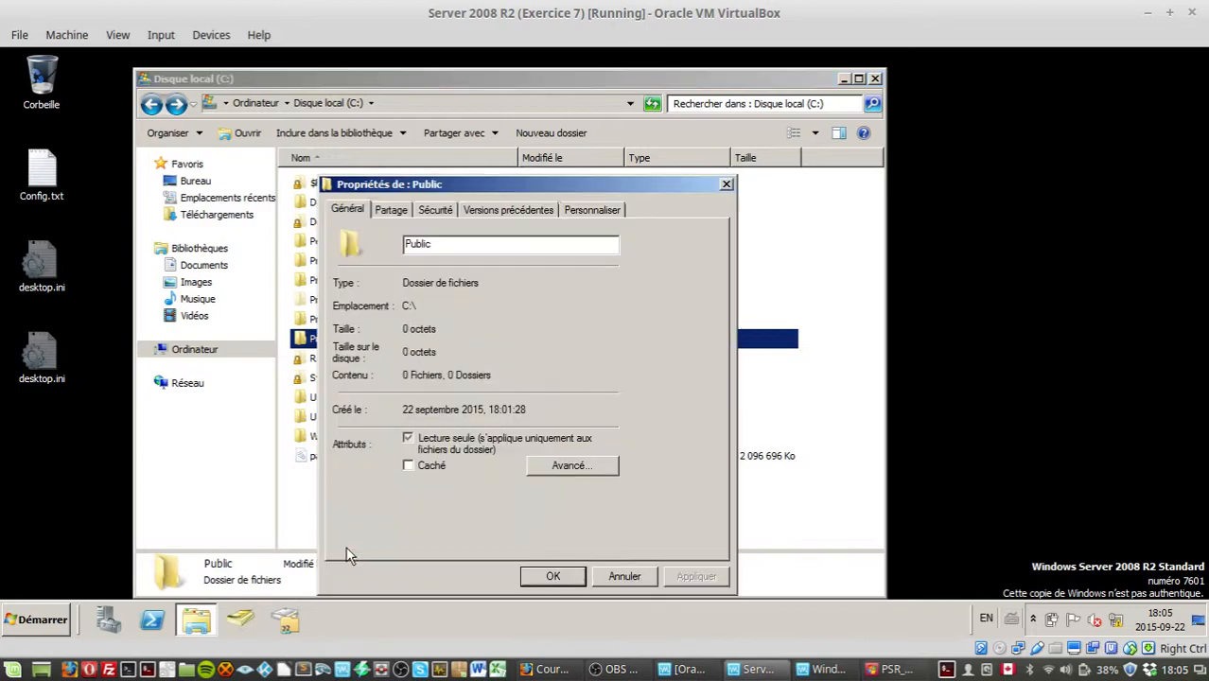
pyautogui.click(433, 210)
pyautogui.click(383, 318)
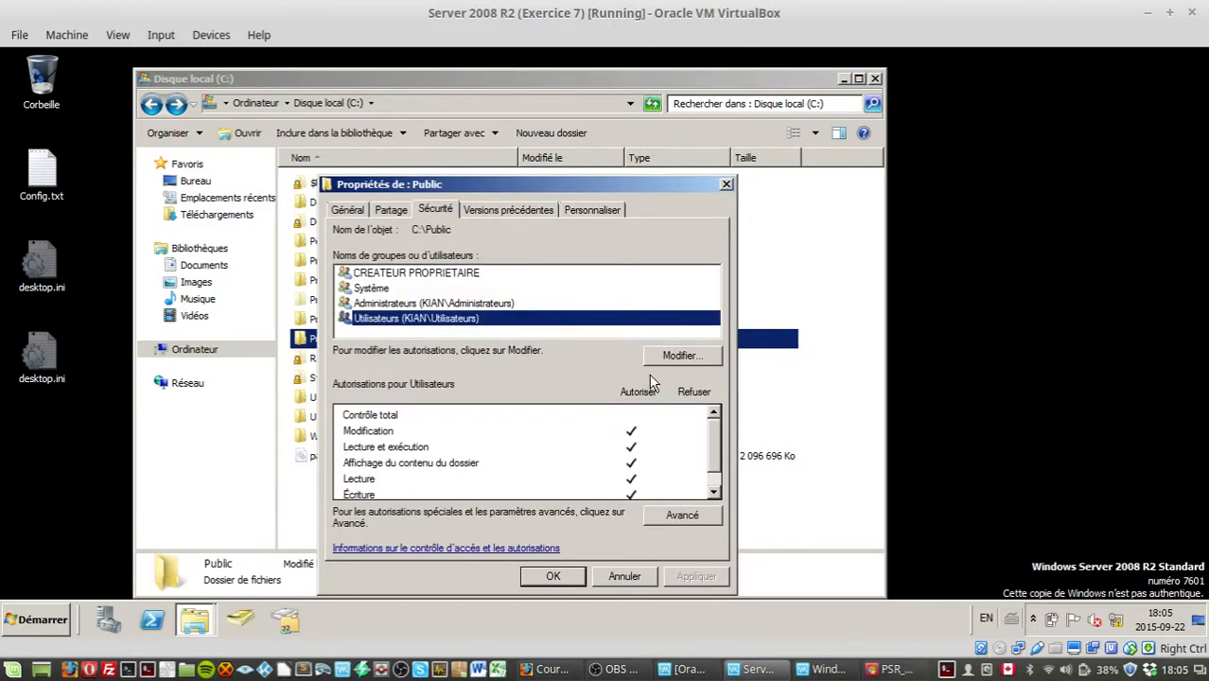
pyautogui.click(697, 359)
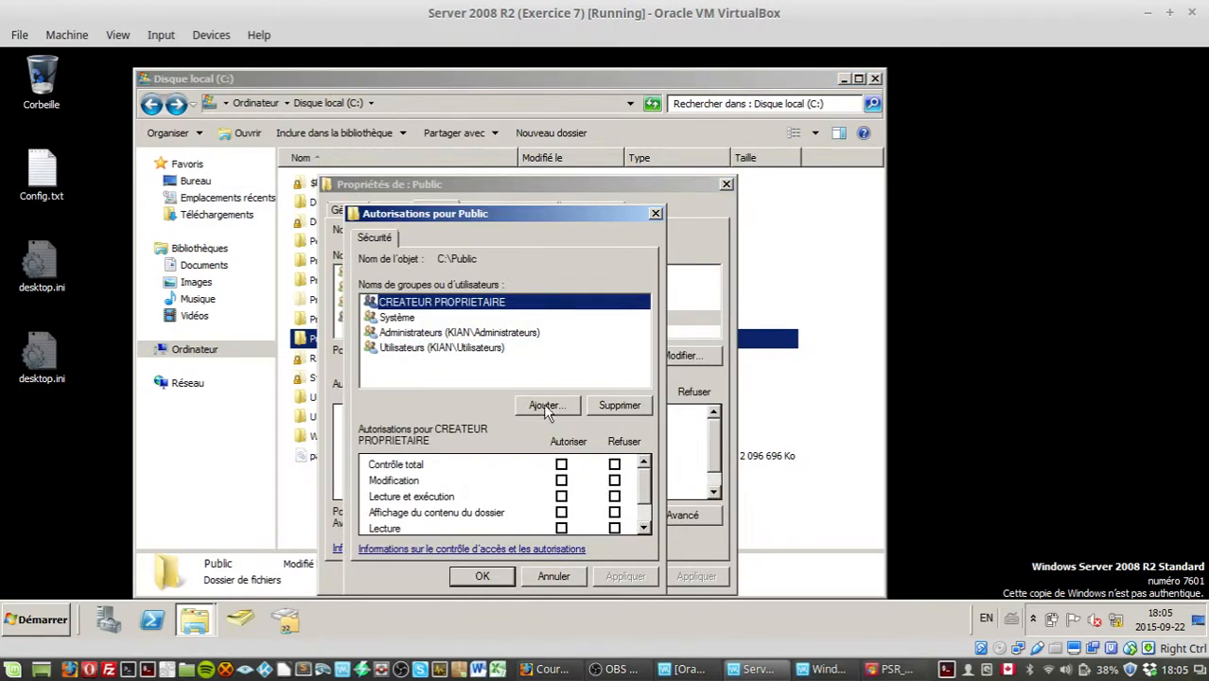
pyautogui.click(423, 335)
pyautogui.click(432, 349)
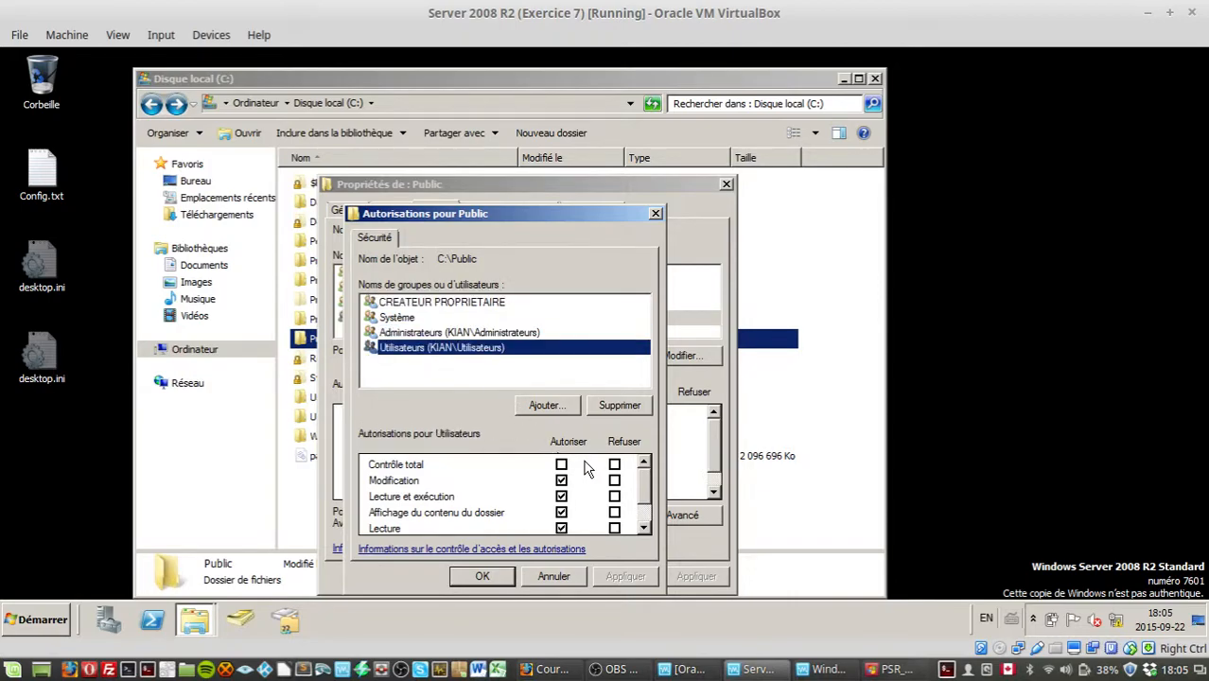
pyautogui.click(562, 482)
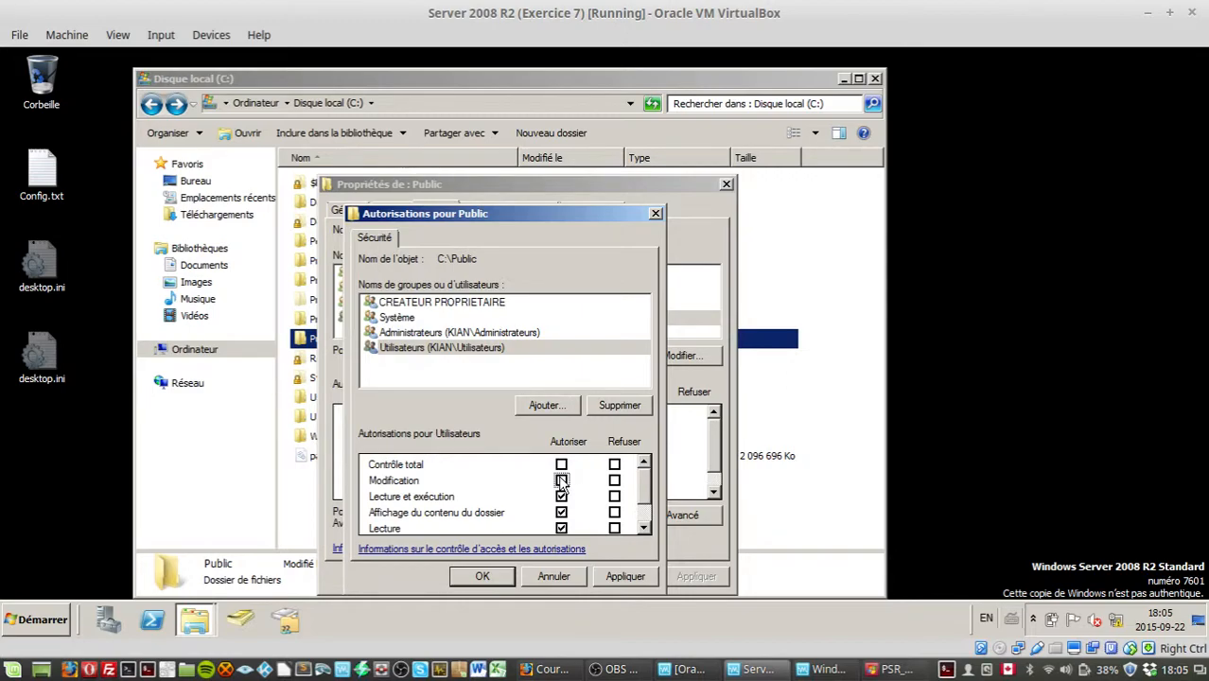
pyautogui.click(562, 482)
pyautogui.click(626, 577)
pyautogui.click(492, 577)
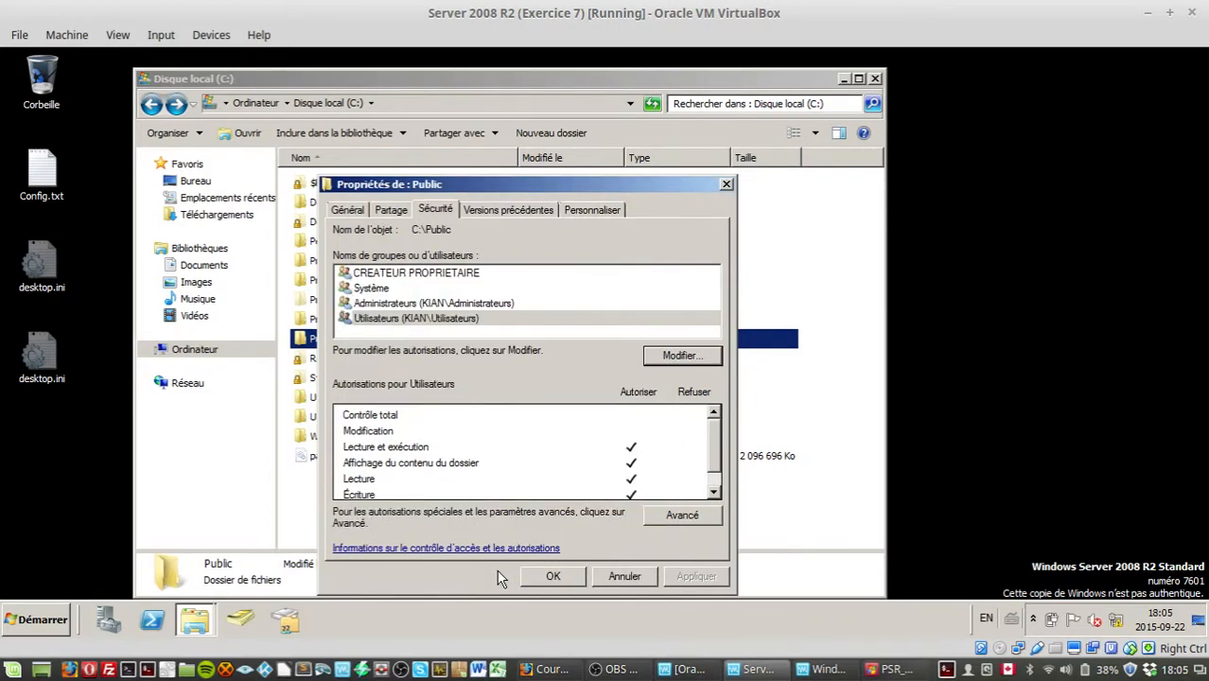
pyautogui.click(552, 576)
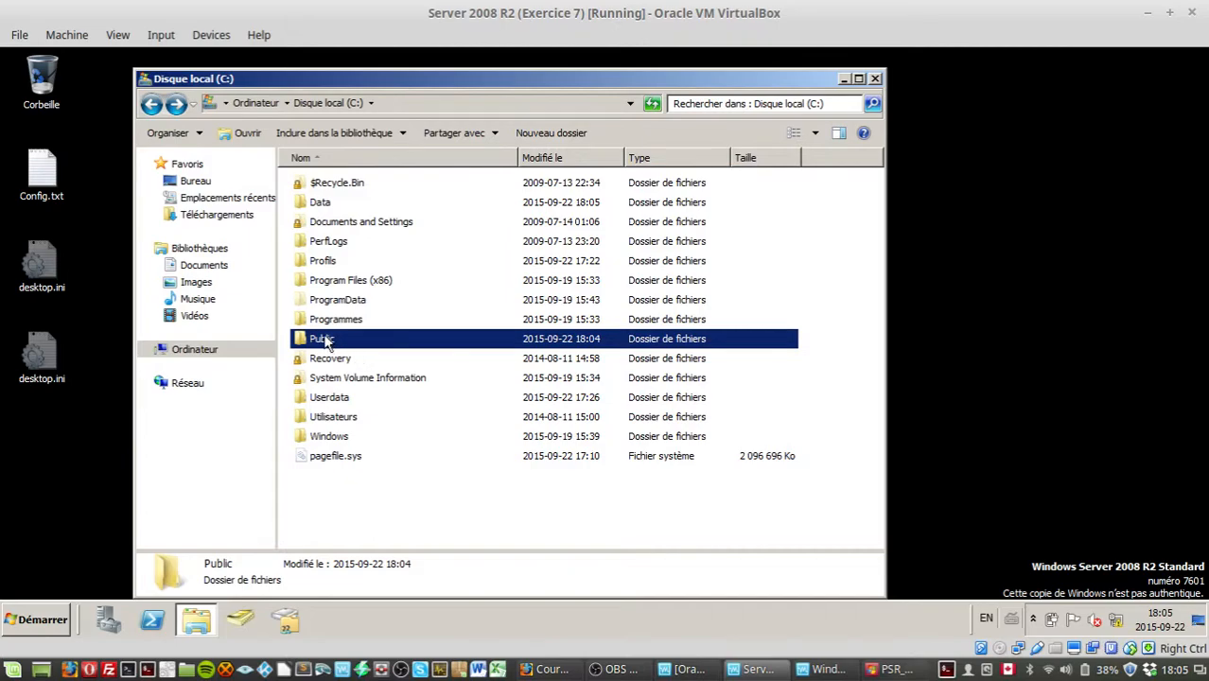
# Step: Inside C:\Public, create a new folder named TeckS
pyautogui.doubleClick(367, 339)
pyautogui.rightClick(368, 303)
pyautogui.moveTo(462, 464)
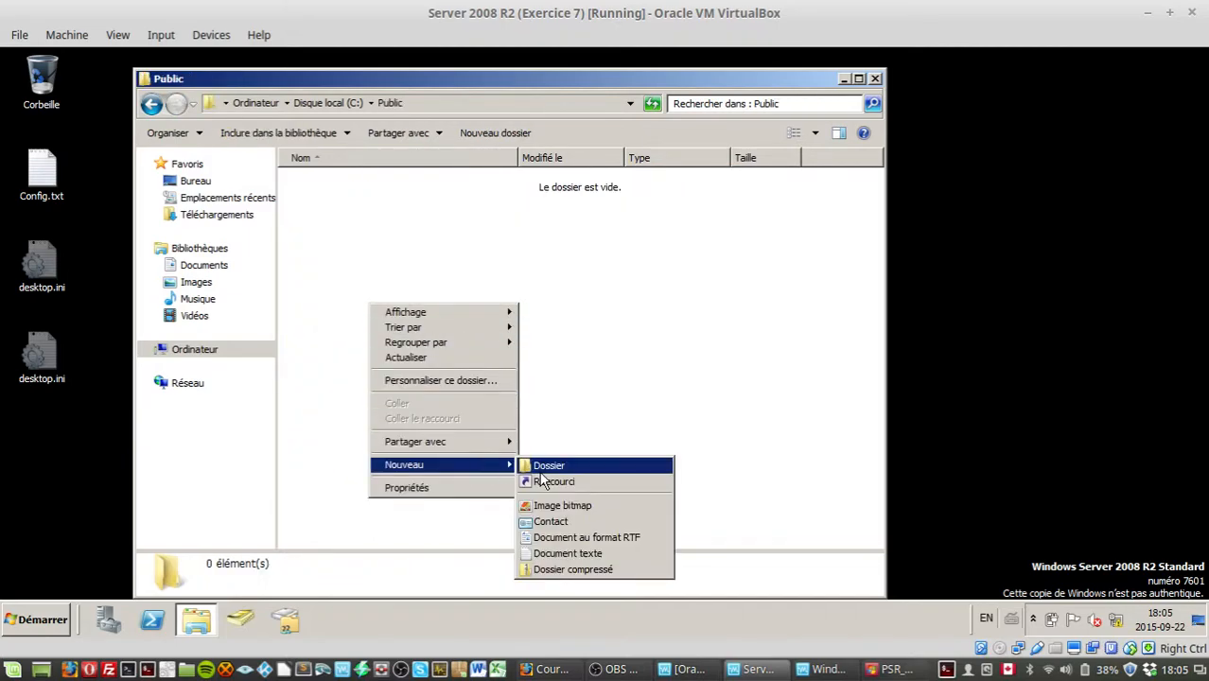
pyautogui.click(544, 480)
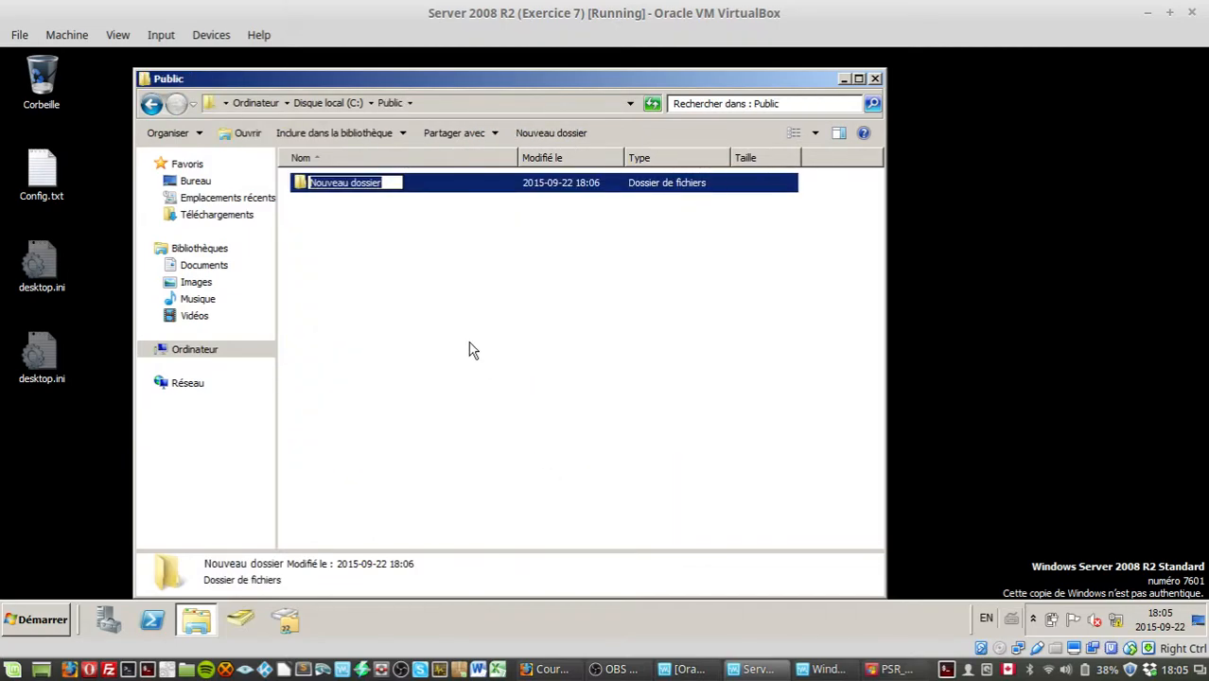
pyautogui.write('TEckS')
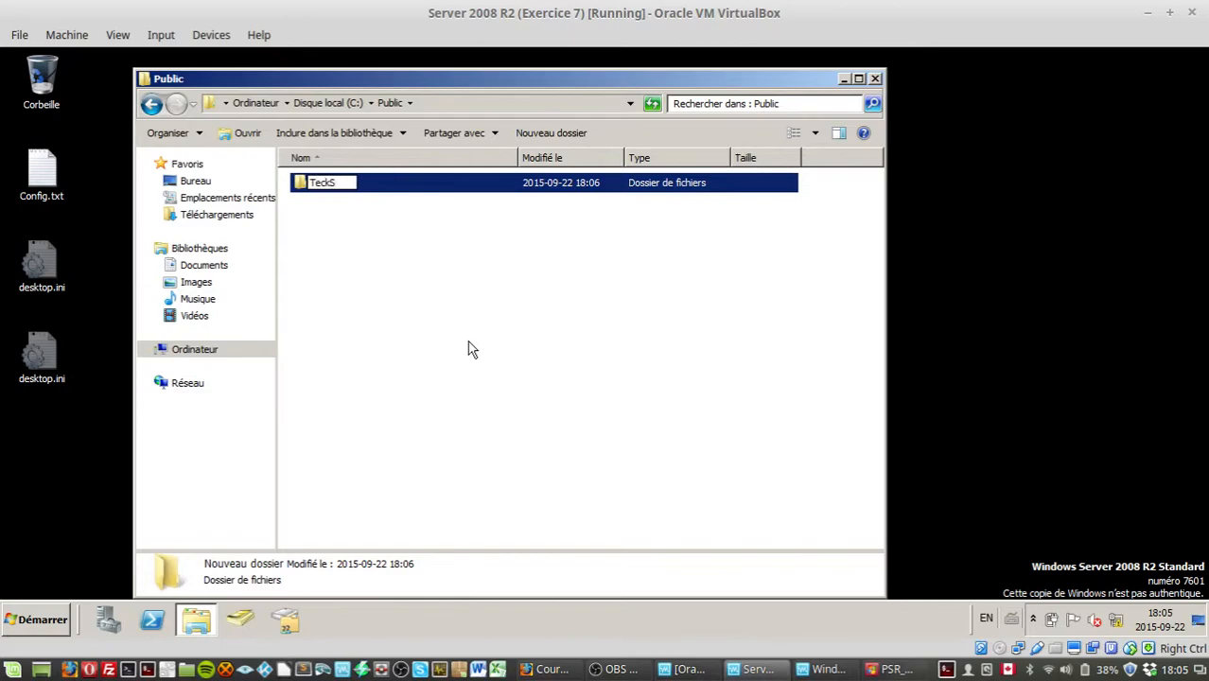
pyautogui.press('Return')
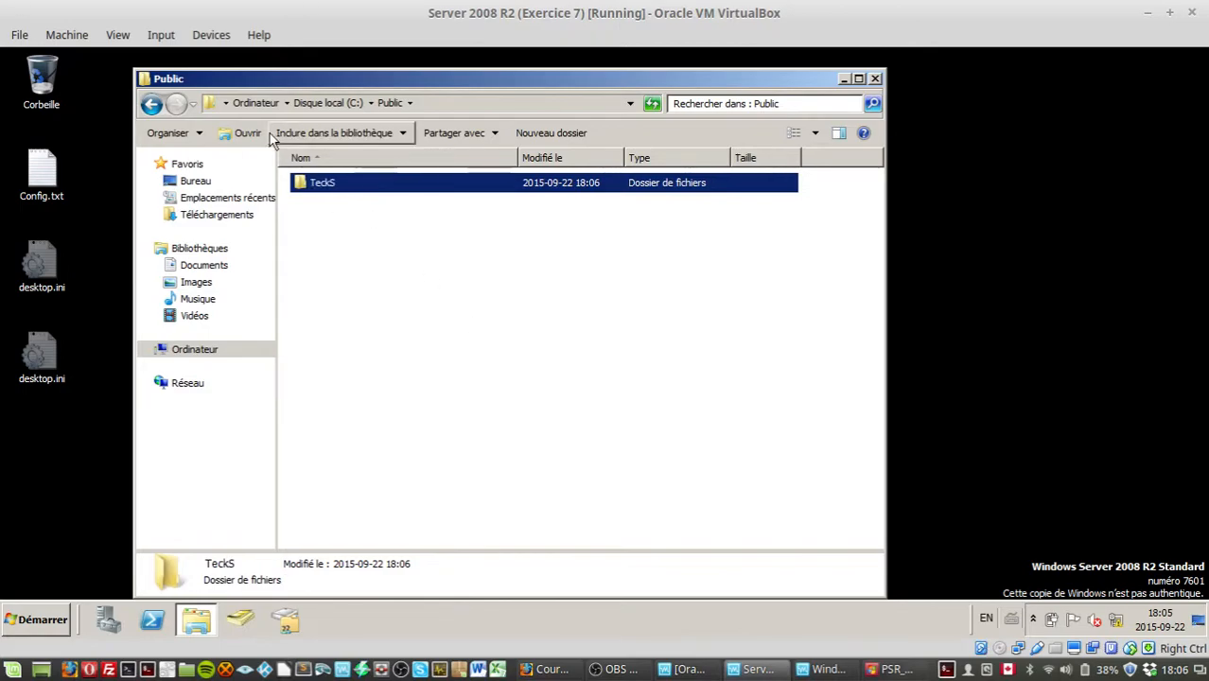
# Step: Share TeckS through advanced sharing, granting Everyone both Change and Read share permissions
pyautogui.rightClick(332, 186)
pyautogui.click(368, 395)
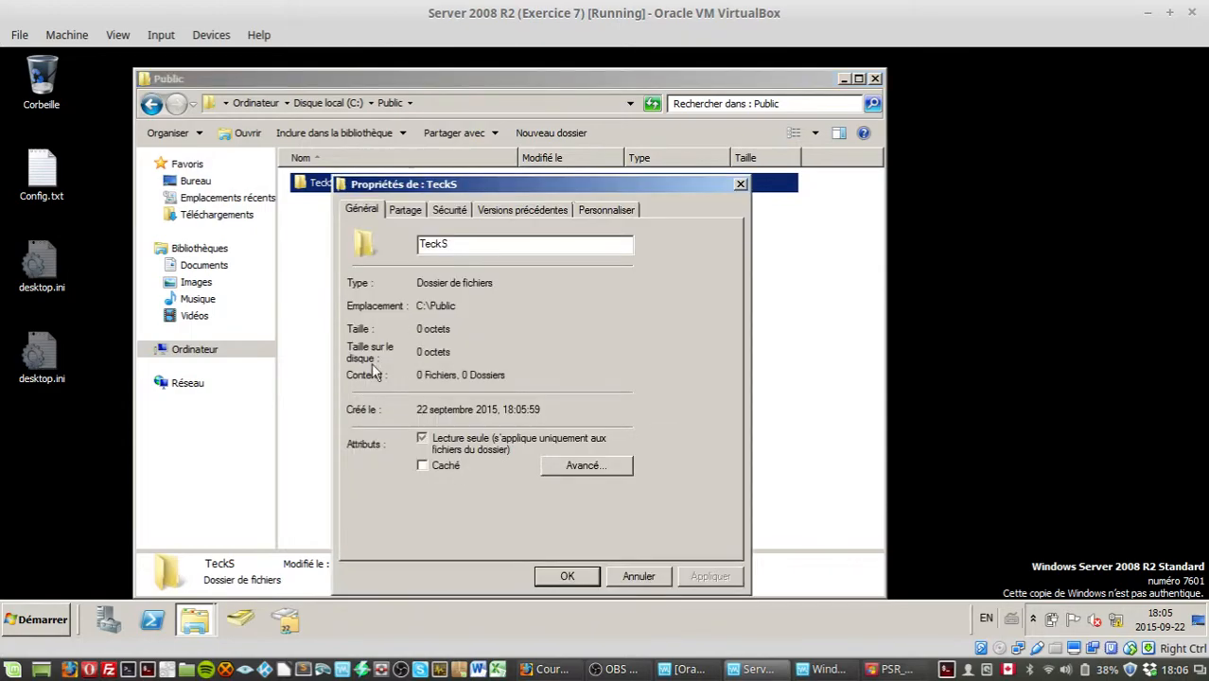
pyautogui.click(407, 210)
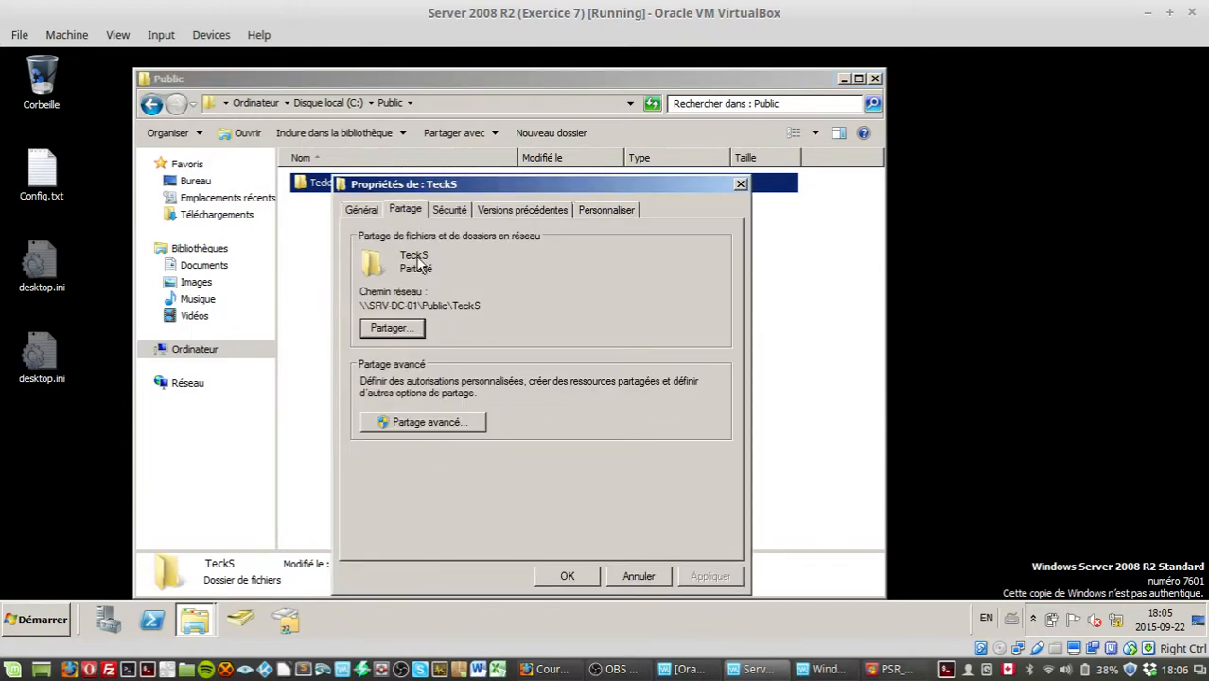
pyautogui.click(418, 422)
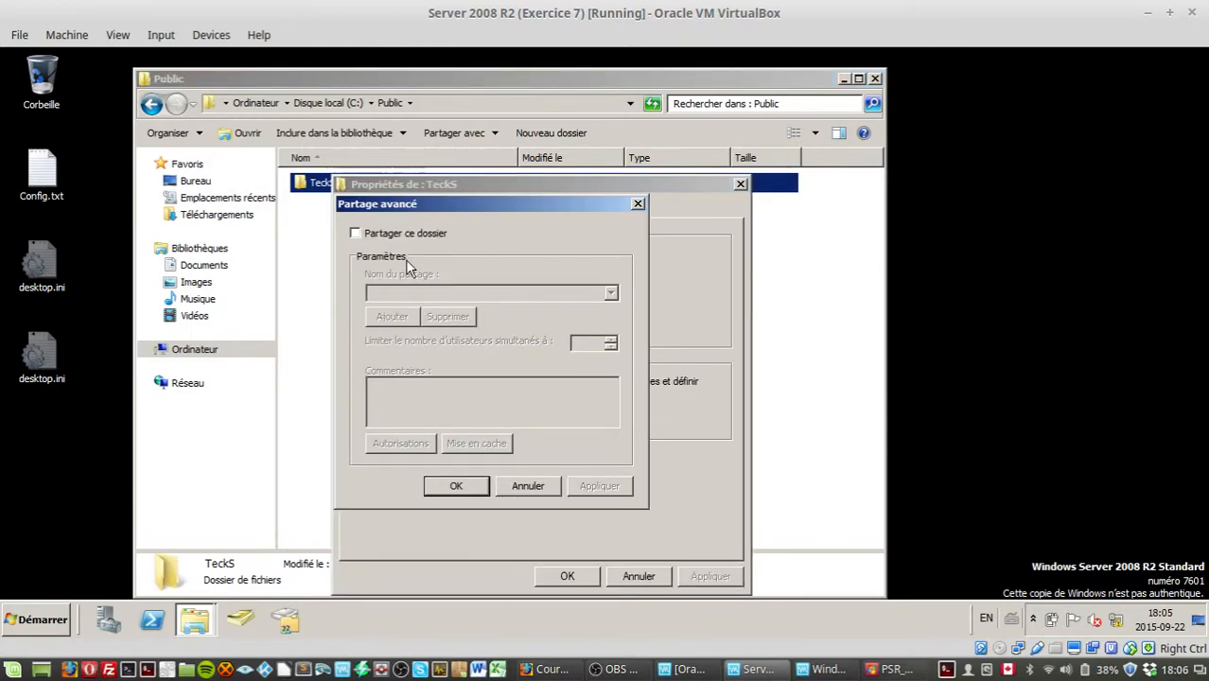
pyautogui.click(404, 236)
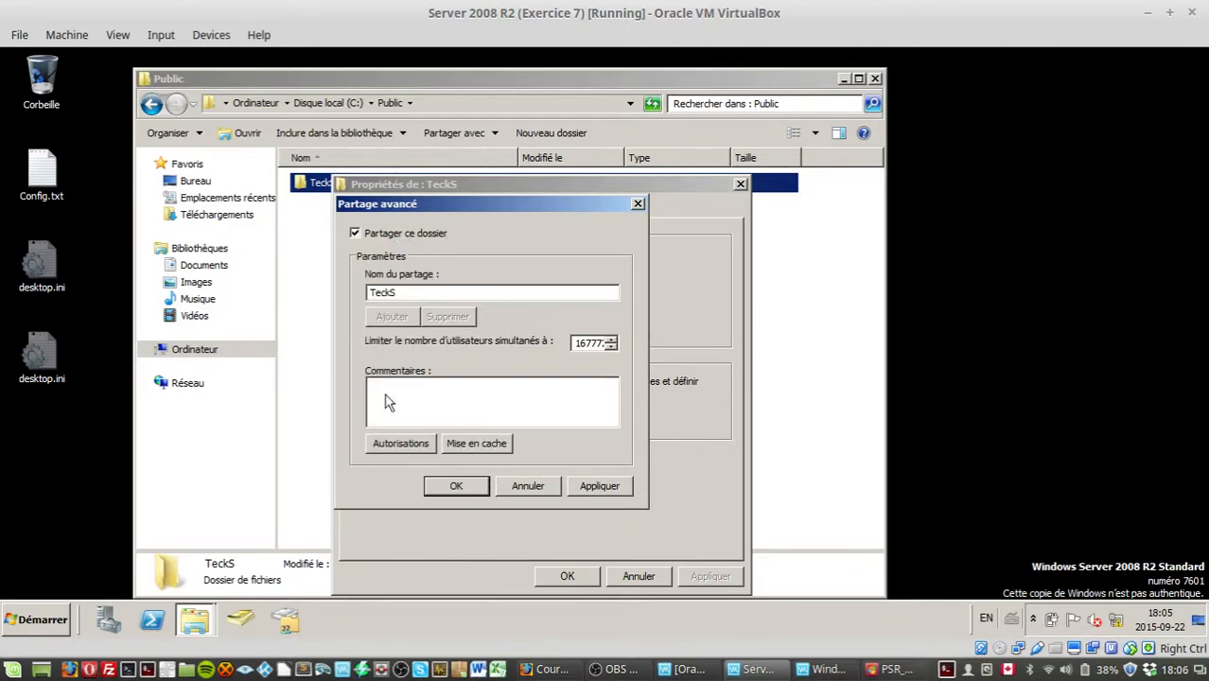
pyautogui.click(403, 451)
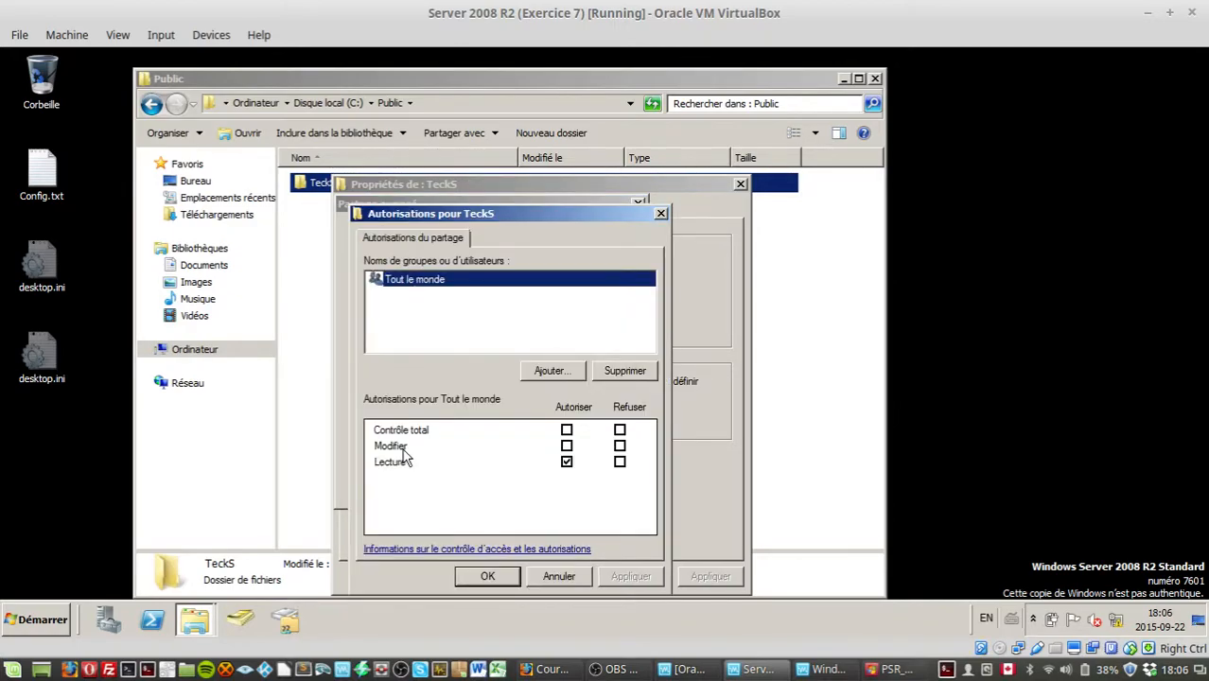
pyautogui.click(566, 445)
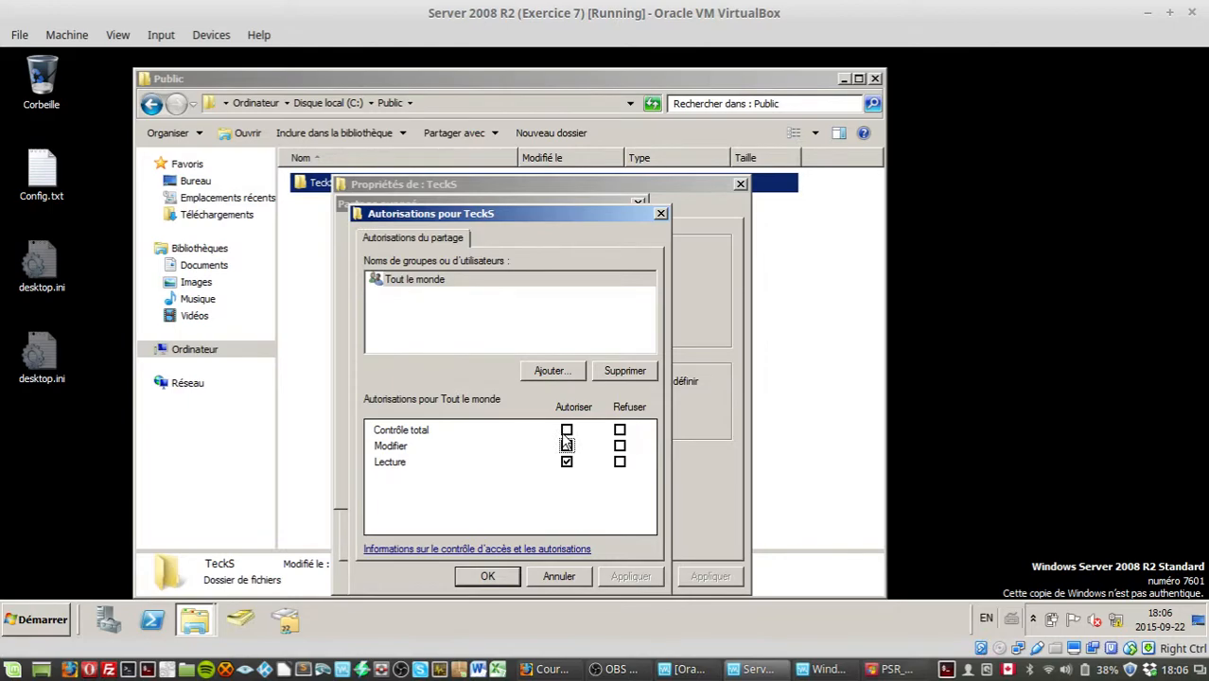
pyautogui.click(632, 576)
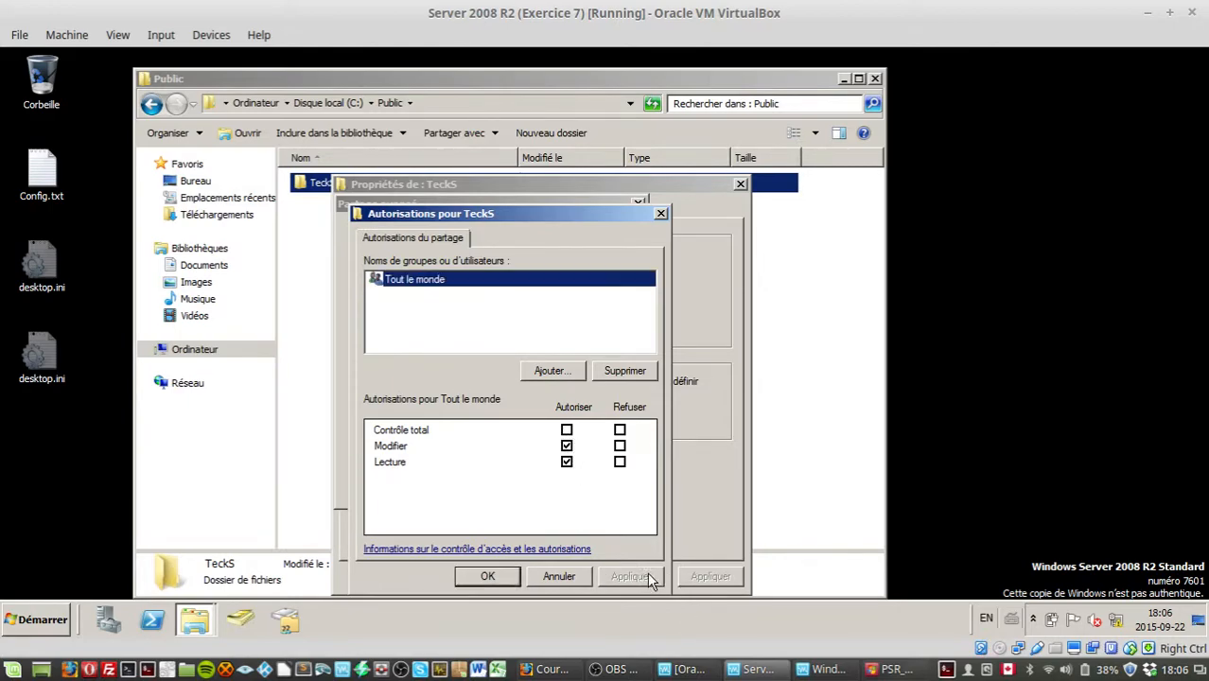
pyautogui.click(489, 577)
pyautogui.click(579, 483)
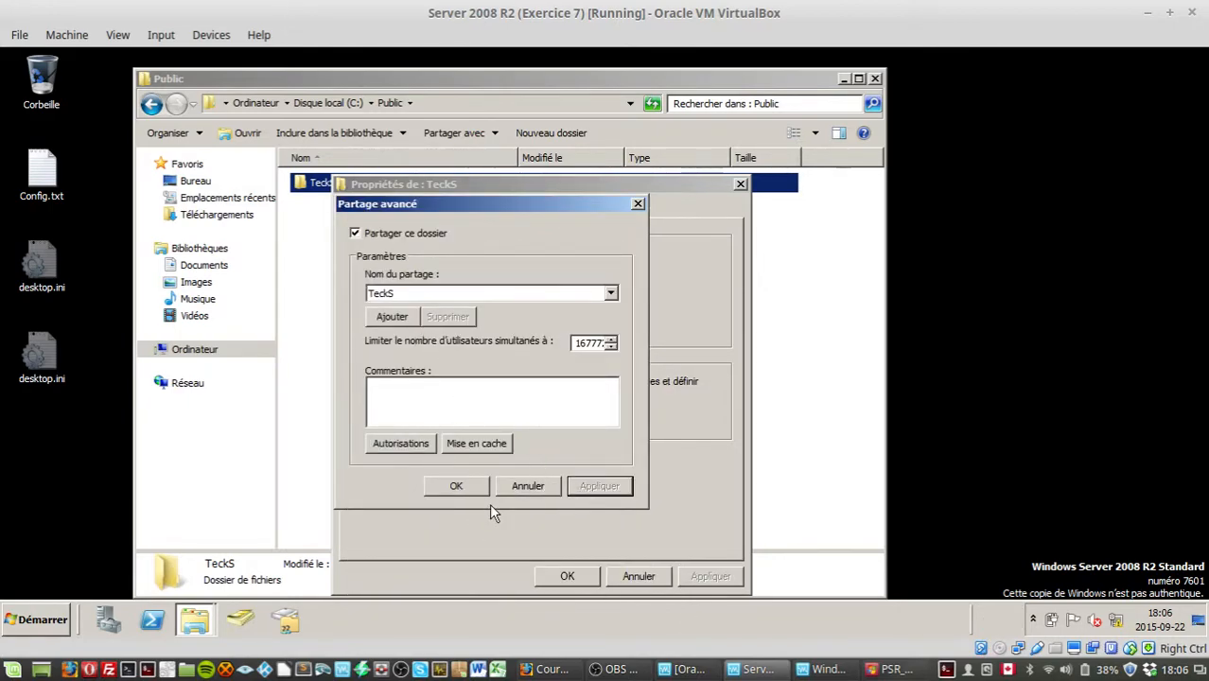
pyautogui.click(460, 488)
pyautogui.click(451, 209)
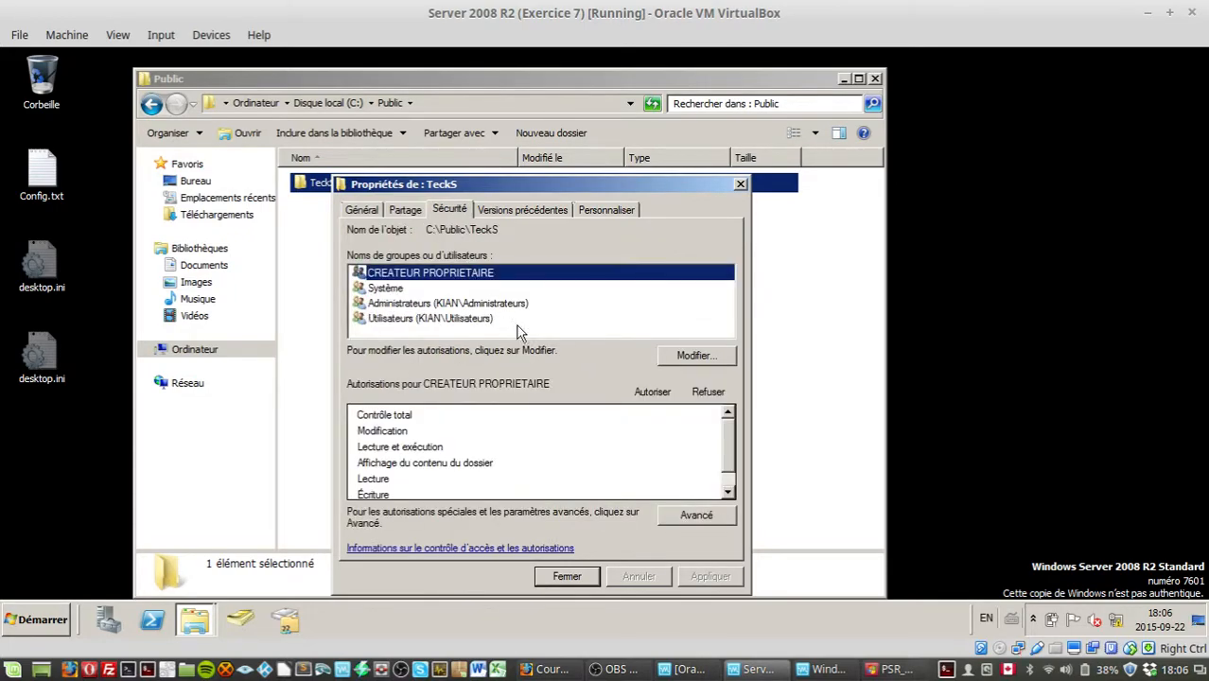
pyautogui.click(697, 356)
pyautogui.click(437, 349)
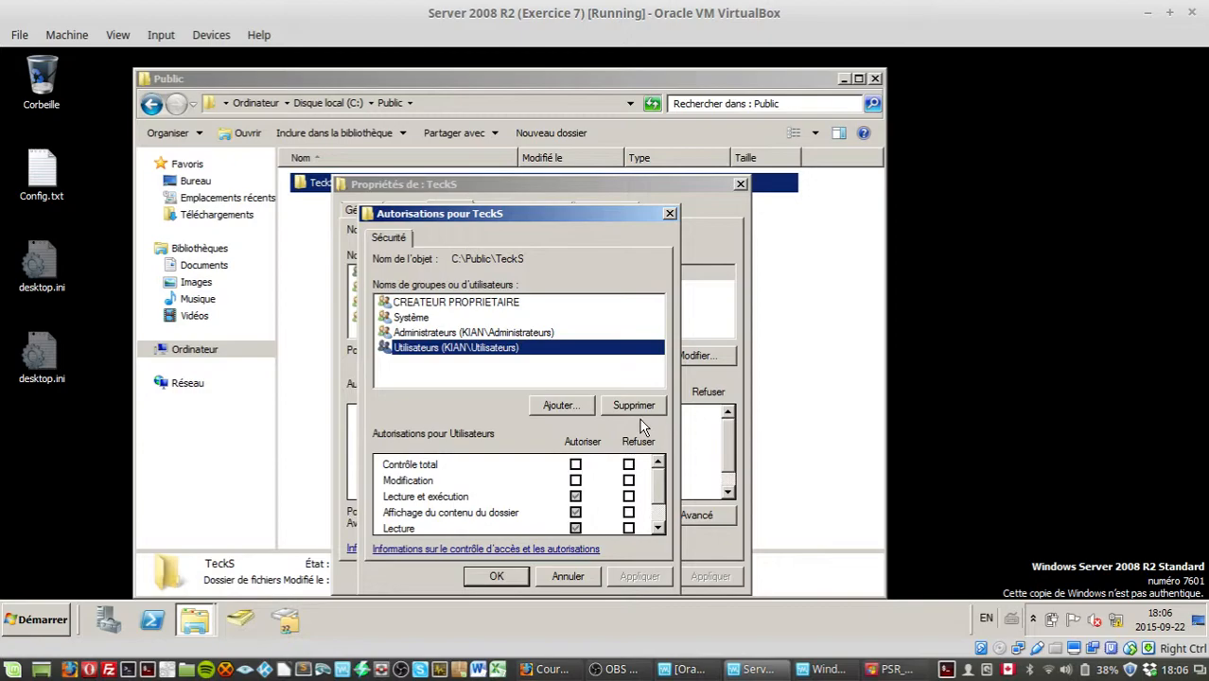
pyautogui.click(568, 576)
# Step: In TeckS's advanced security settings, disable permission inheritance while copying the inherited entries as explicit permissions
pyautogui.click(697, 515)
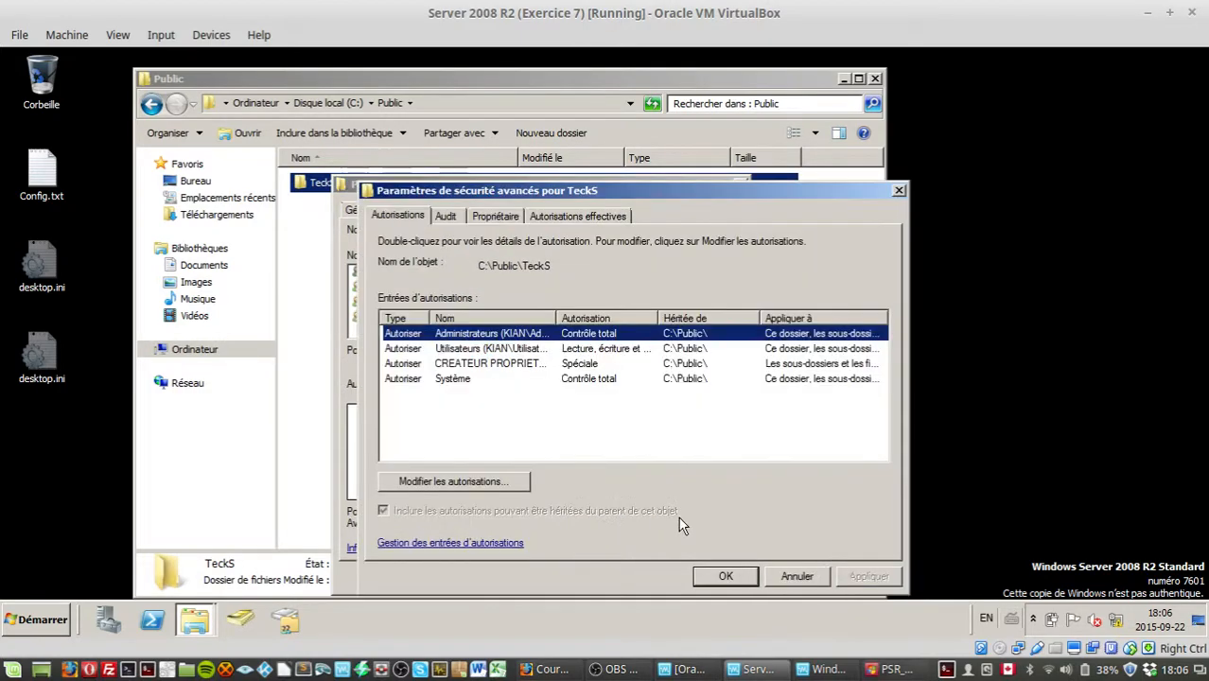
pyautogui.click(462, 477)
pyautogui.click(455, 483)
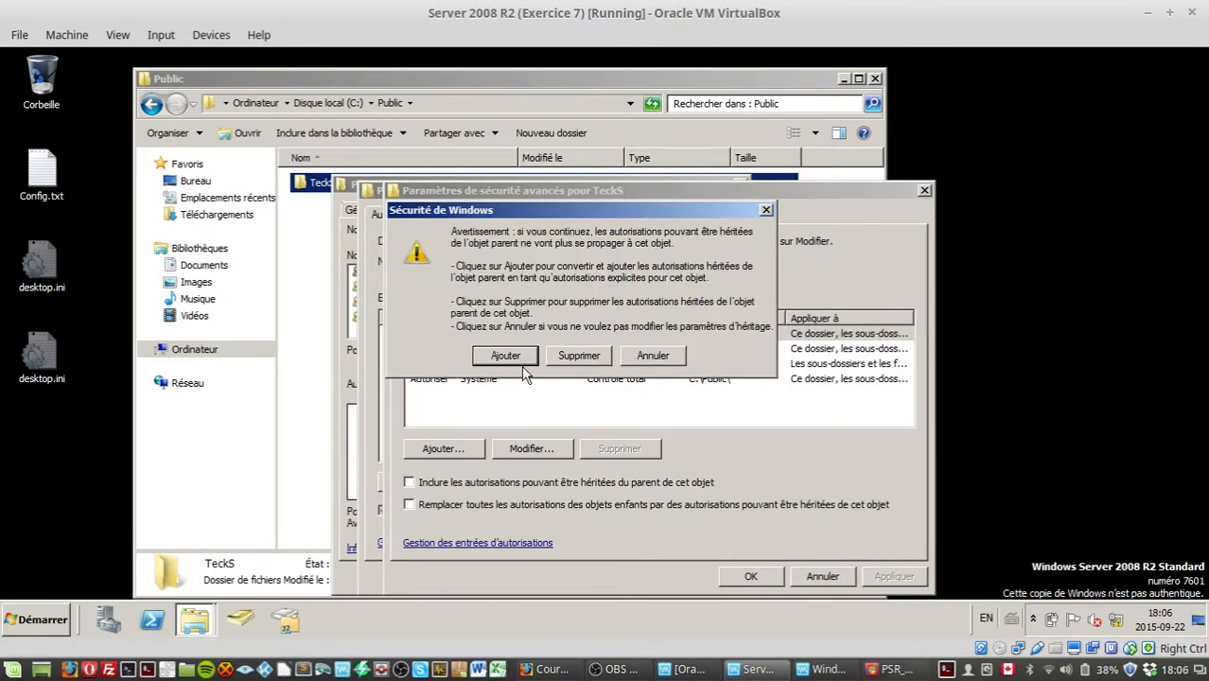
pyautogui.press('Return')
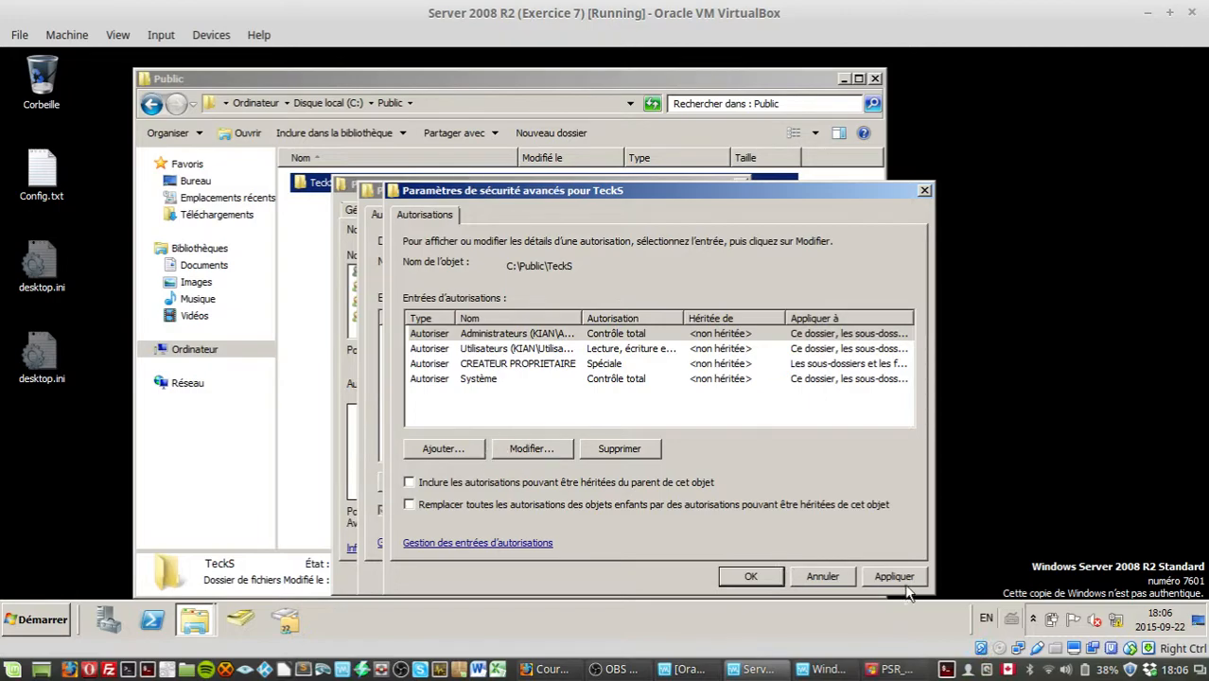
pyautogui.click(895, 579)
pyautogui.click(762, 582)
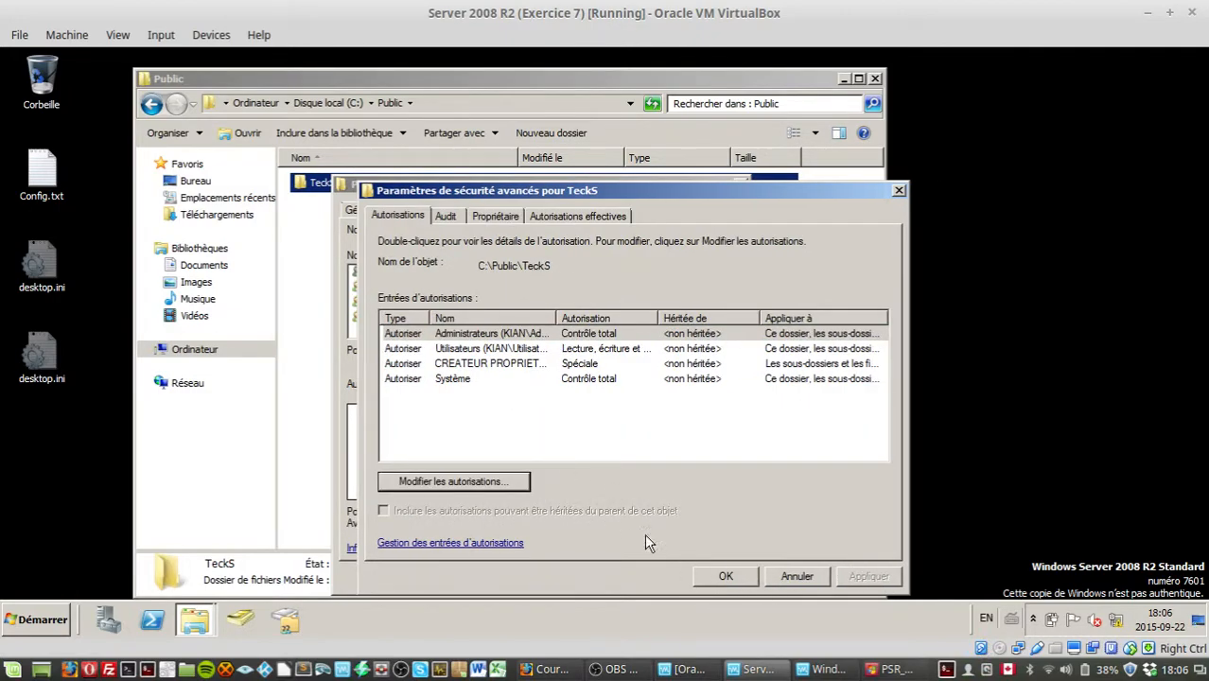
pyautogui.click(733, 579)
pyautogui.click(454, 321)
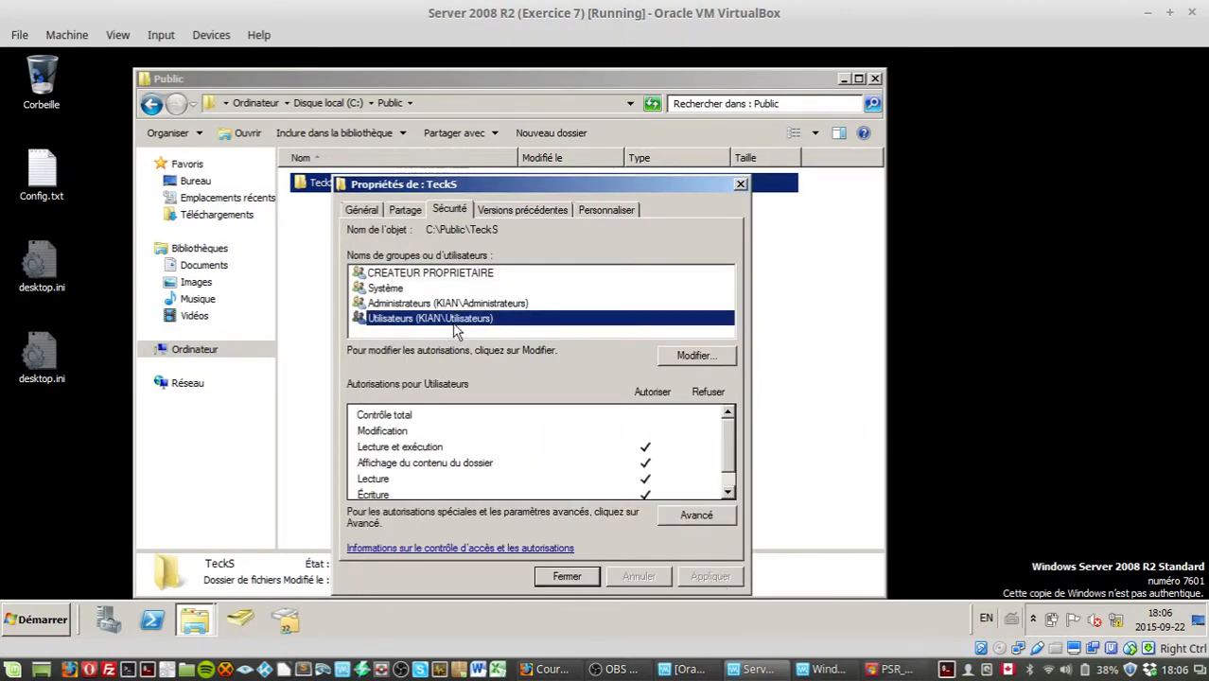
# Step: Remove the Users group from TeckS's NTFS security permissions
pyautogui.click(694, 518)
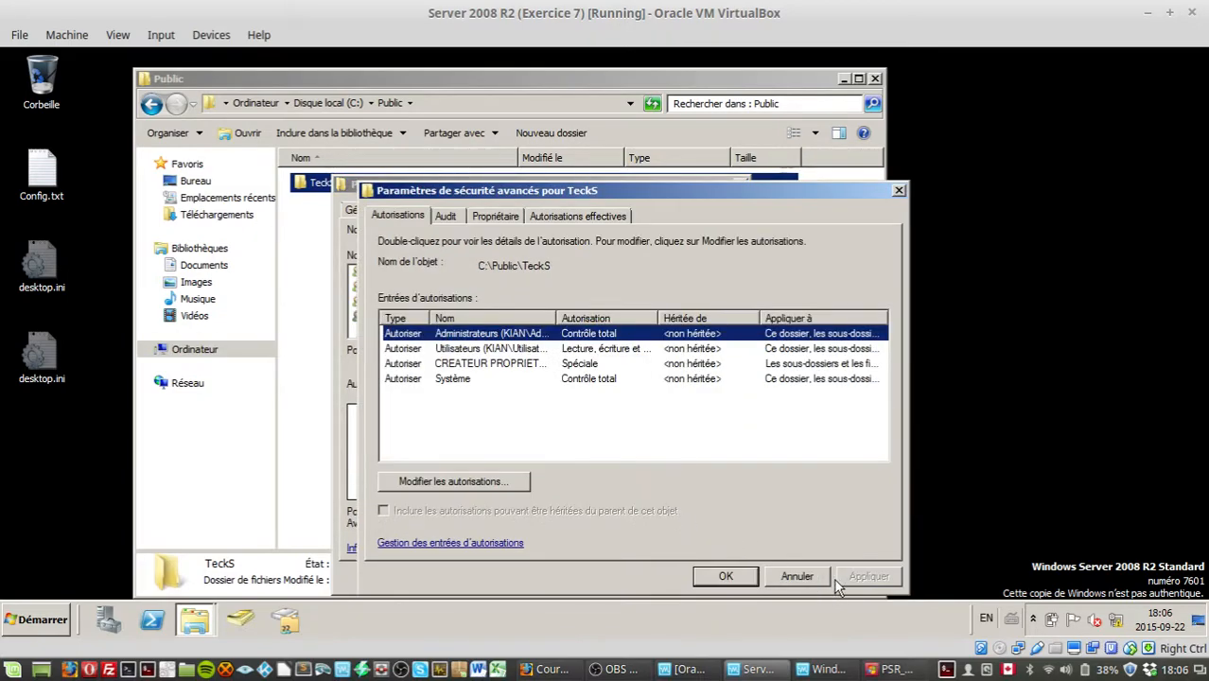
pyautogui.click(799, 577)
pyautogui.click(707, 354)
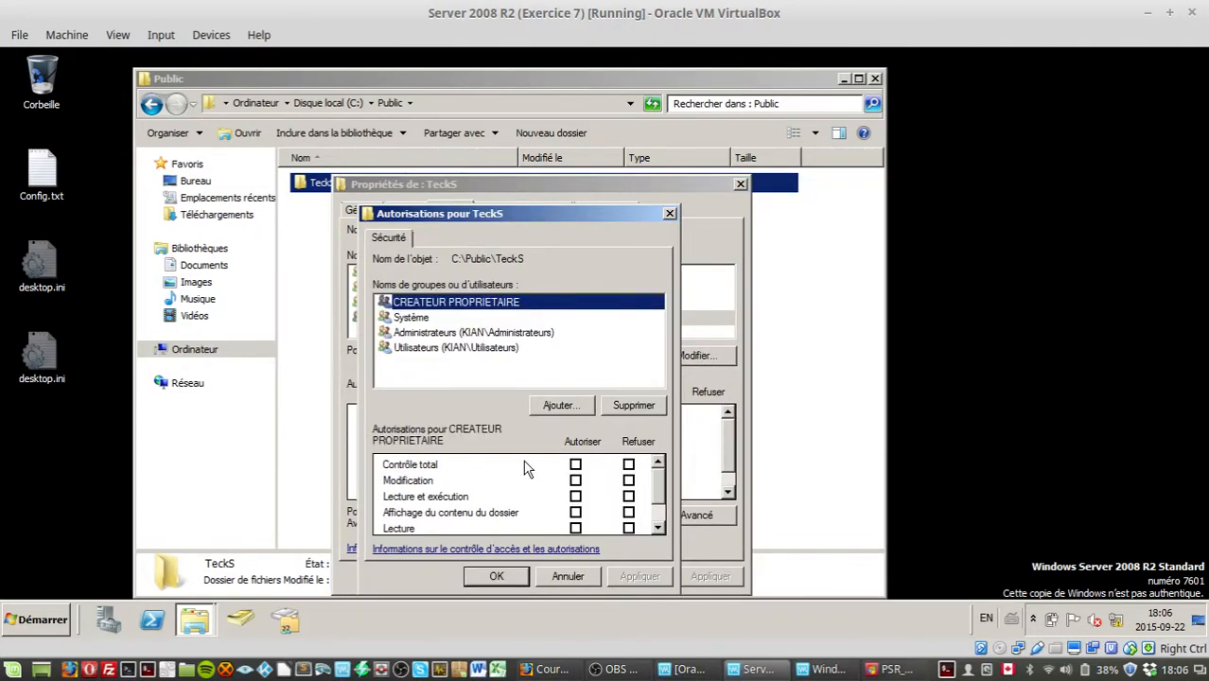
pyautogui.click(472, 348)
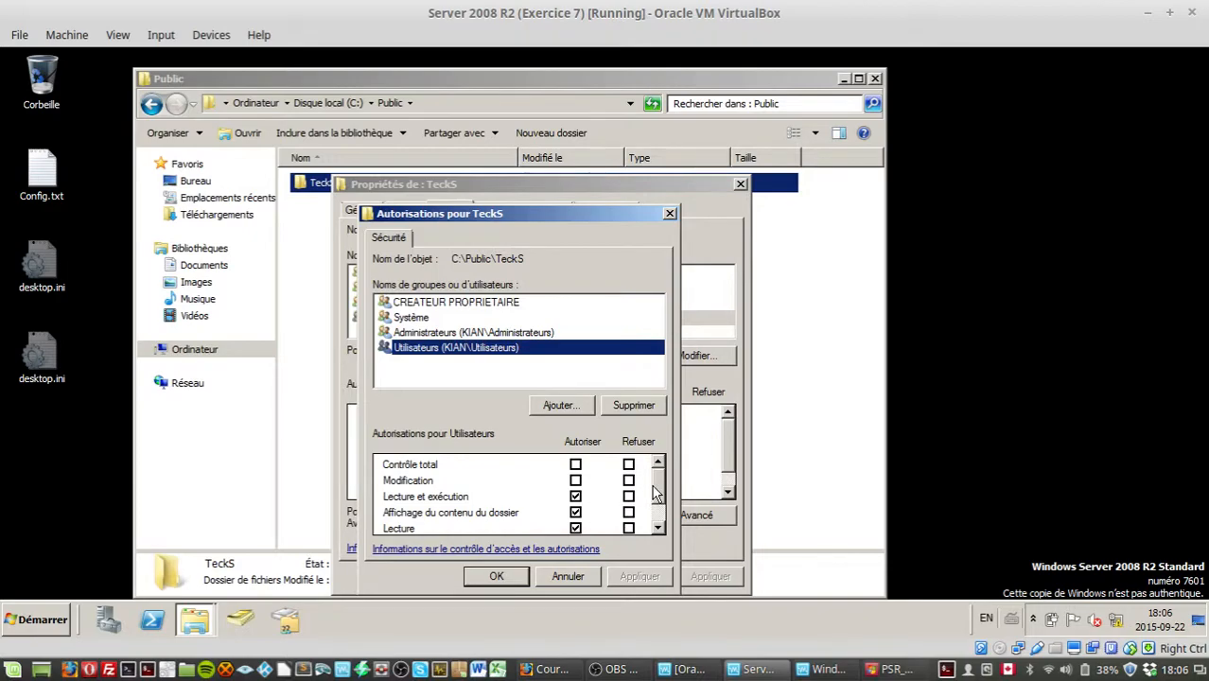
pyautogui.scroll(-2, 658, 492)
pyautogui.click(639, 407)
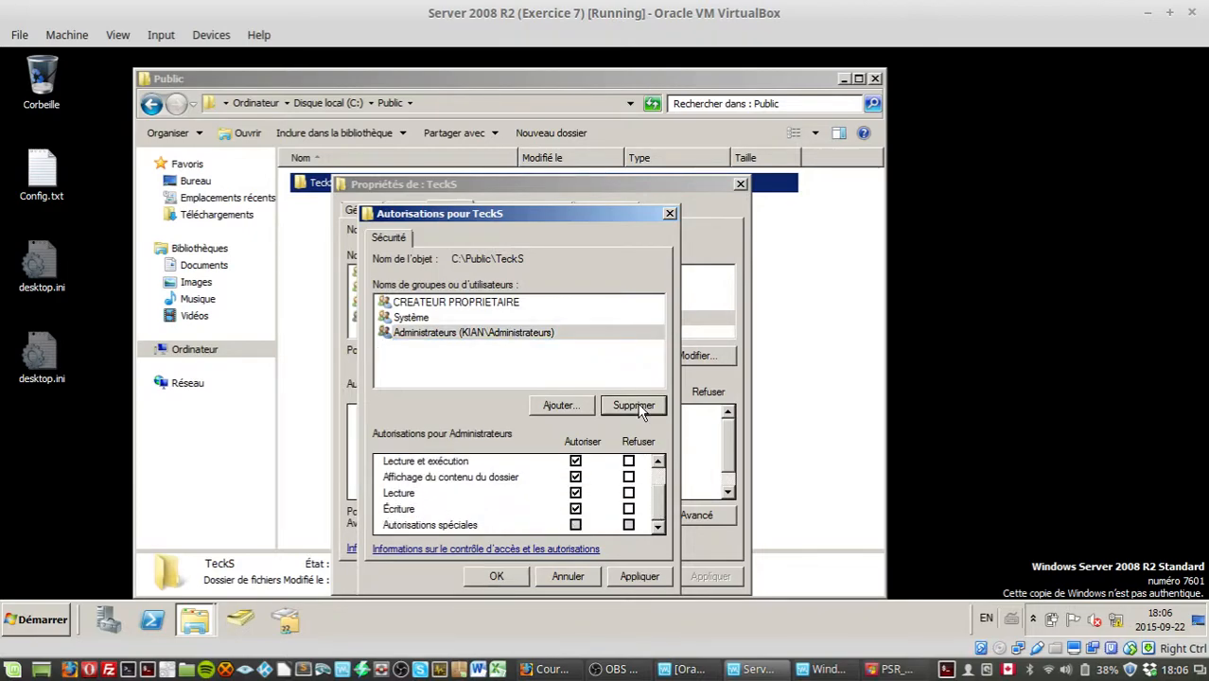
# Step: Add the TeckS domain user account to TeckS's NTFS permissions, checking the name in the kian.lan directory
pyautogui.click(538, 407)
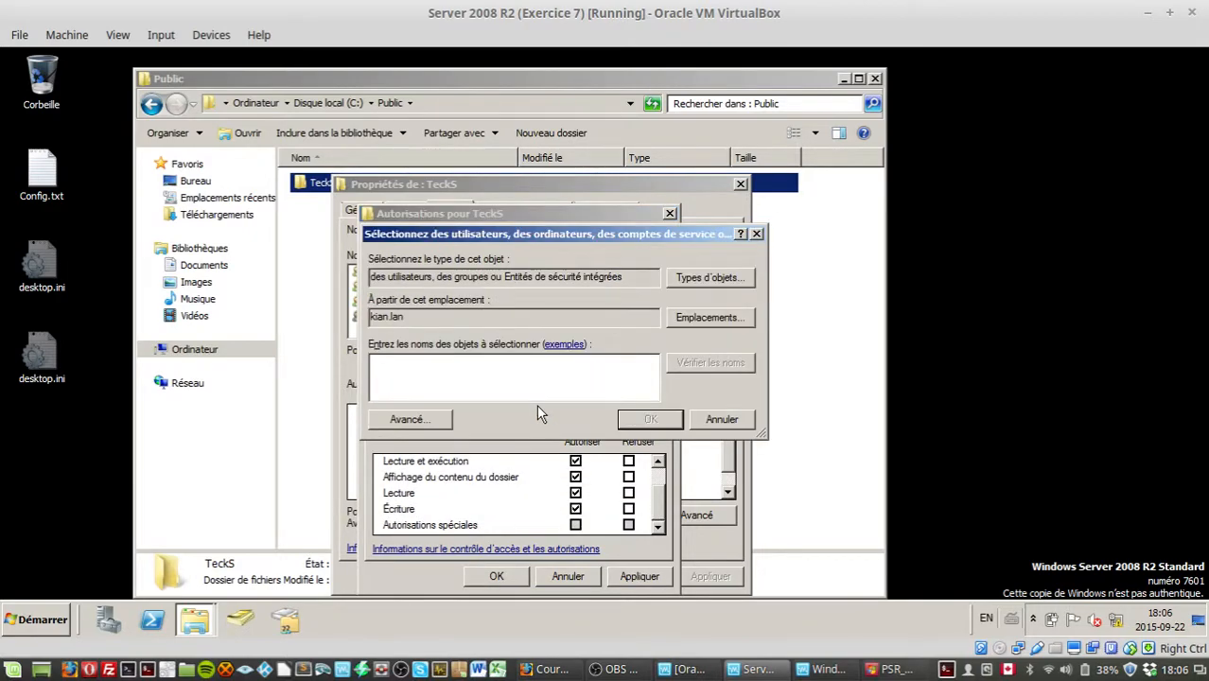
pyautogui.write('Simon')
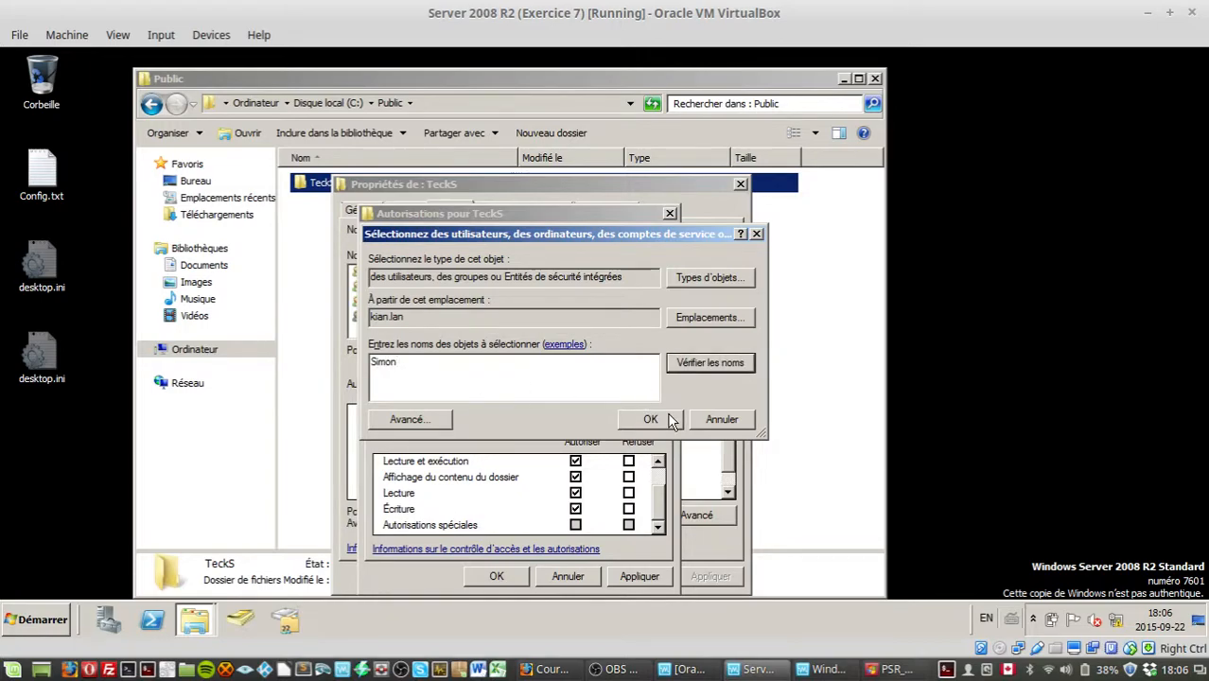
pyautogui.click(668, 417)
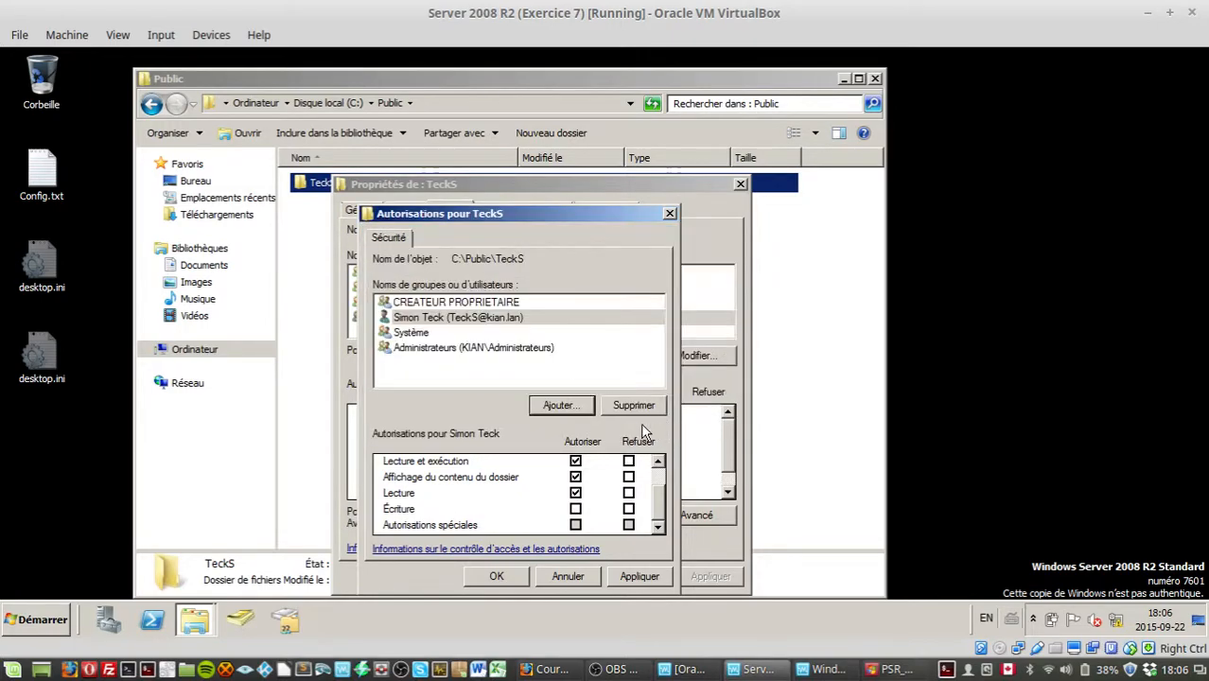
pyautogui.click(562, 406)
pyautogui.write('Simon')
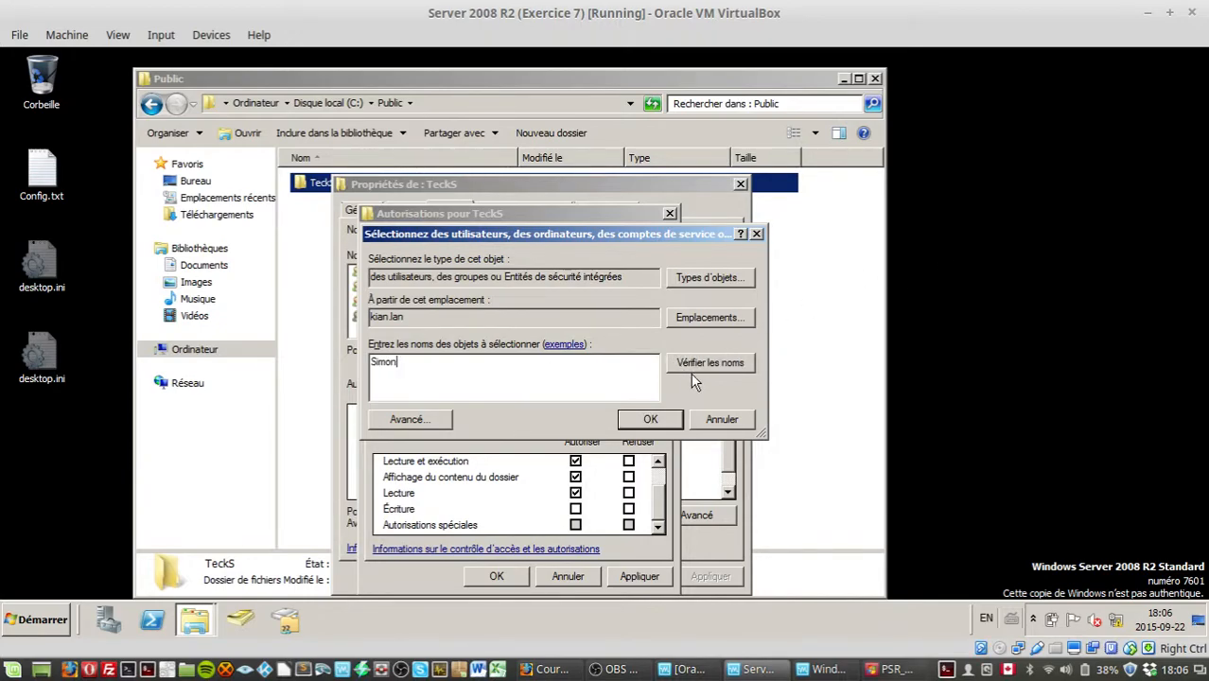
pyautogui.click(678, 361)
pyautogui.click(641, 423)
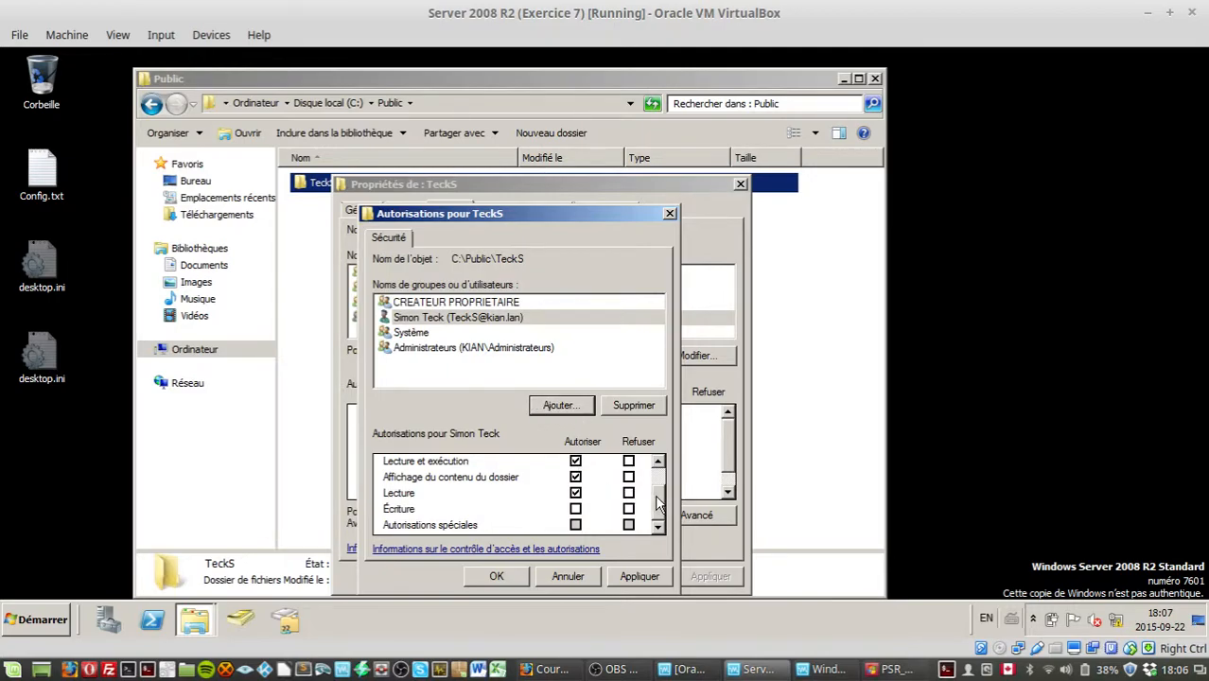
# Step: Allow Write and Modify for the TeckS user, apply, and close the folder properties
pyautogui.click(578, 509)
pyautogui.moveTo(660, 504); pyautogui.dragTo(662, 458)
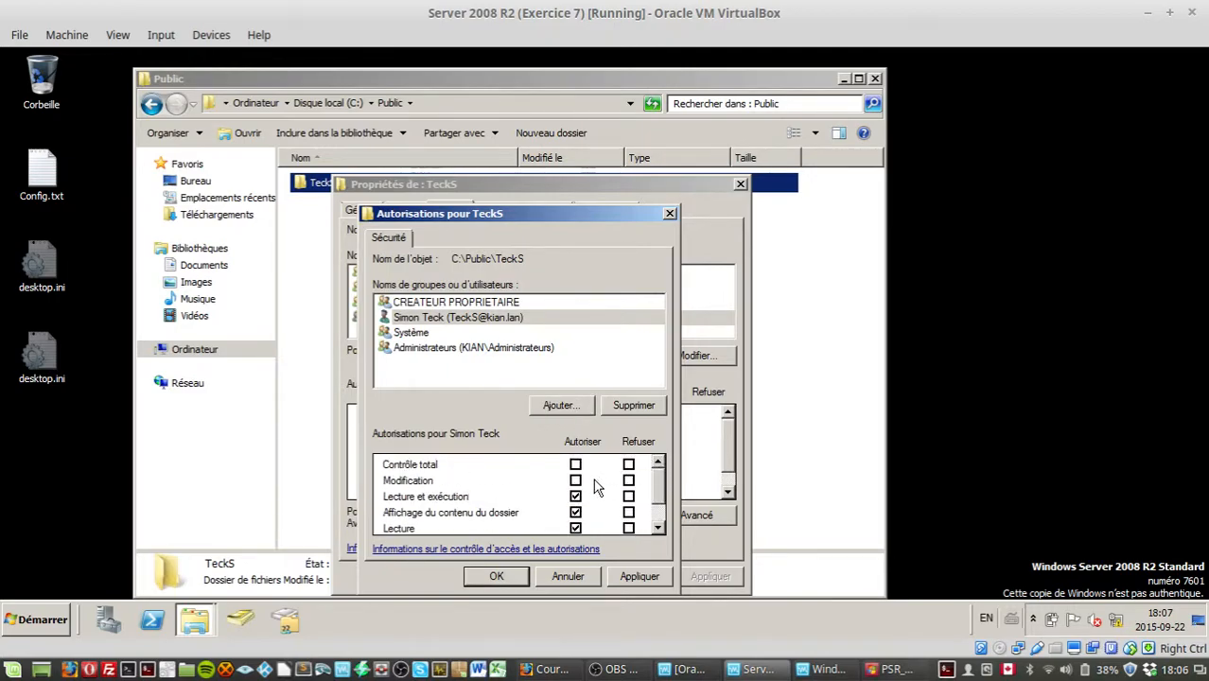
pyautogui.click(575, 480)
pyautogui.click(638, 577)
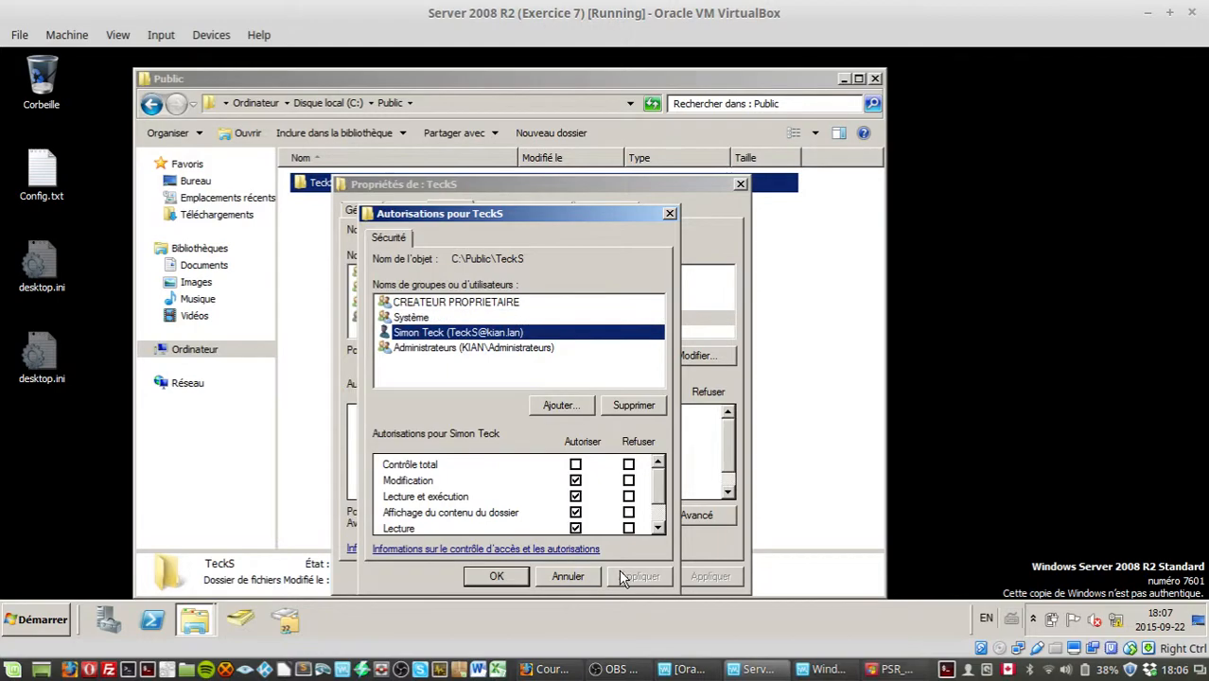
pyautogui.click(512, 581)
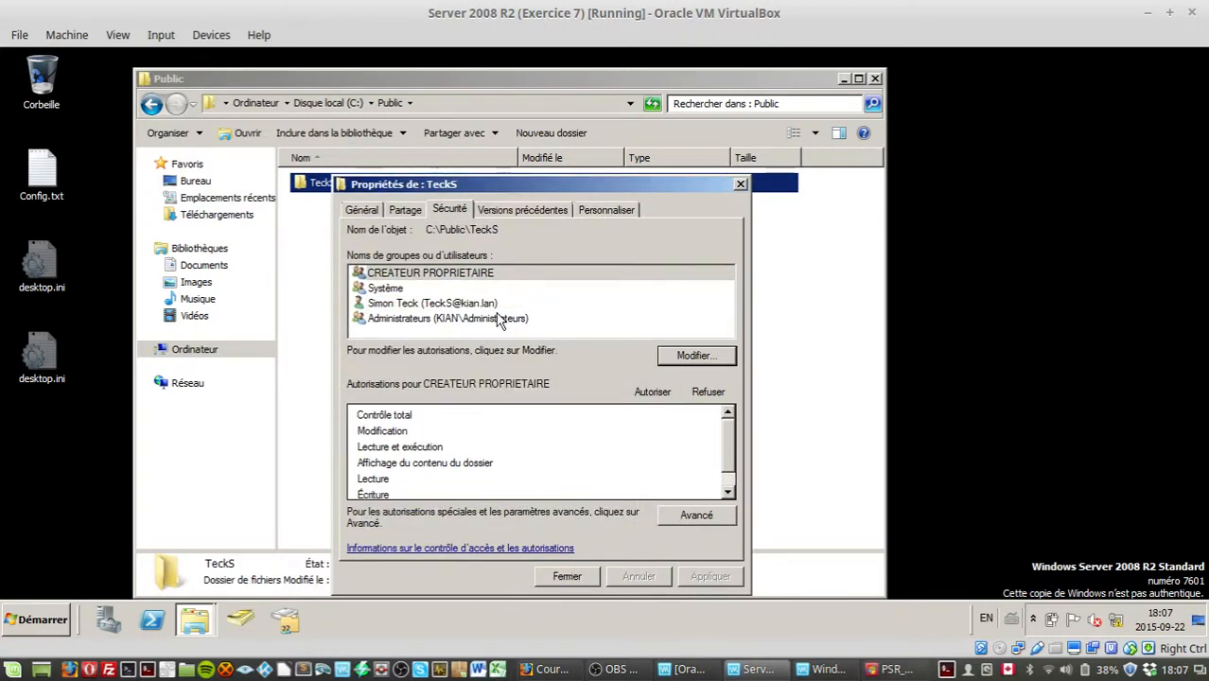
pyautogui.moveTo(437, 186); pyautogui.dragTo(757, 206)
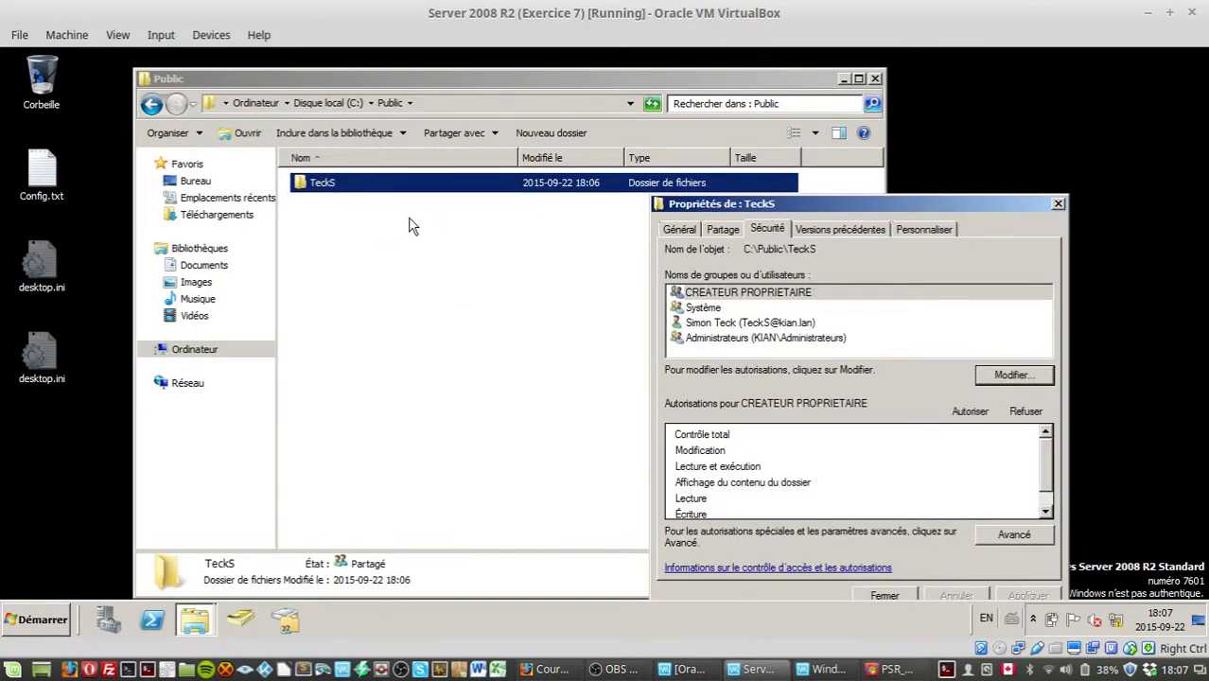
pyautogui.click(879, 598)
pyautogui.click(421, 322)
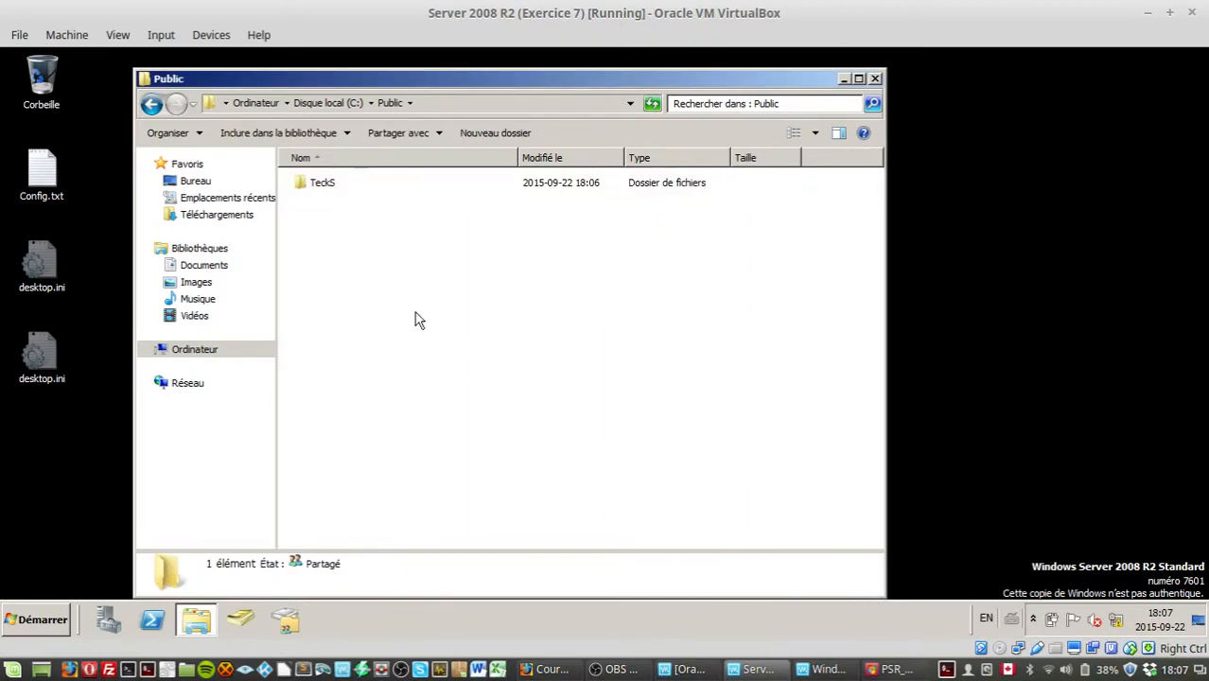
# Step: Inside C:\Public, create a new folder named BoubaP
pyautogui.rightClick(417, 314)
pyautogui.moveTo(505, 492)
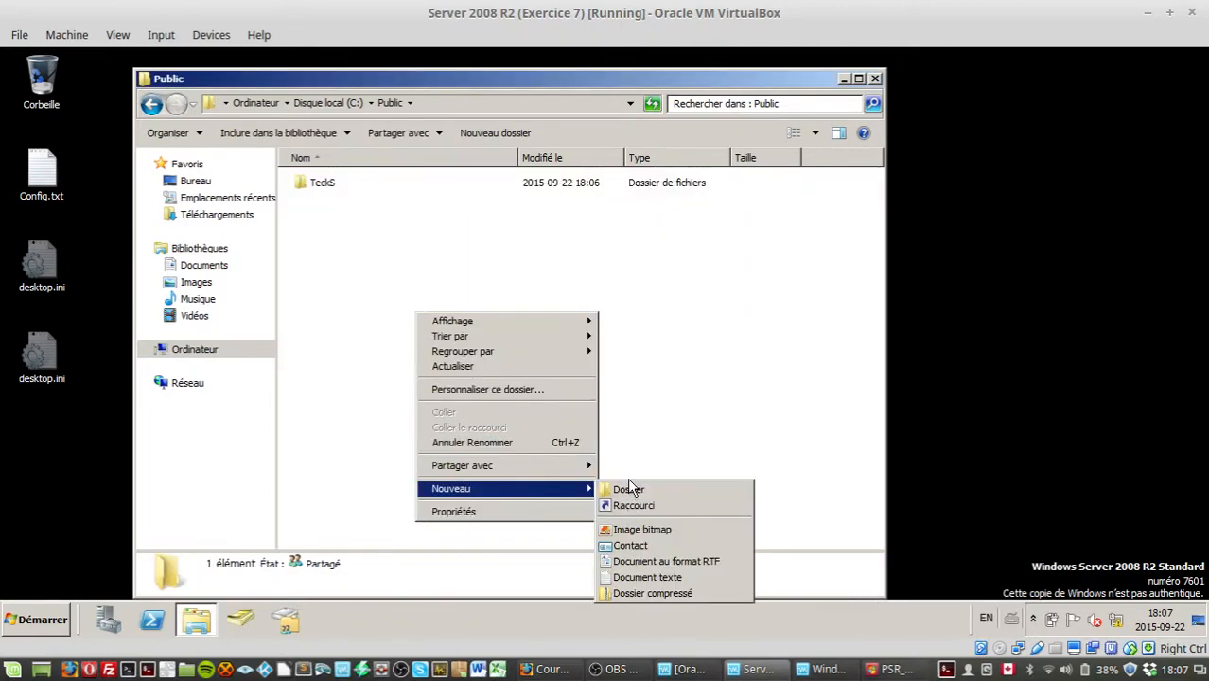
pyautogui.click(629, 489)
pyautogui.write('Bo')
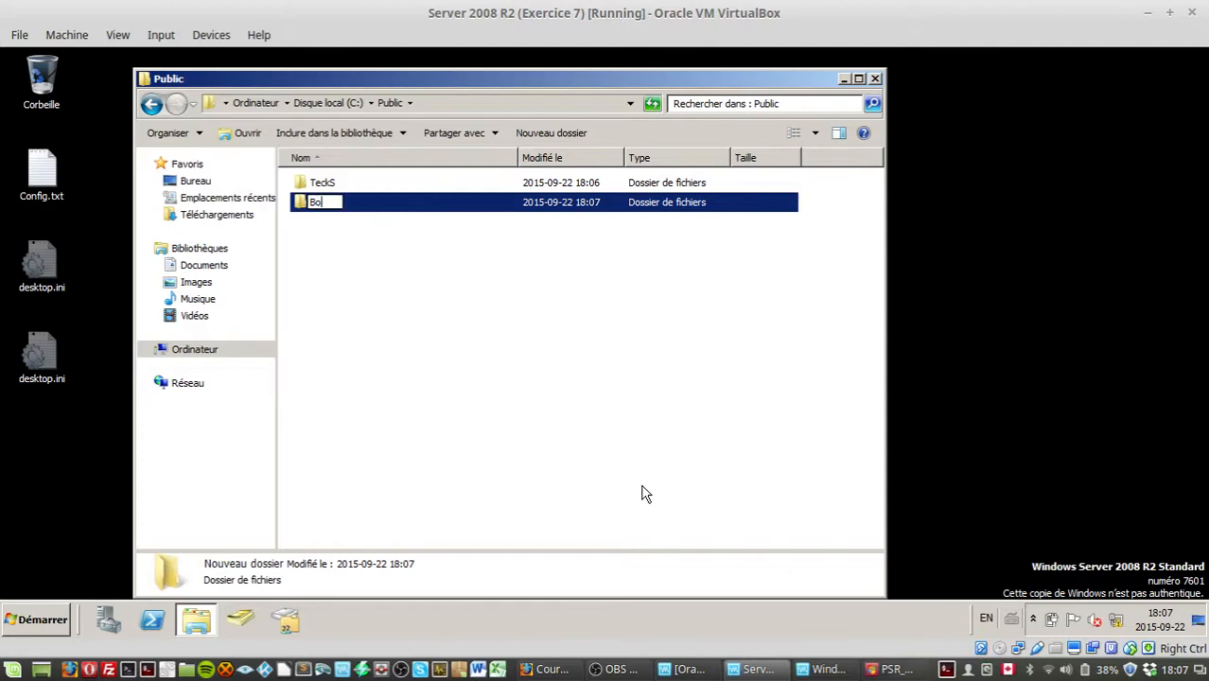
pyautogui.write('ubaP')
pyautogui.press('Return')
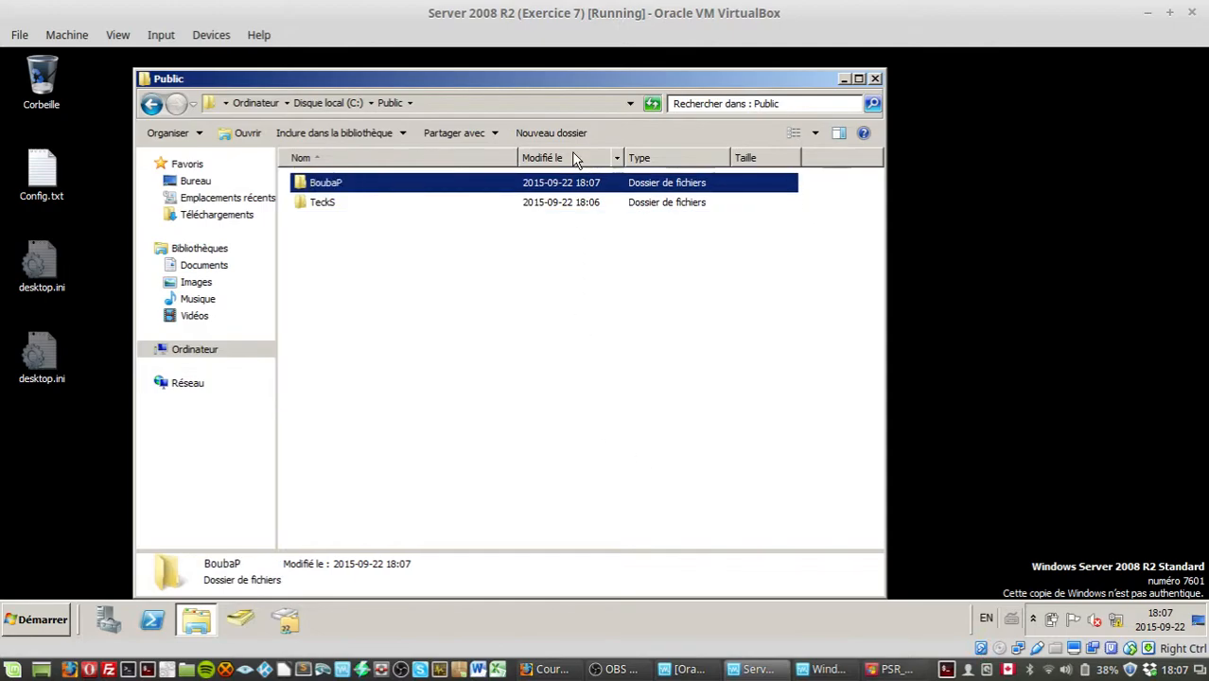
# Step: Share BoubaP through advanced sharing, granting Everyone both Change and Read share permissions
pyautogui.rightClick(593, 182)
pyautogui.click(696, 394)
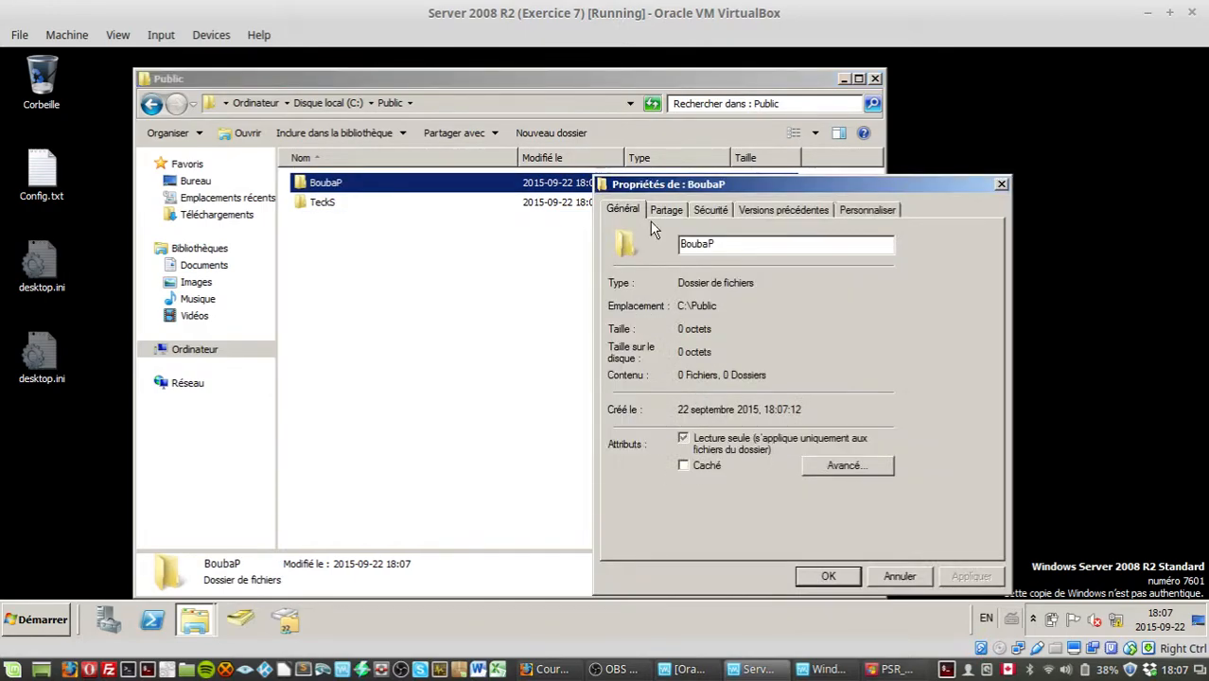
pyautogui.click(656, 212)
pyautogui.click(683, 424)
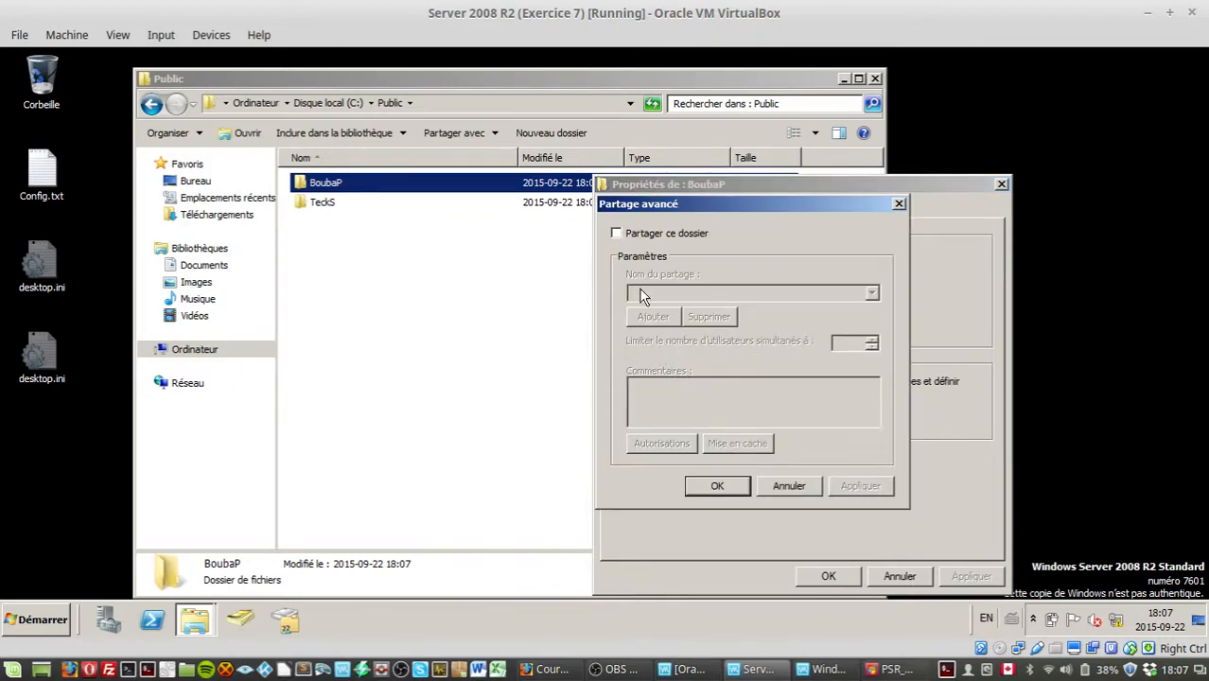
pyautogui.click(616, 232)
pyautogui.click(669, 440)
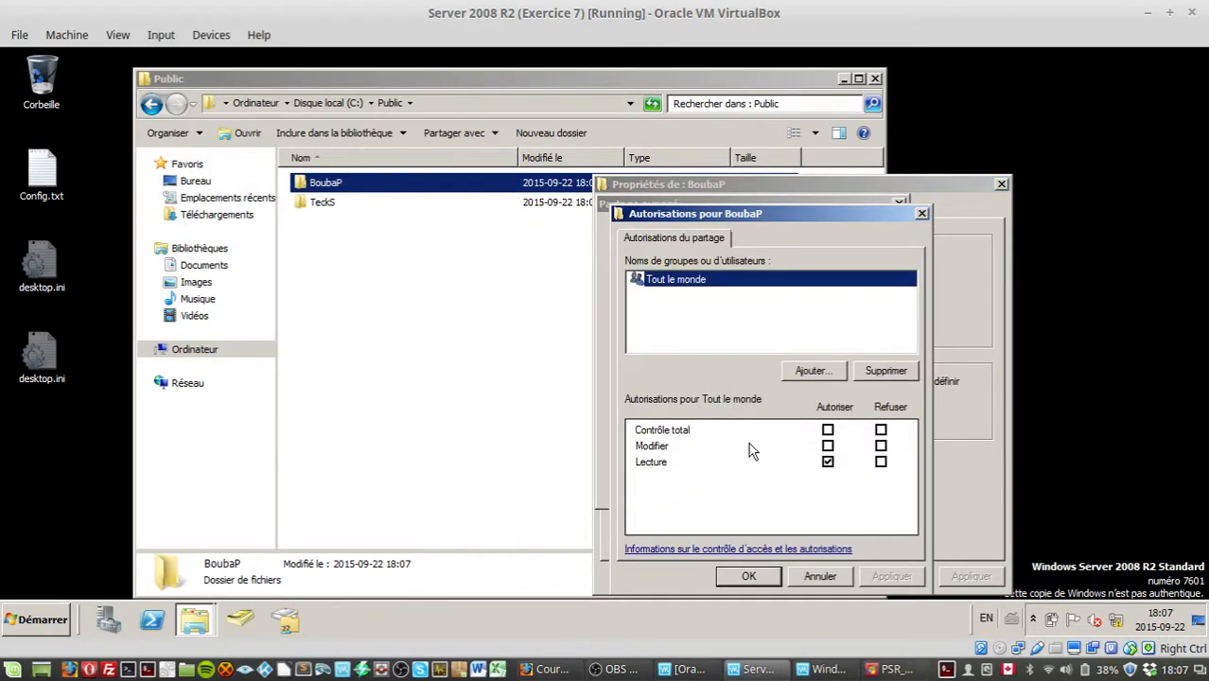
pyautogui.click(828, 446)
pyautogui.click(889, 568)
pyautogui.click(764, 574)
pyautogui.click(860, 487)
pyautogui.click(717, 486)
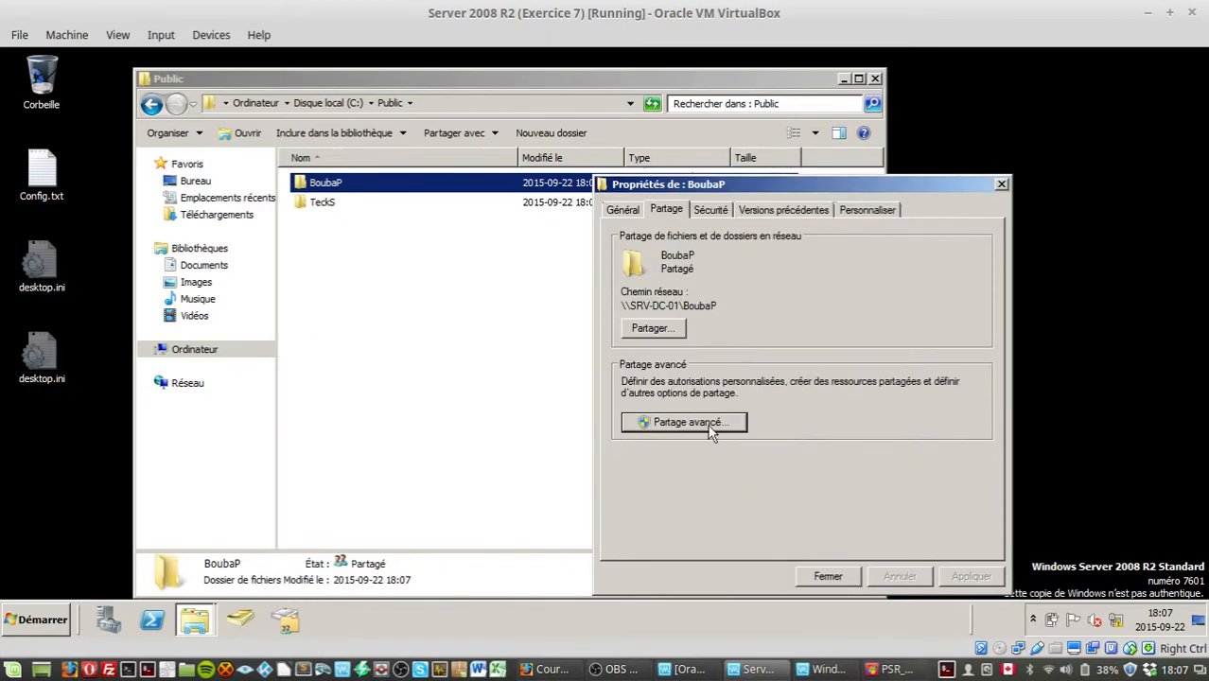
# Step: In BoubaP's advanced security settings, disable permission inheritance while copying the inherited entries as explicit permissions
pyautogui.click(710, 210)
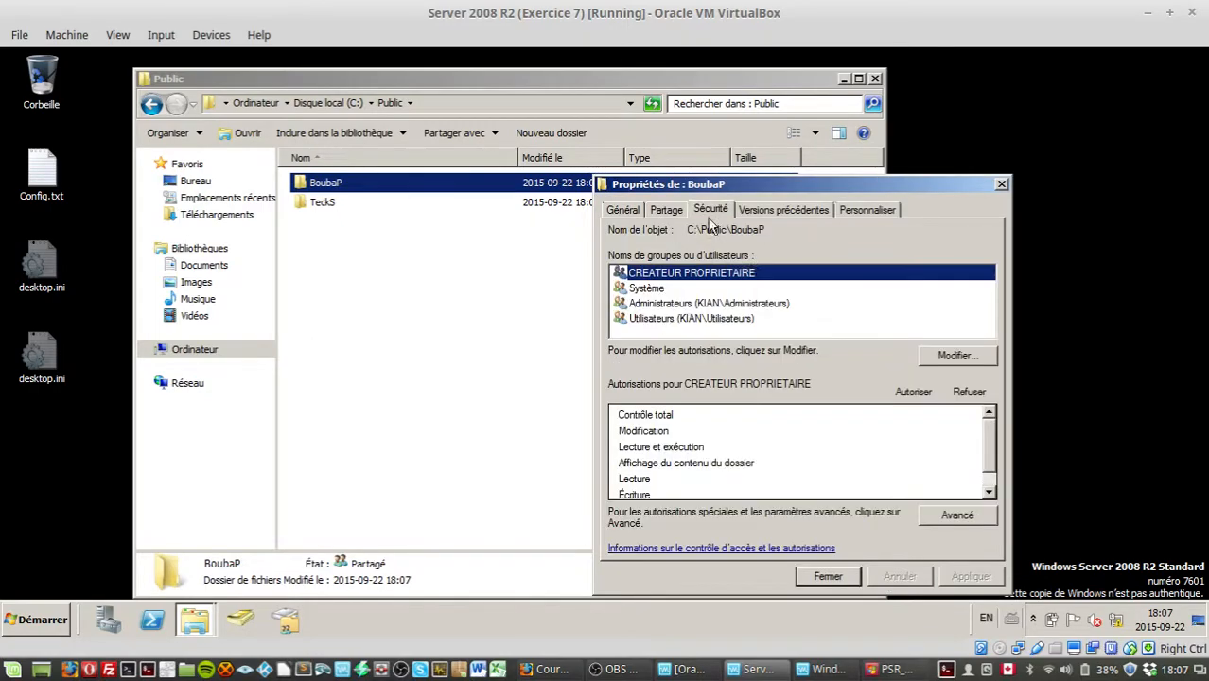
pyautogui.click(958, 515)
pyautogui.click(739, 486)
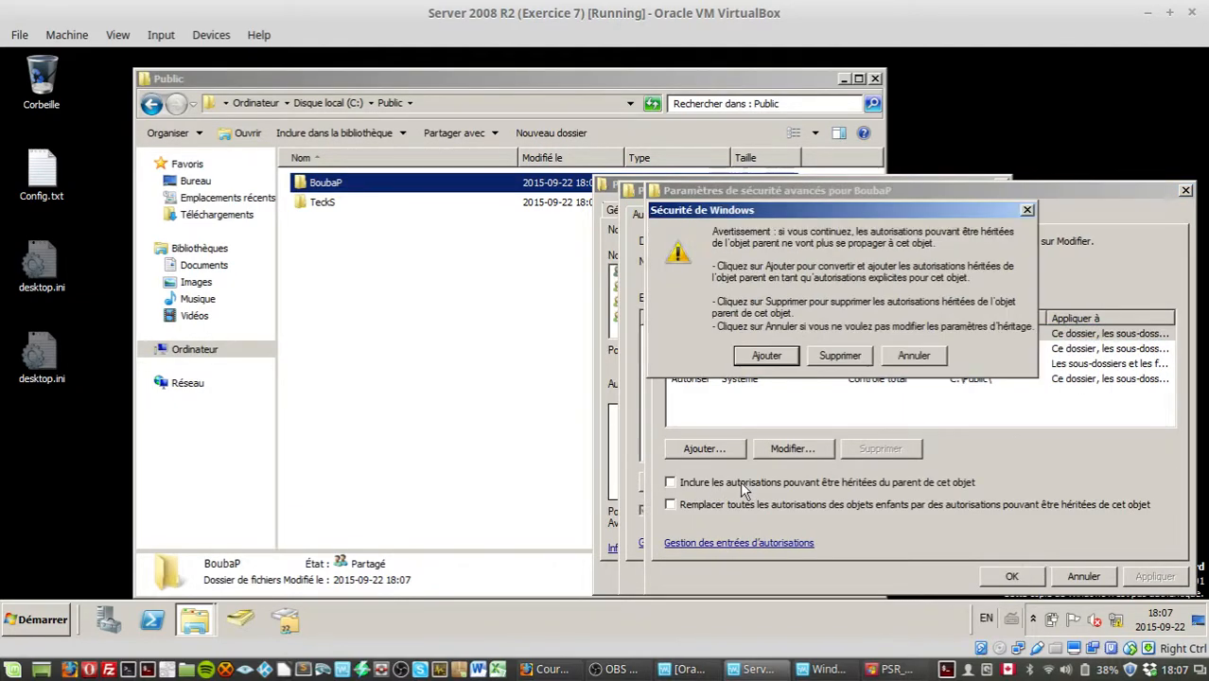
pyautogui.click(790, 352)
pyautogui.click(1155, 575)
pyautogui.click(1015, 576)
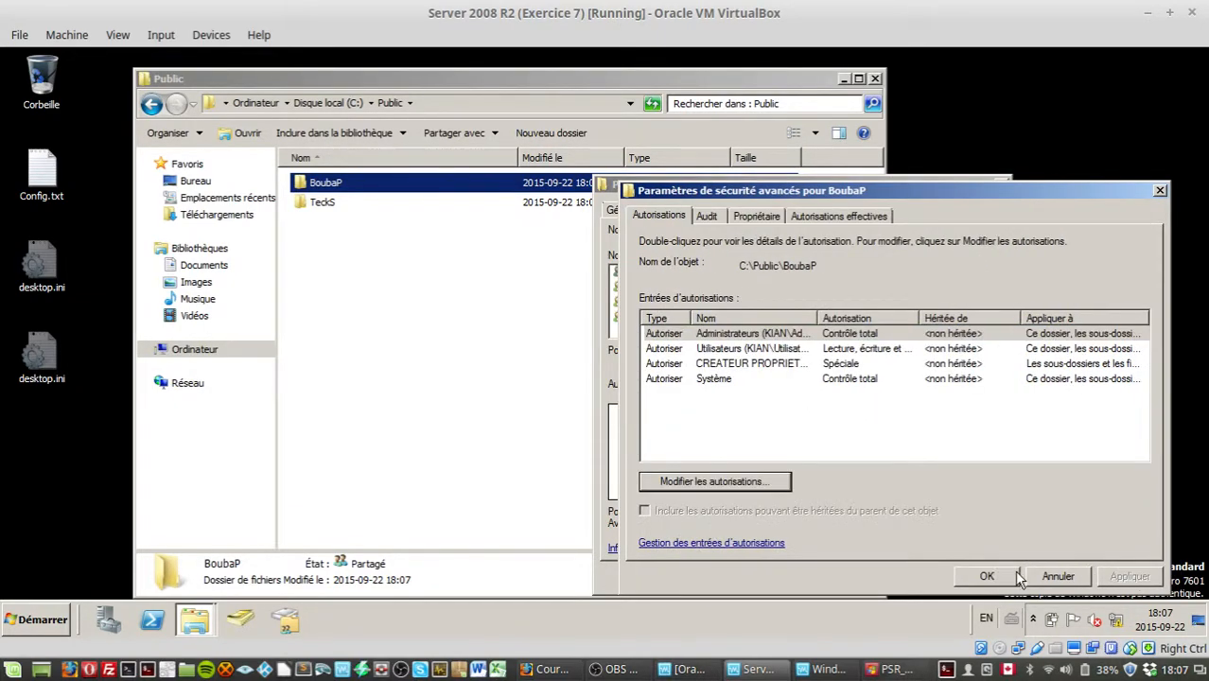
pyautogui.click(992, 573)
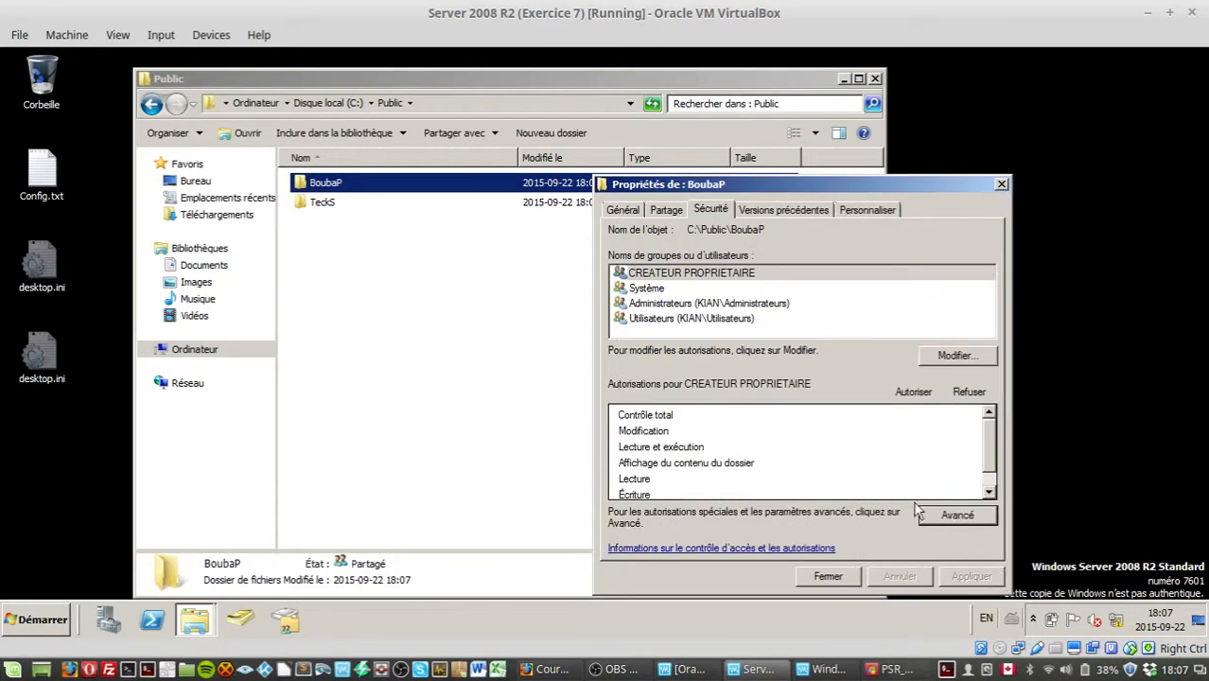
pyautogui.click(936, 365)
pyautogui.click(672, 348)
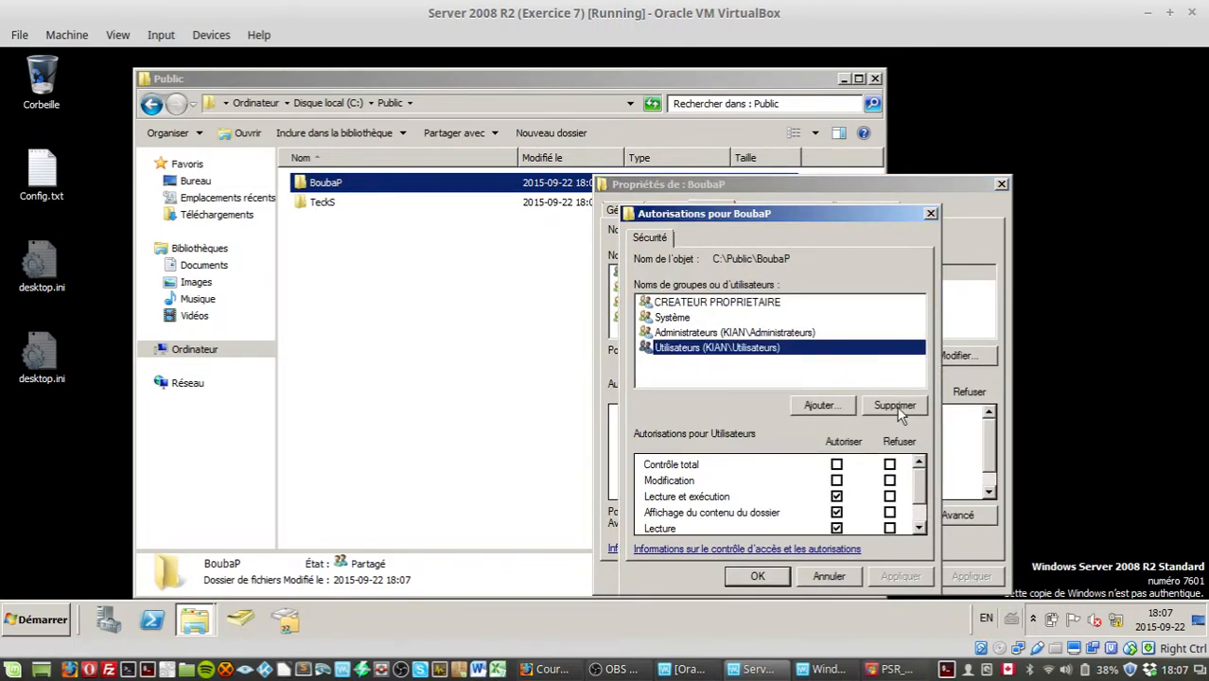
pyautogui.click(900, 414)
# Step: Add the BoubaP domain user account to BoubaP's NTFS permissions, checking the name in the directory
pyautogui.click(850, 407)
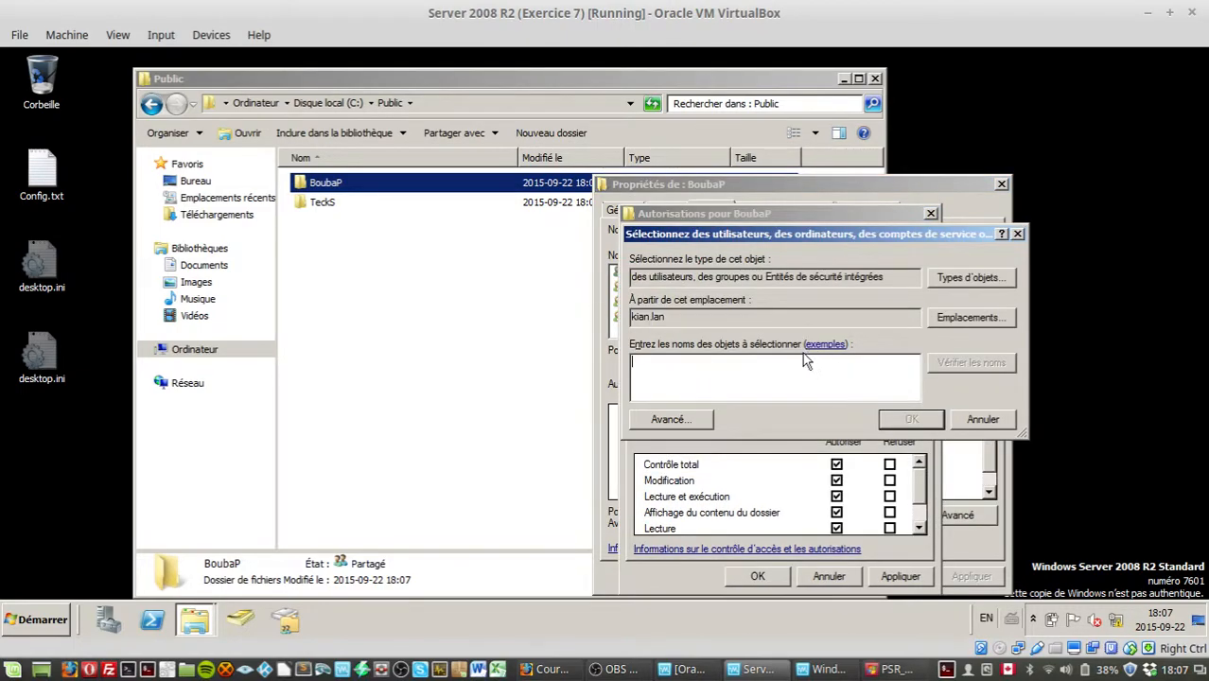
pyautogui.write('Bouba')
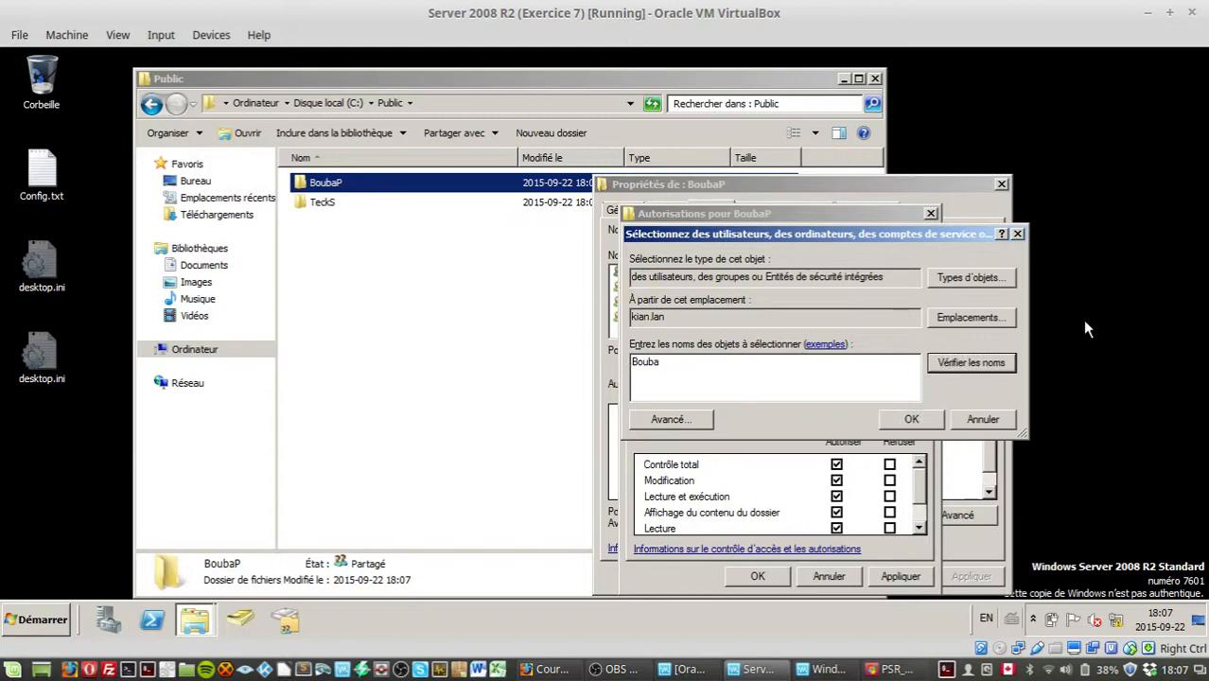
pyautogui.click(965, 365)
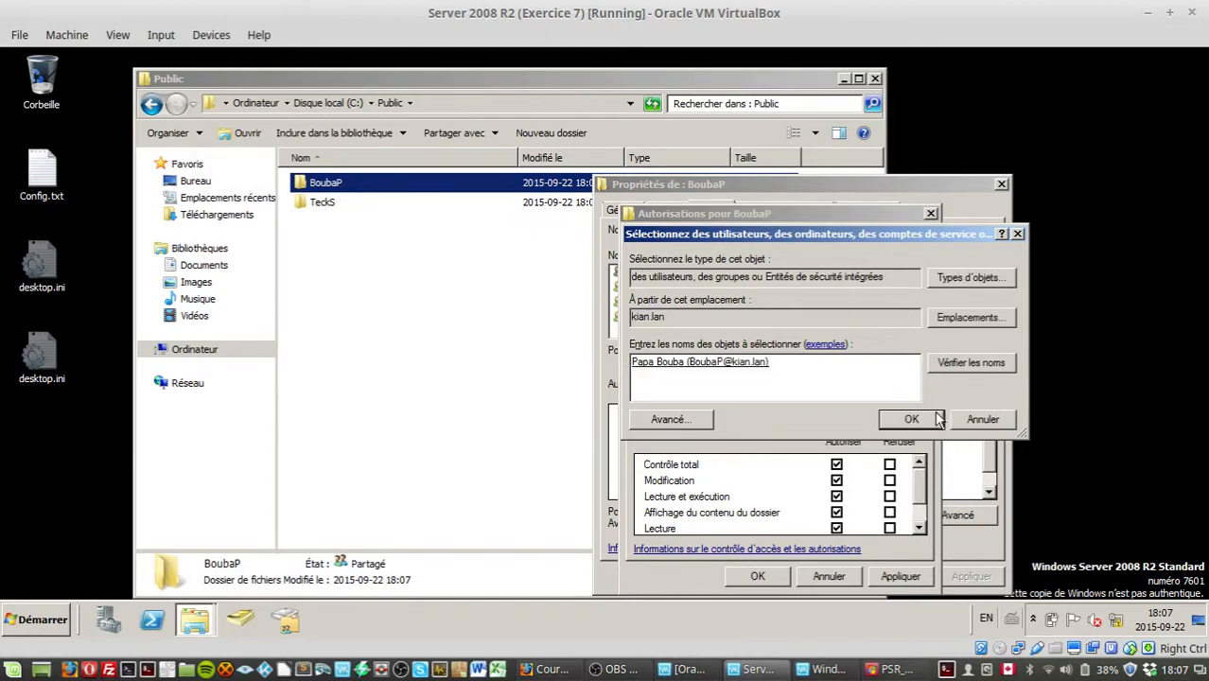
pyautogui.click(912, 419)
# Step: Allow Modify for the BoubaP user, apply, and close the folder properties
pyautogui.click(837, 481)
pyautogui.click(894, 576)
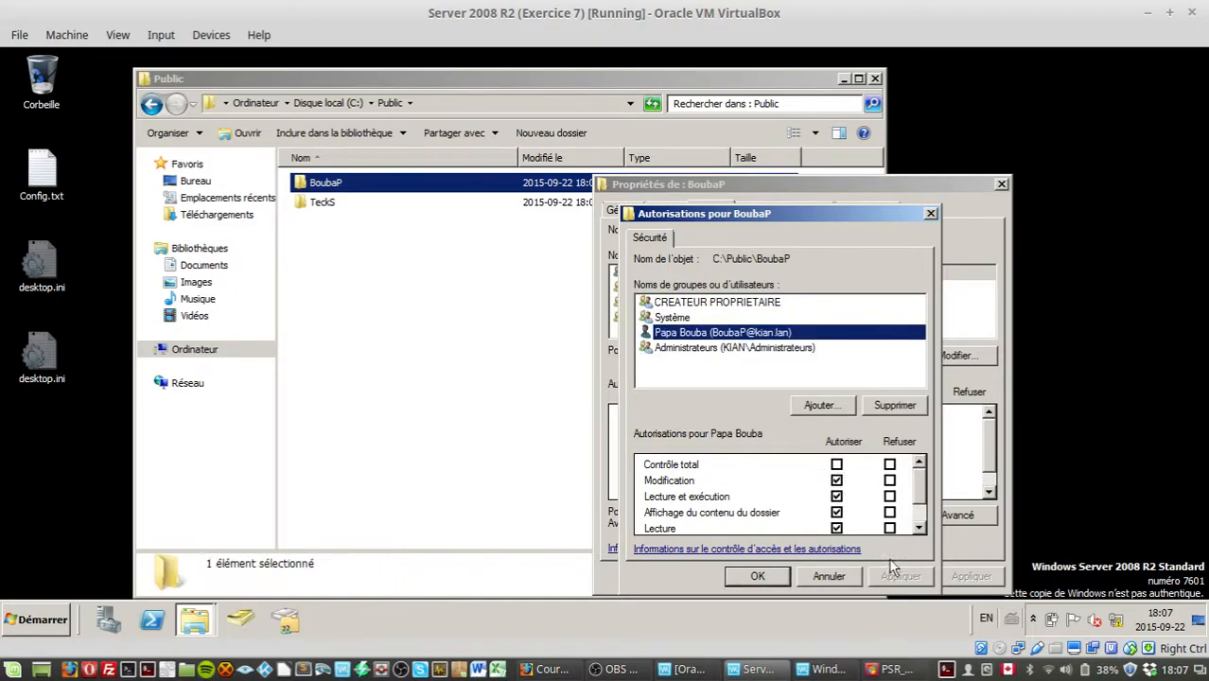
pyautogui.moveTo(927, 481); pyautogui.dragTo(918, 535)
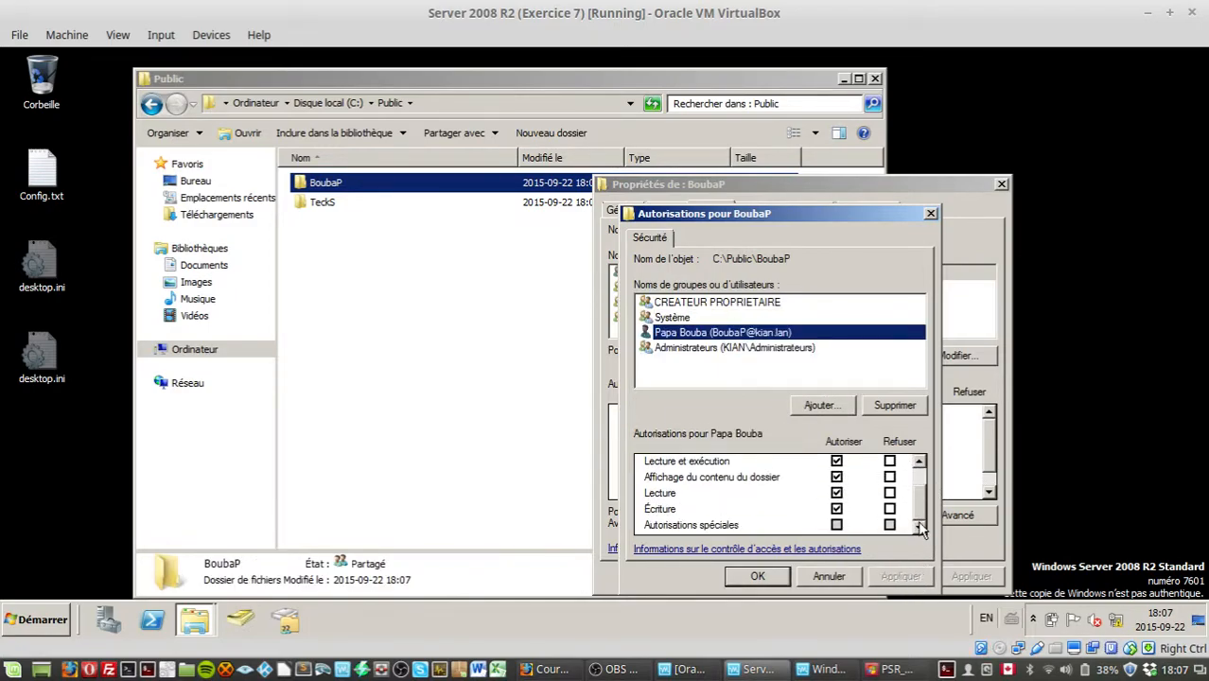
pyautogui.click(768, 577)
pyautogui.click(830, 576)
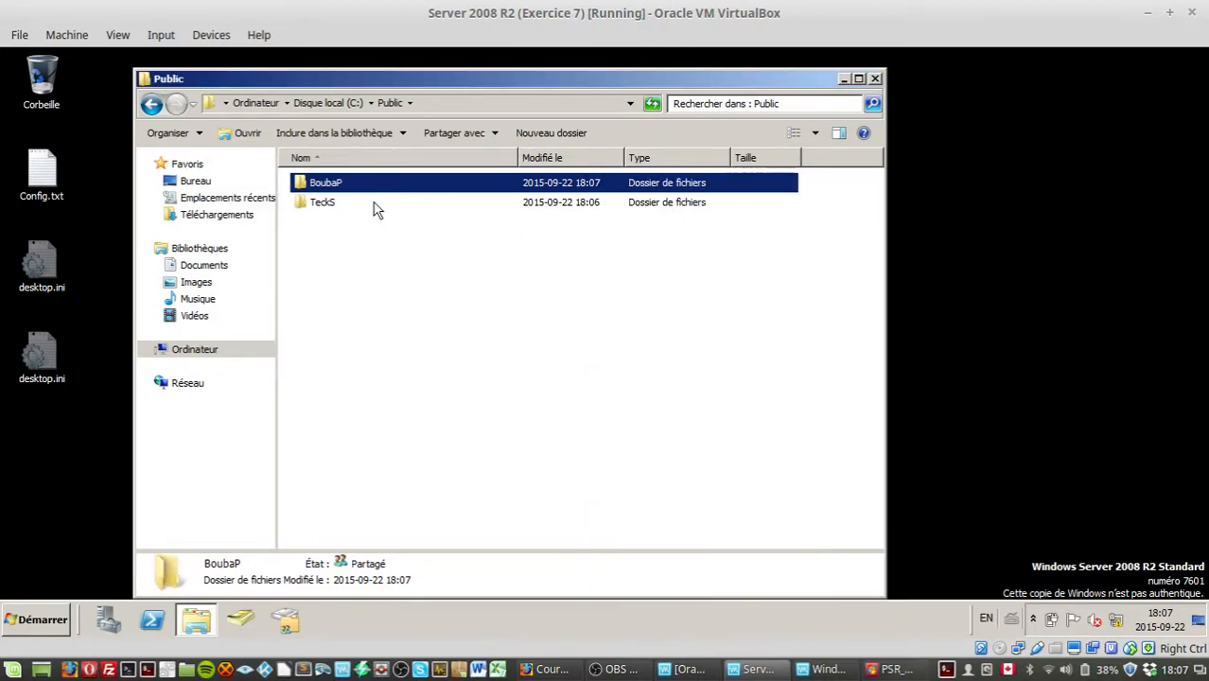
# Step: Remove the Write permission from the Users group in the Public folder's NTFS security permissions and apply
pyautogui.click(352, 200)
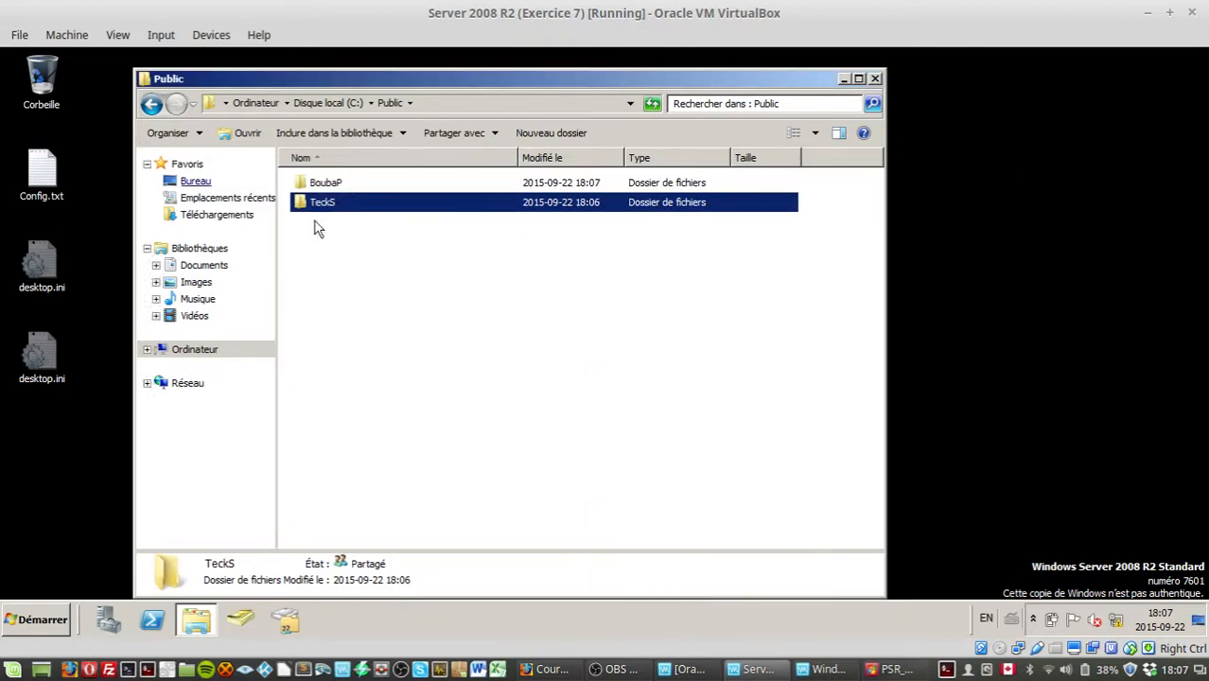
pyautogui.click(355, 278)
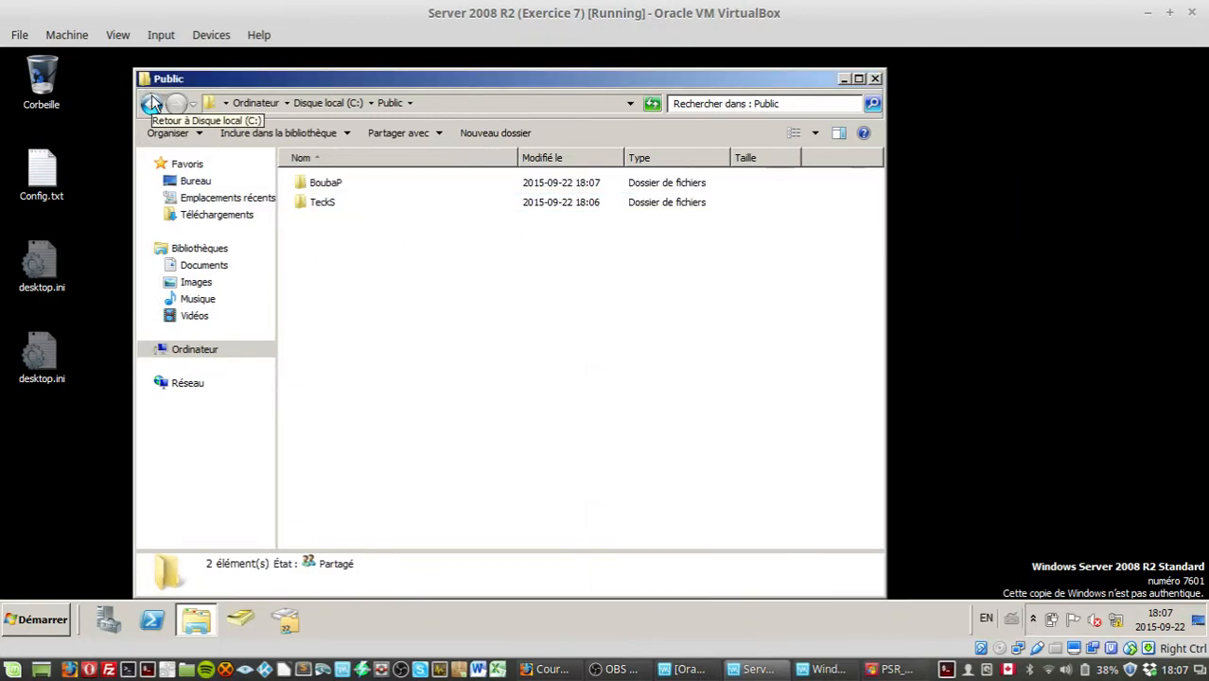
pyautogui.click(151, 104)
pyautogui.rightClick(324, 340)
pyautogui.click(378, 556)
pyautogui.click(445, 209)
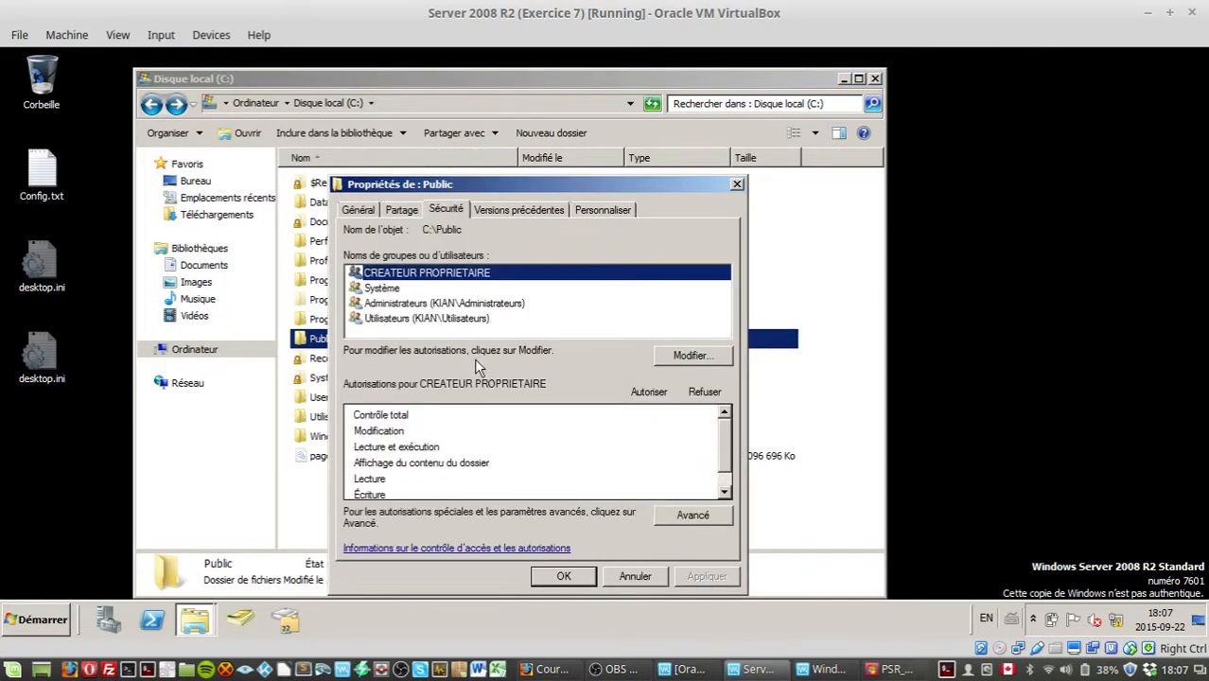
pyautogui.click(402, 319)
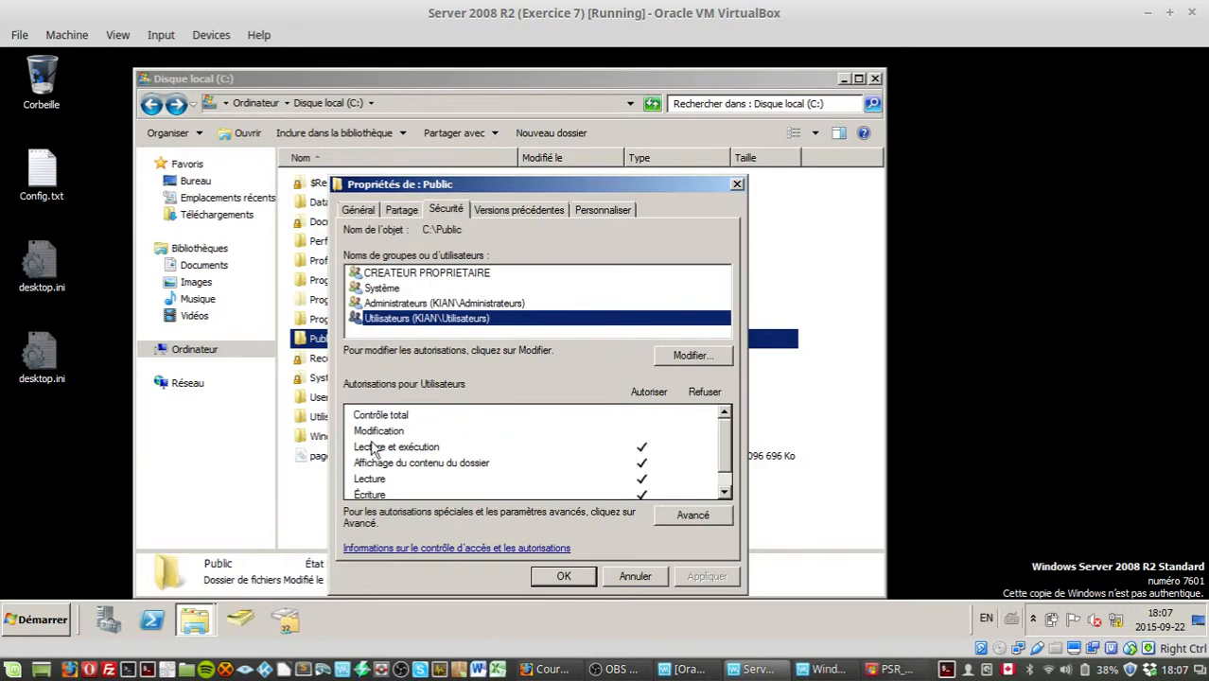
pyautogui.scroll(-1, 719, 453)
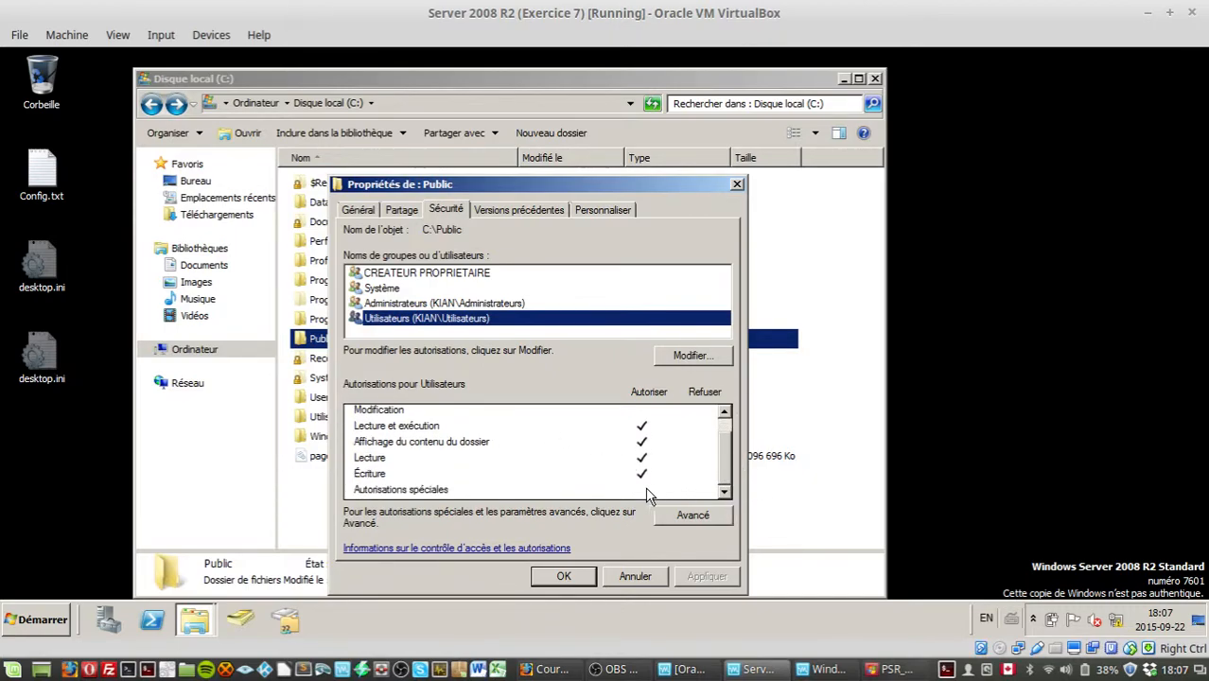
pyautogui.click(693, 355)
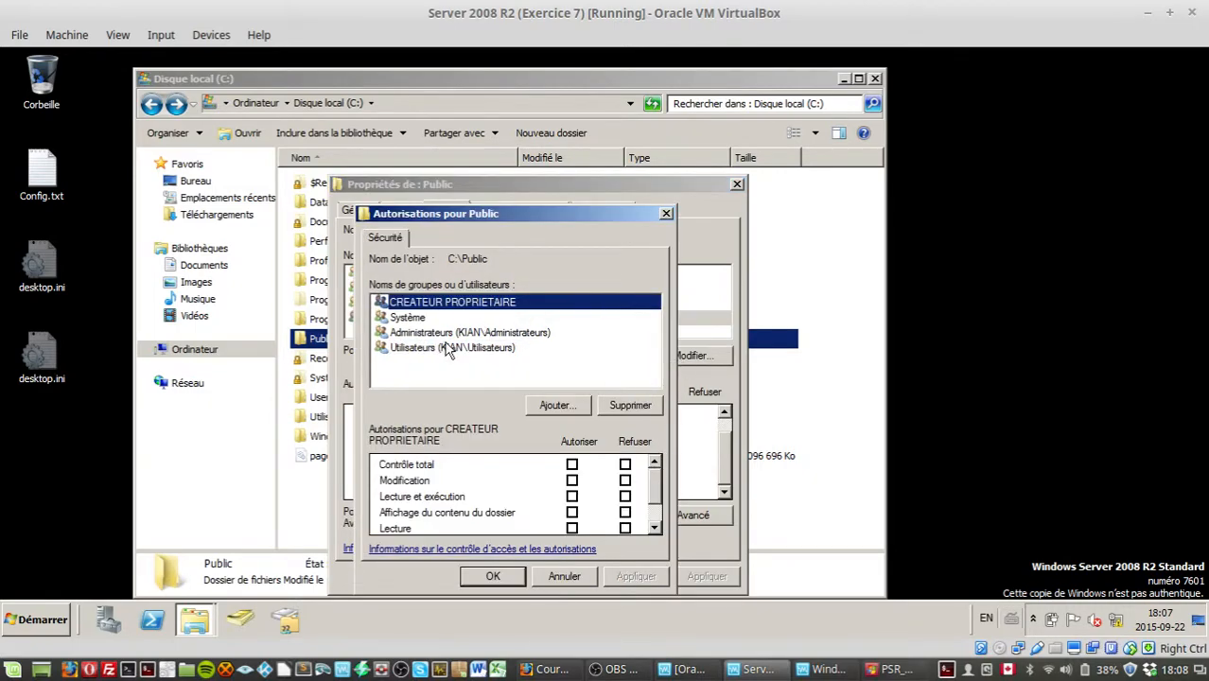
pyautogui.click(450, 348)
pyautogui.click(658, 506)
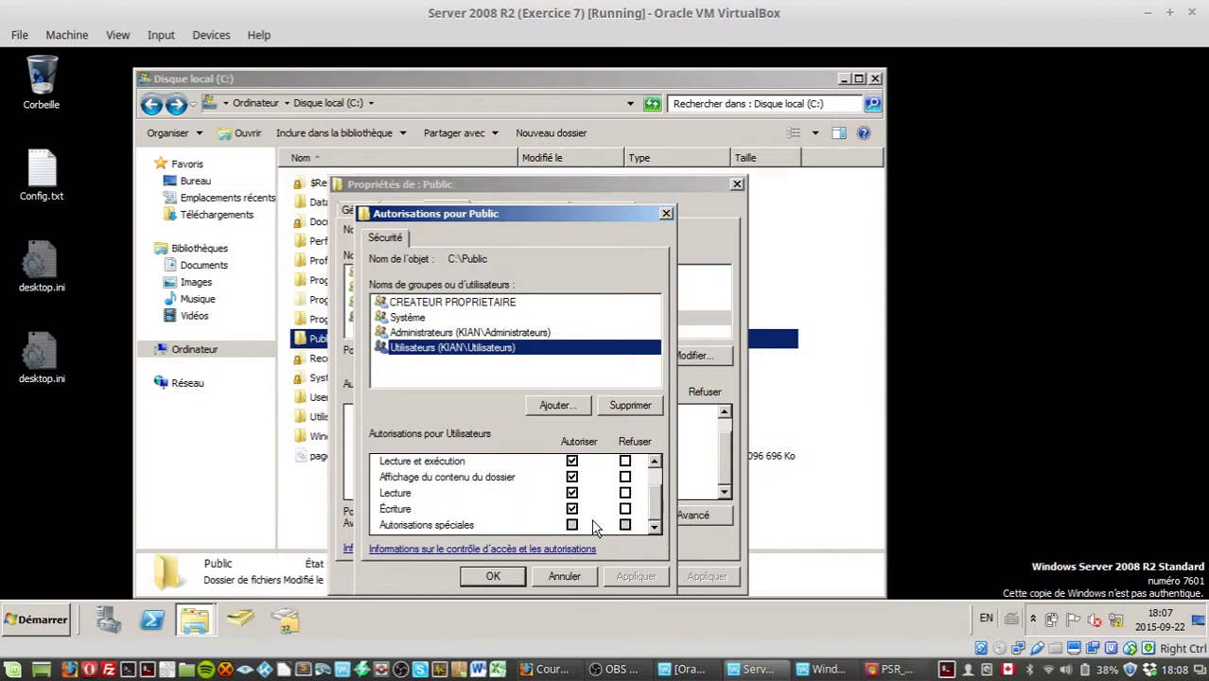
pyautogui.click(572, 510)
pyautogui.click(628, 579)
pyautogui.click(493, 575)
pyautogui.click(549, 579)
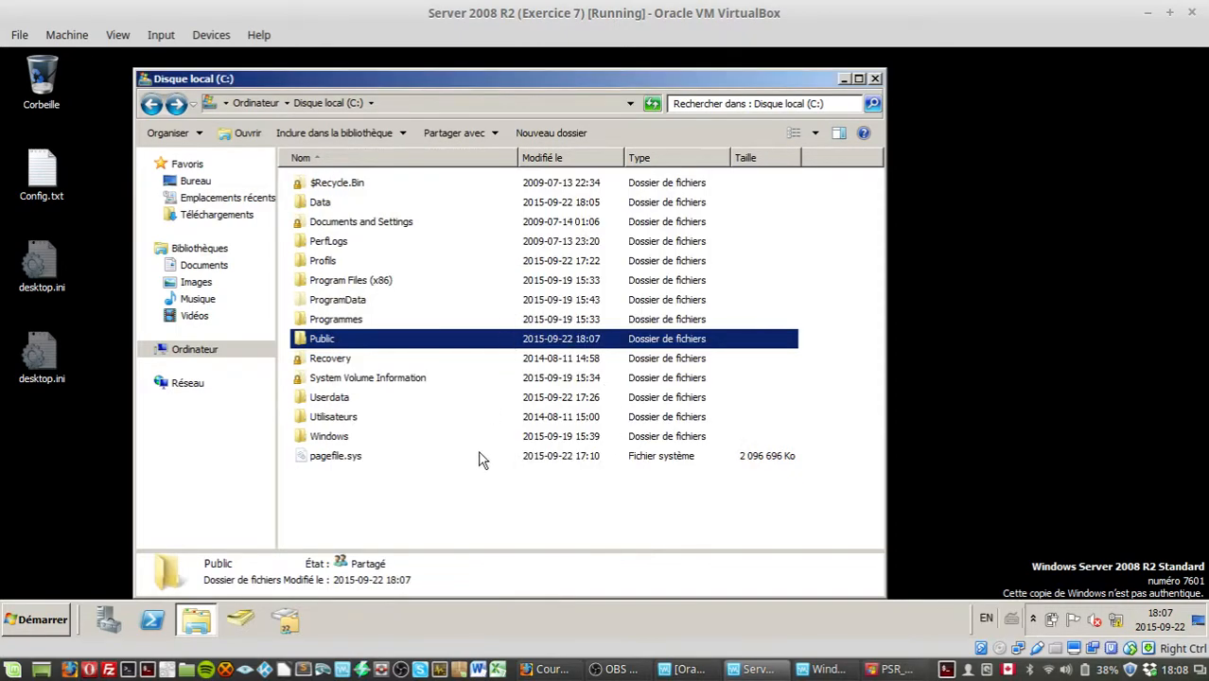
# Step: Browse into the BoubaP folder and back to the Public folder
pyautogui.click(478, 491)
pyautogui.doubleClick(317, 340)
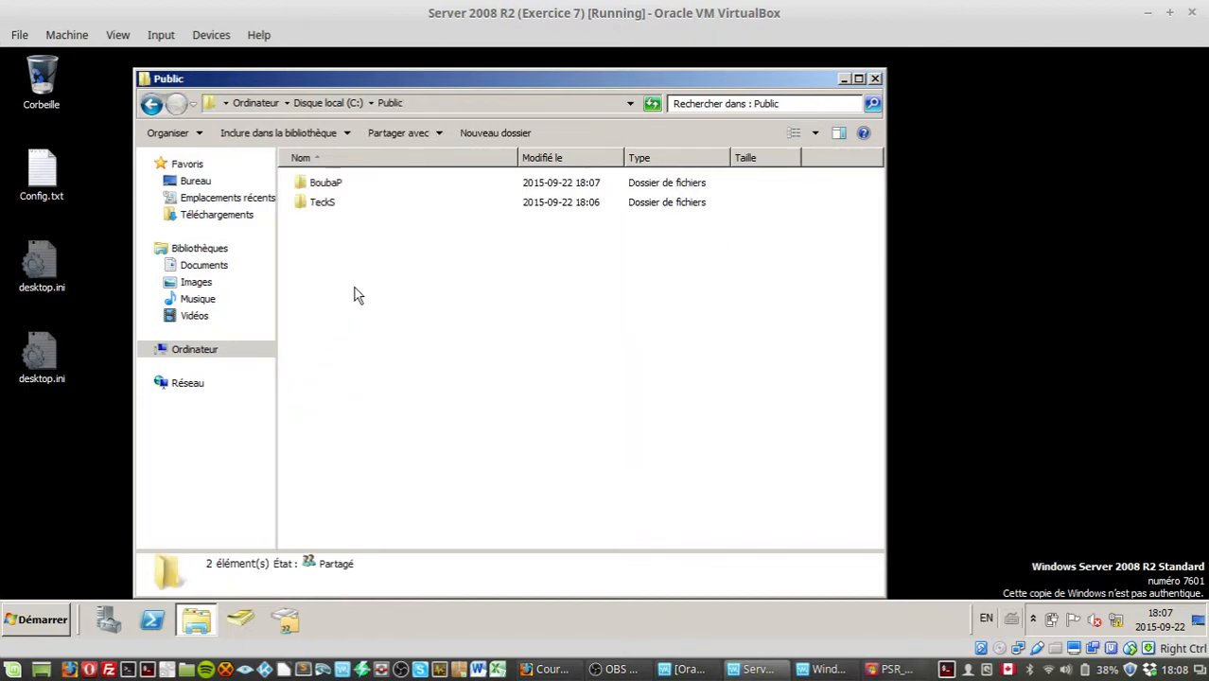
pyautogui.moveTo(401, 328); pyautogui.dragTo(343, 312)
pyautogui.moveTo(379, 288); pyautogui.dragTo(343, 106)
pyautogui.click(351, 180)
pyautogui.doubleClick(333, 185)
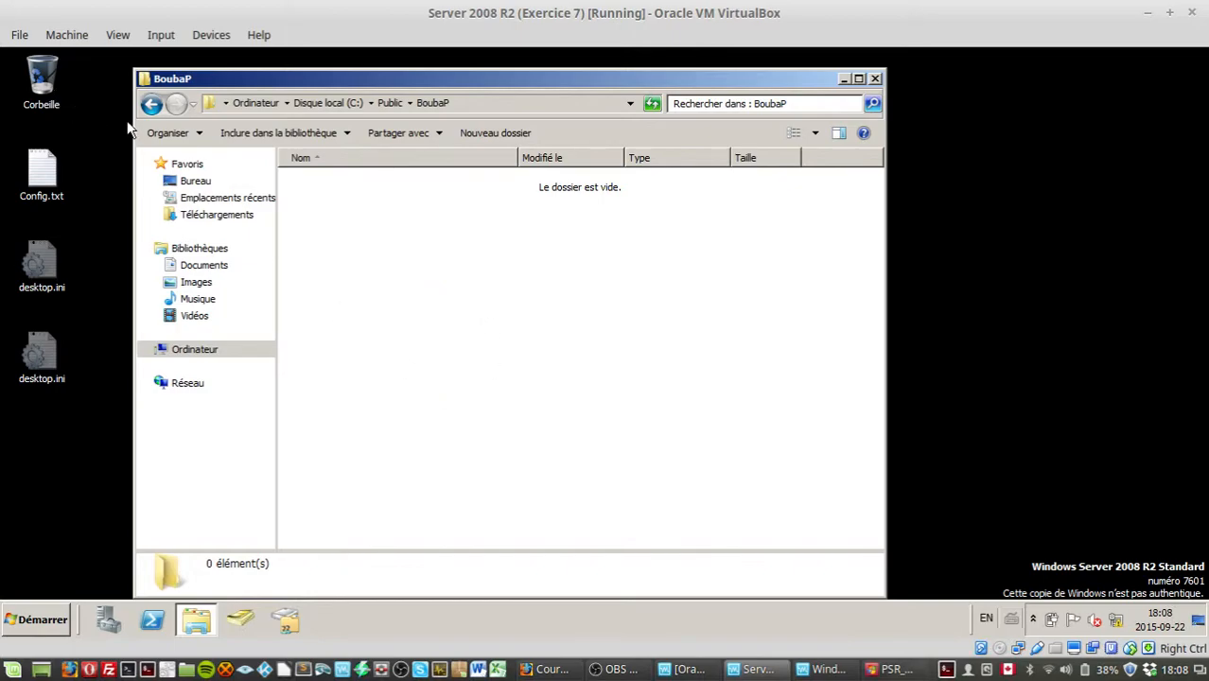
pyautogui.click(152, 106)
pyautogui.moveTo(477, 471); pyautogui.dragTo(480, 444)
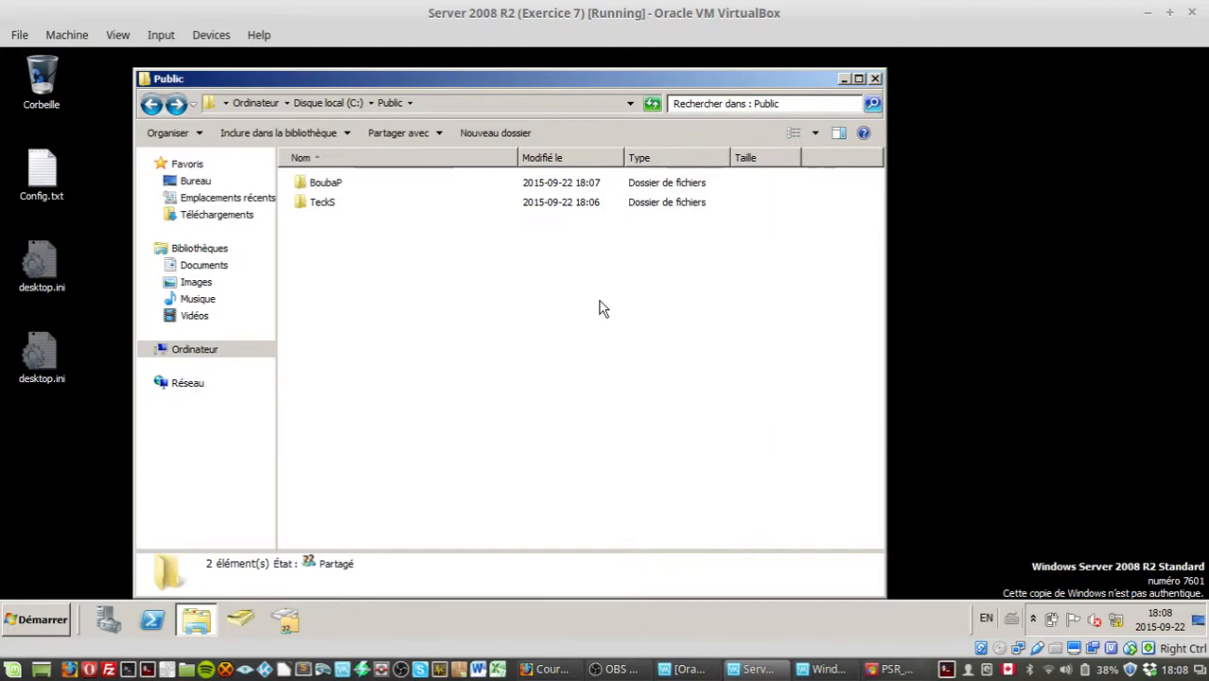
# Step: Create a new folder named Admin inside Public
pyautogui.rightClick(561, 313)
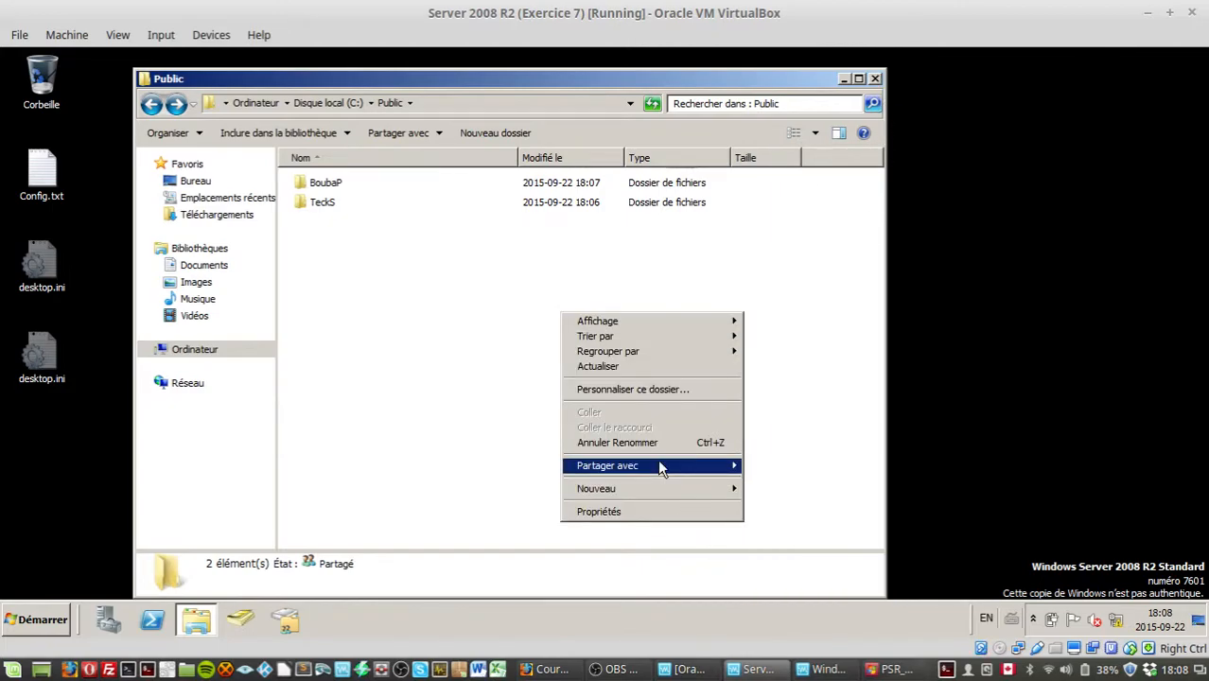
pyautogui.moveTo(686, 493)
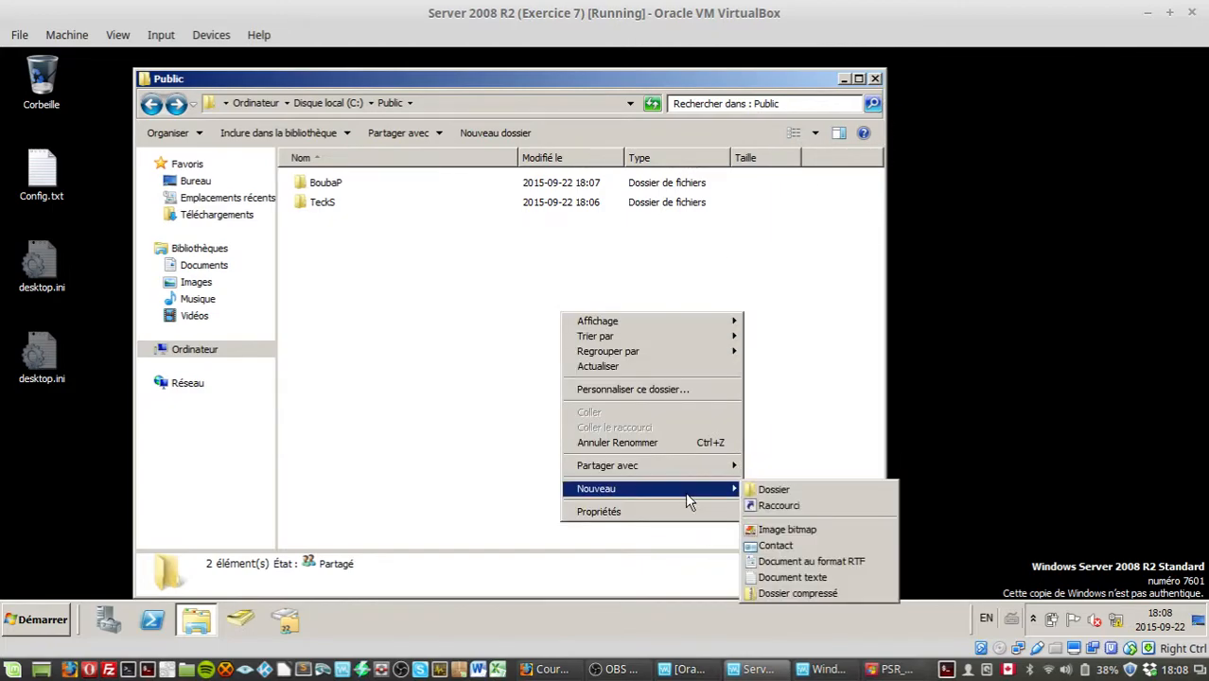
pyautogui.click(815, 492)
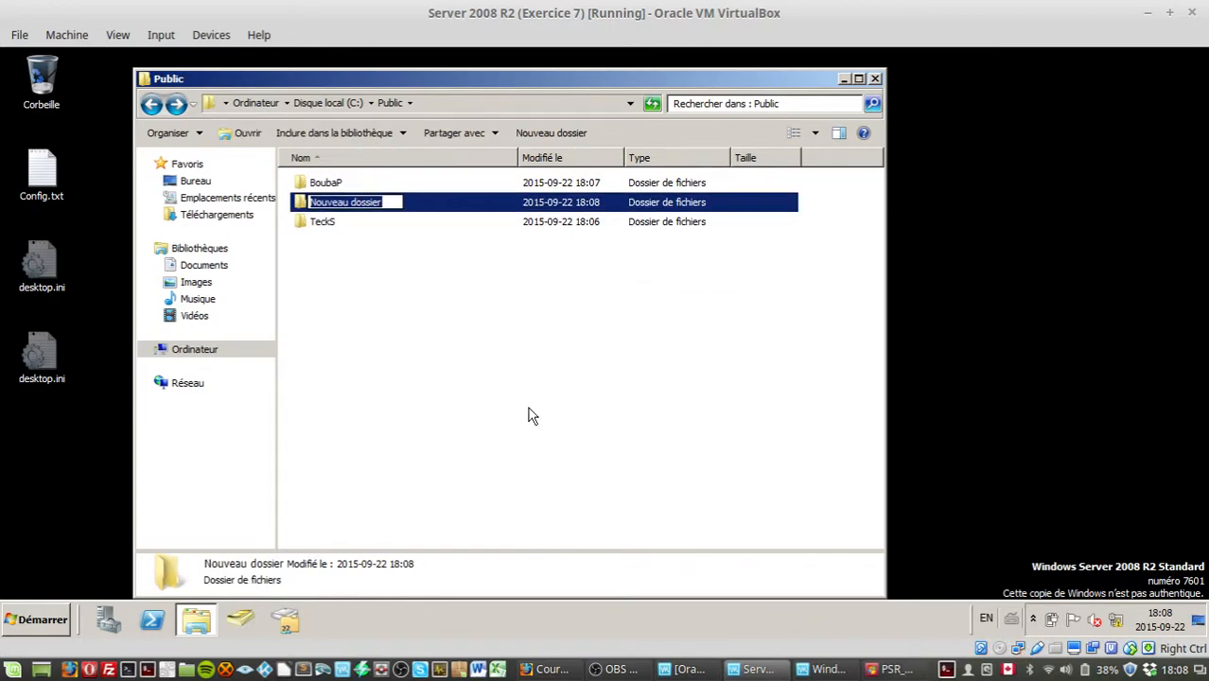
pyautogui.write('Admin')
pyautogui.press('Return')
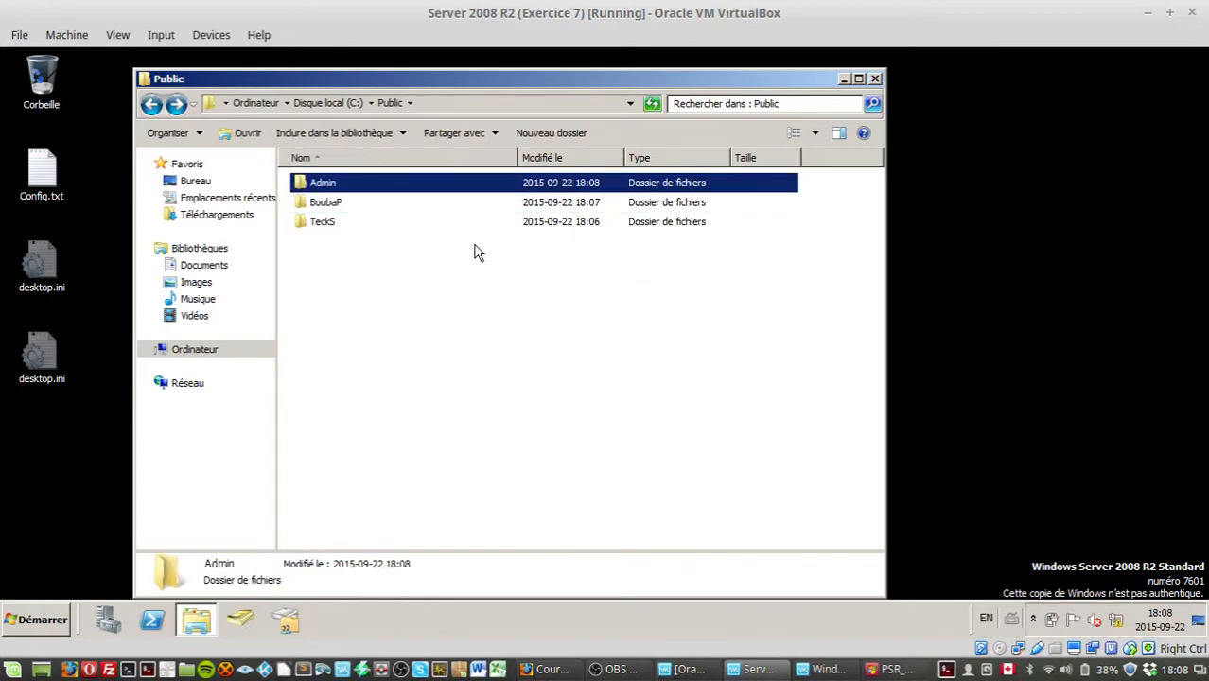
# Step: Try to share the Admin folder as the hidden share Admin$ through advanced sharing
pyautogui.rightClick(359, 191)
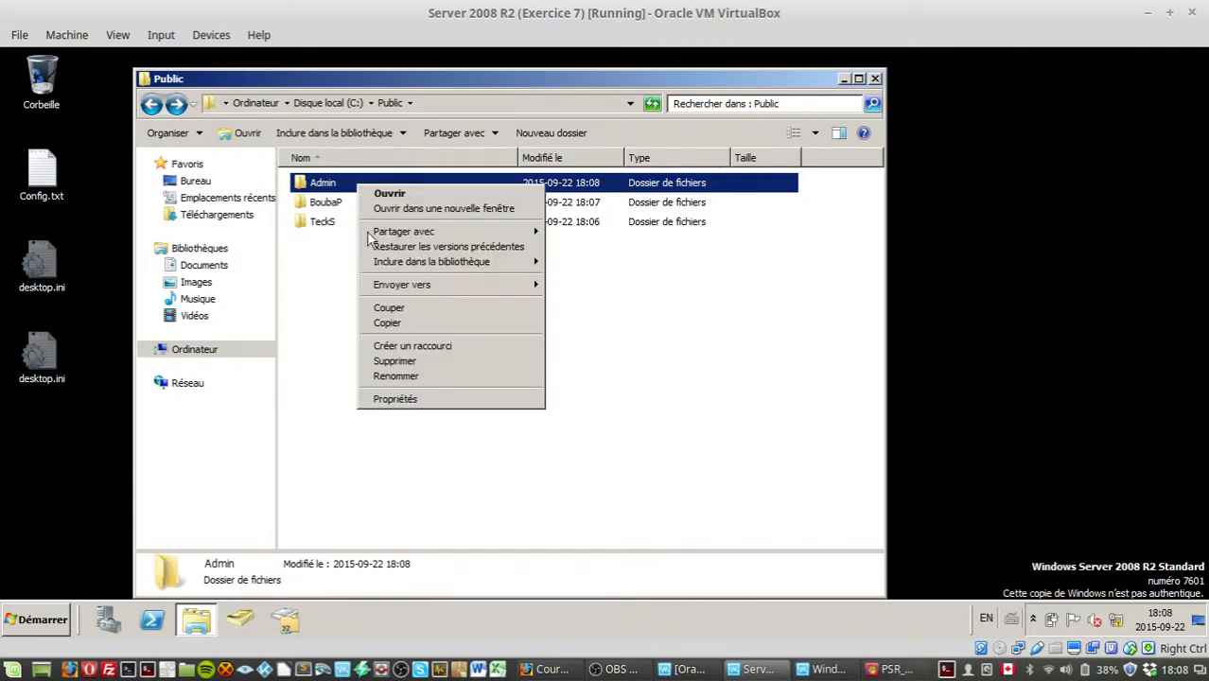
pyautogui.click(391, 399)
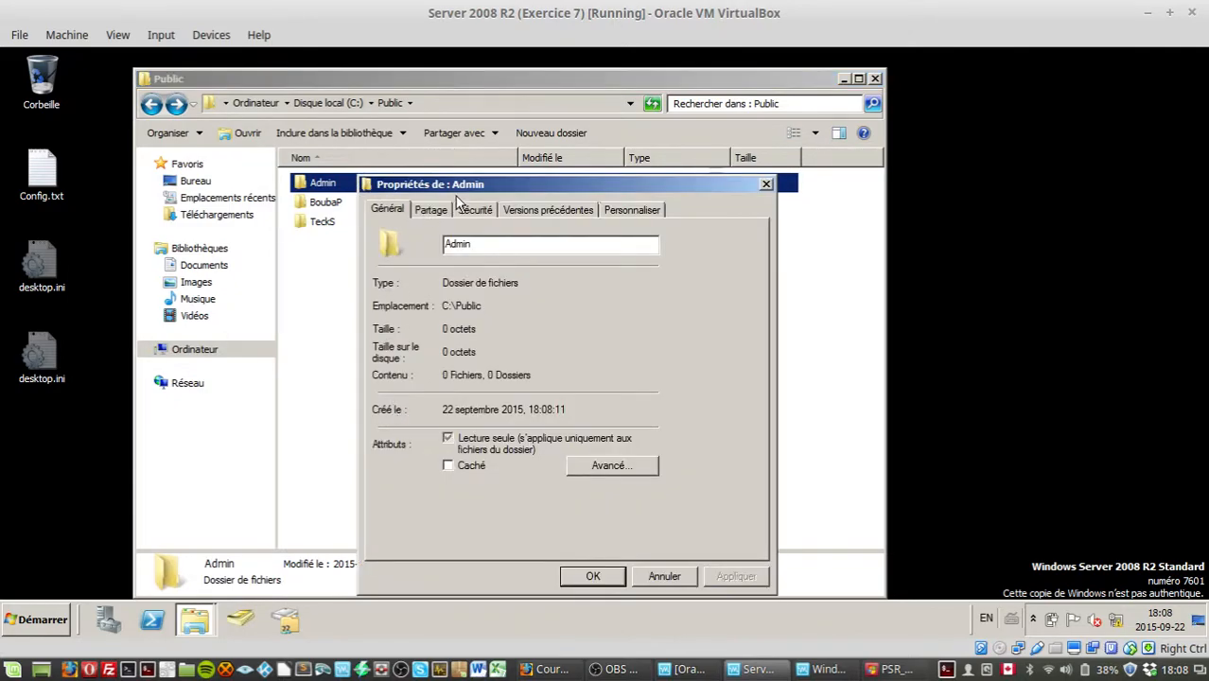
pyautogui.moveTo(456, 187); pyautogui.dragTo(511, 139)
pyautogui.click(484, 156)
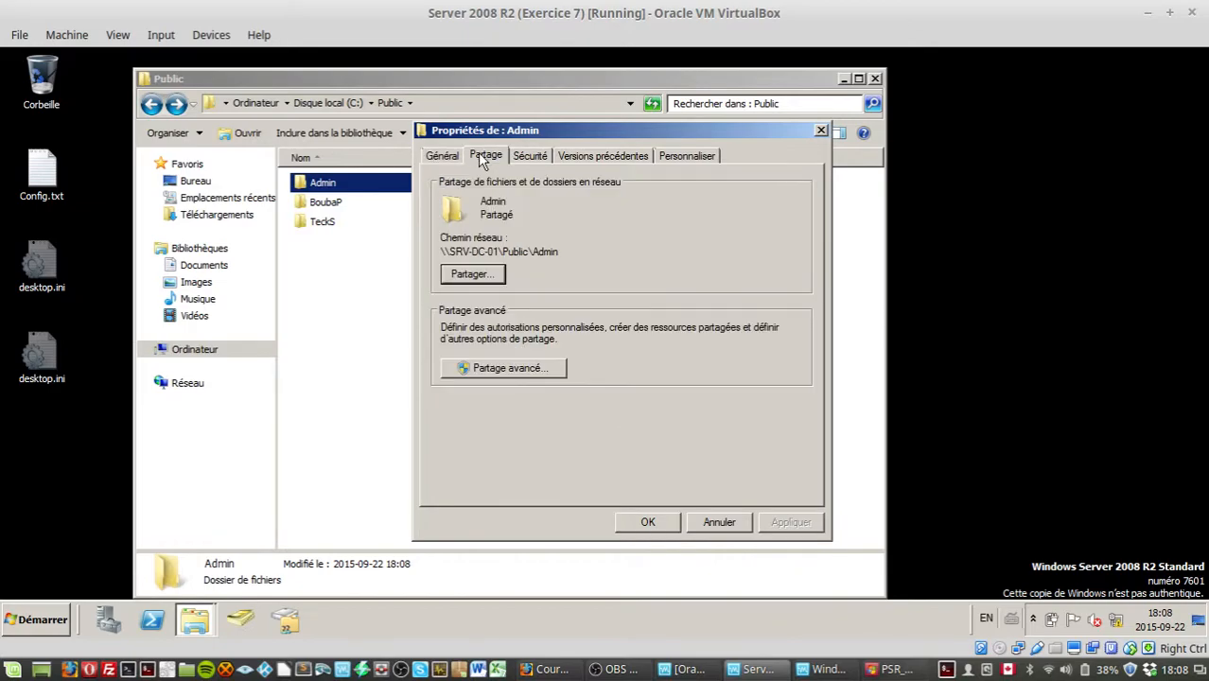
pyautogui.click(503, 369)
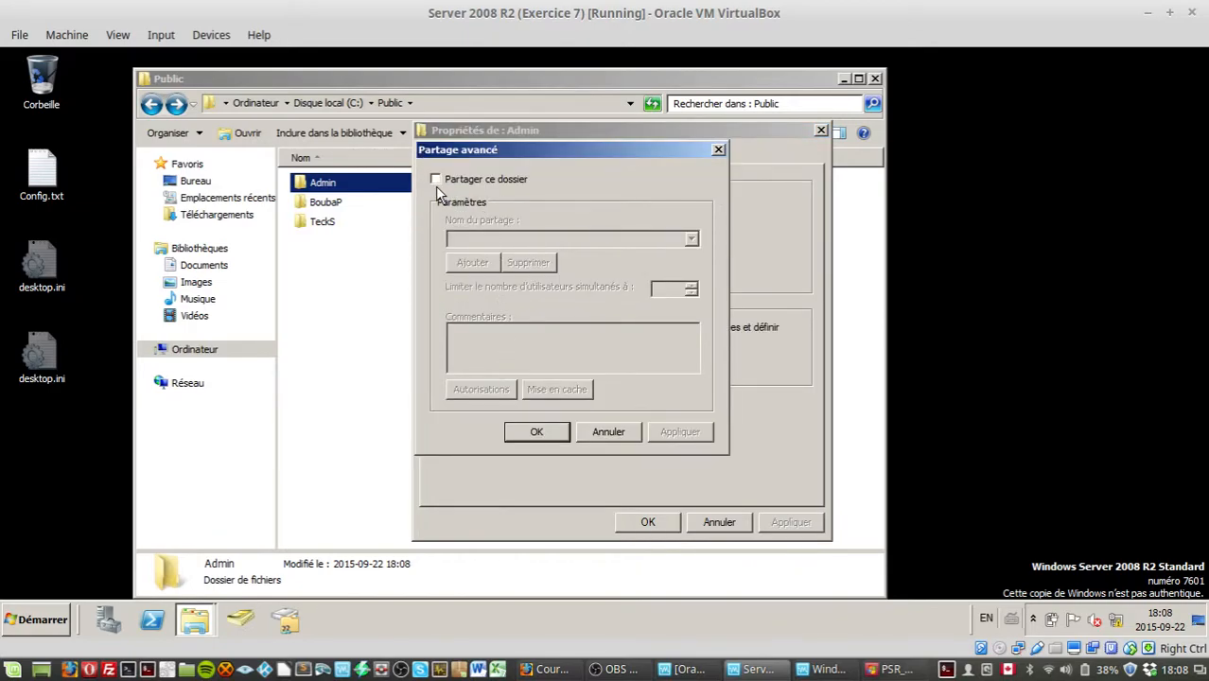
pyautogui.click(435, 178)
pyautogui.click(501, 388)
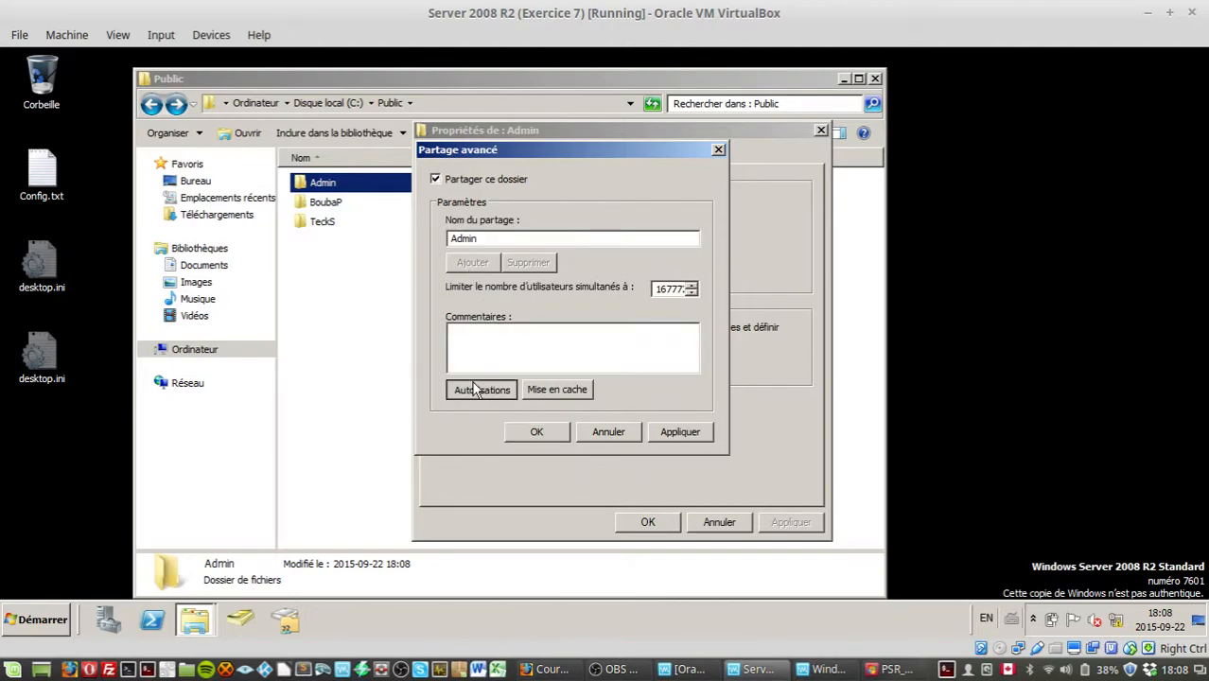
pyautogui.click(647, 396)
pyautogui.click(710, 527)
pyautogui.click(579, 530)
pyautogui.click(480, 238)
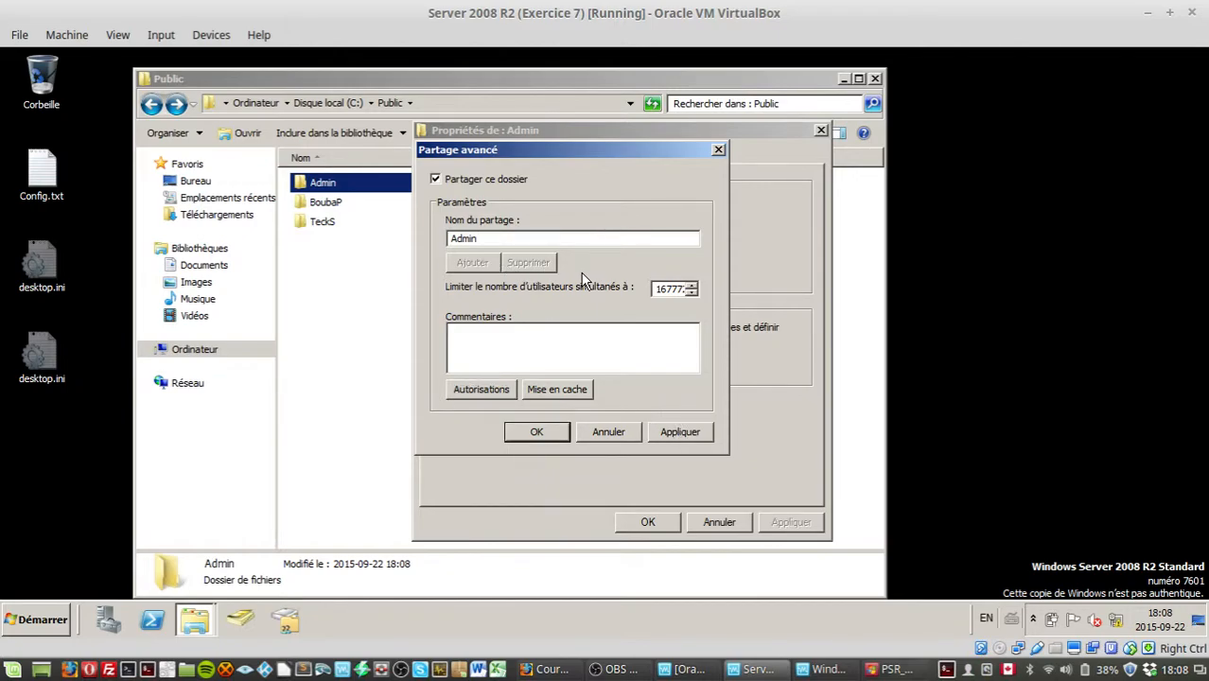
pyautogui.moveTo(492, 151); pyautogui.dragTo(733, 193)
pyautogui.moveTo(725, 285); pyautogui.dragTo(703, 276)
pyautogui.click(917, 476)
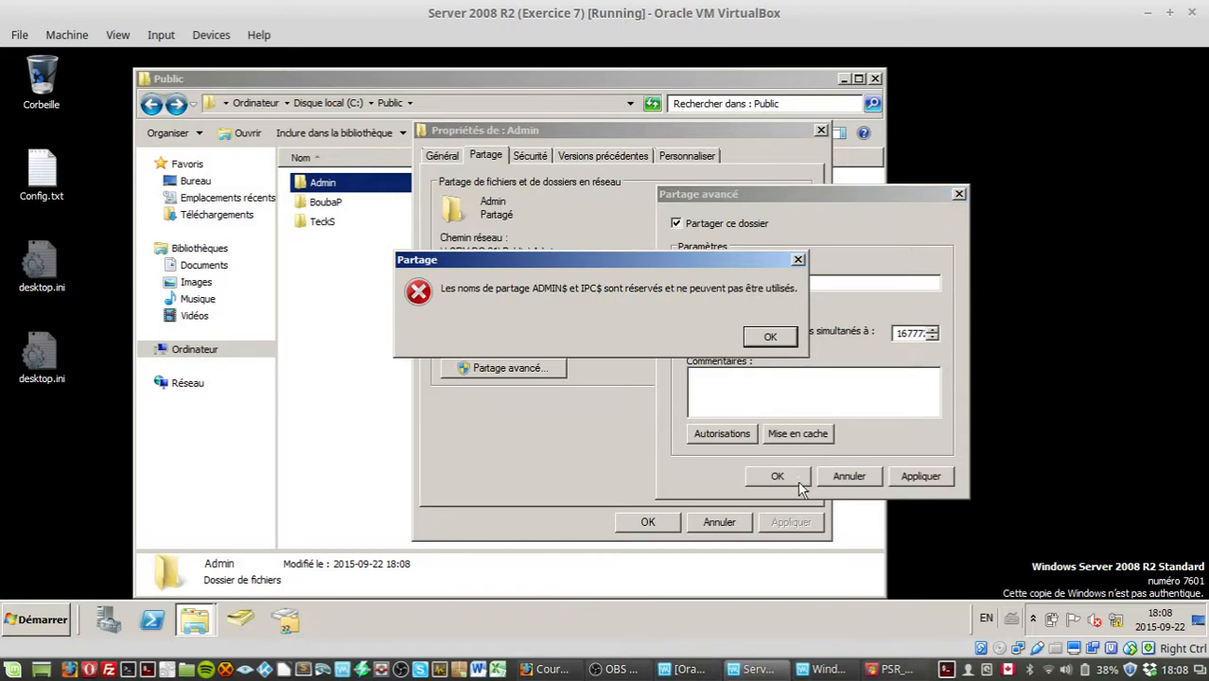
pyautogui.click(770, 341)
pyautogui.click(771, 343)
pyautogui.click(697, 282)
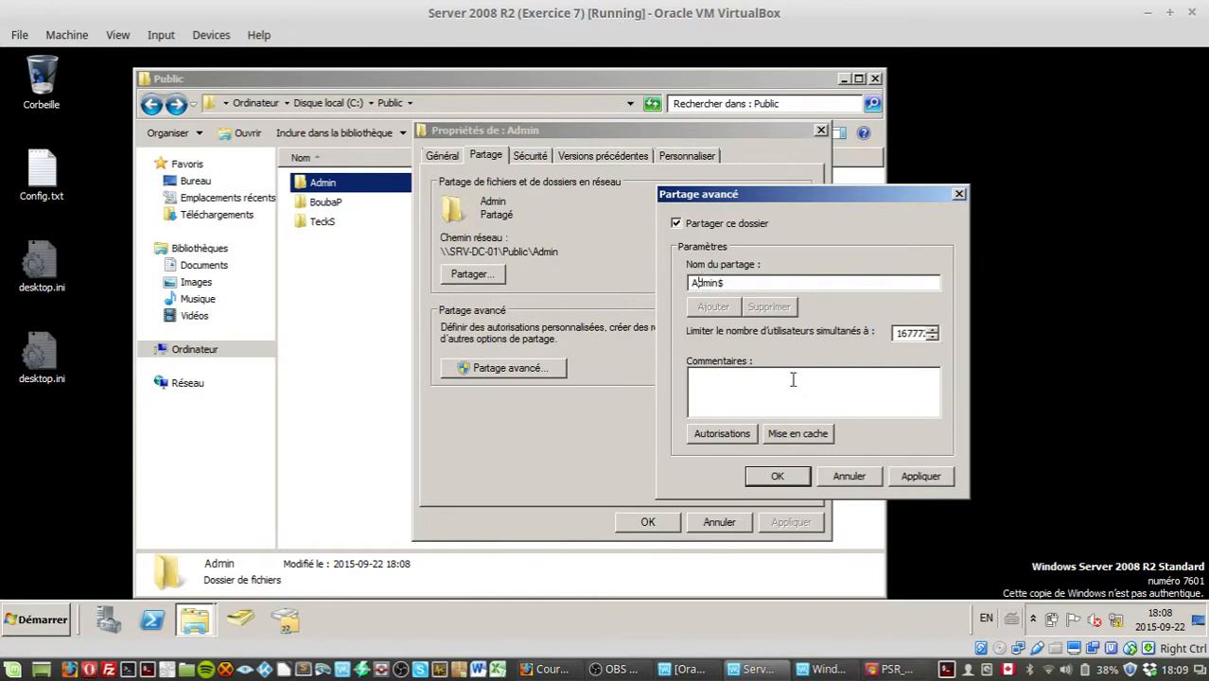
pyautogui.click(845, 478)
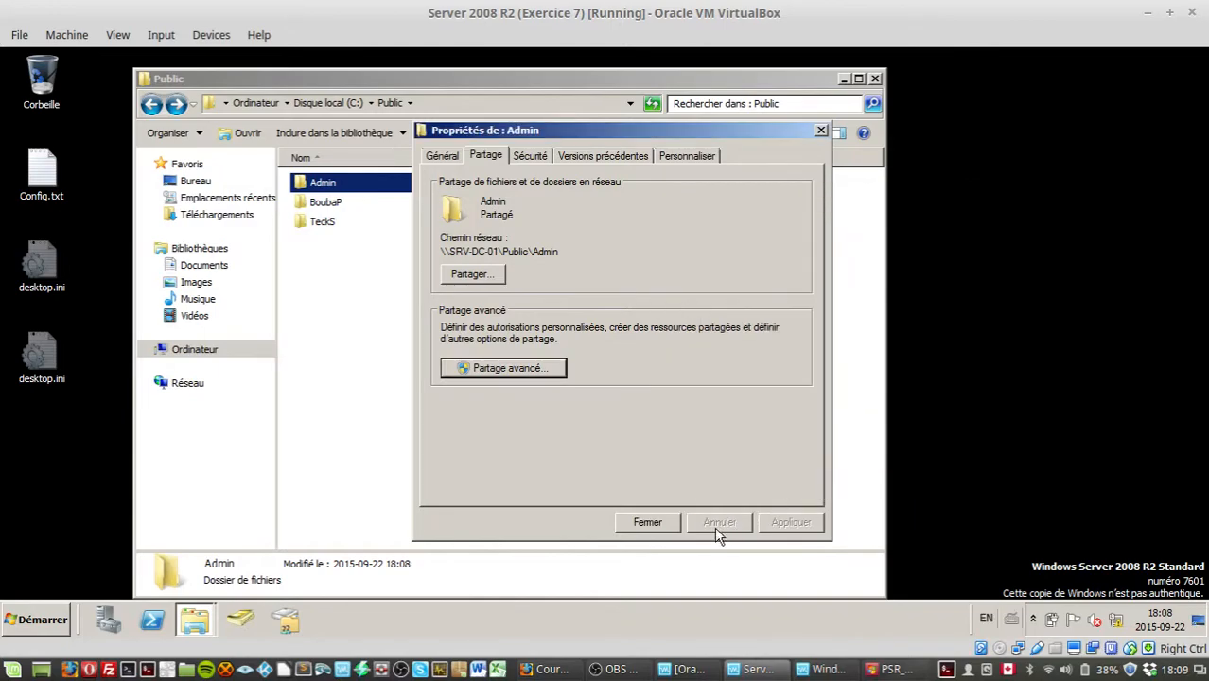
# Step: Close the Admin folder's properties and delete the Admin folder
pyautogui.click(720, 526)
pyautogui.press('Delete')
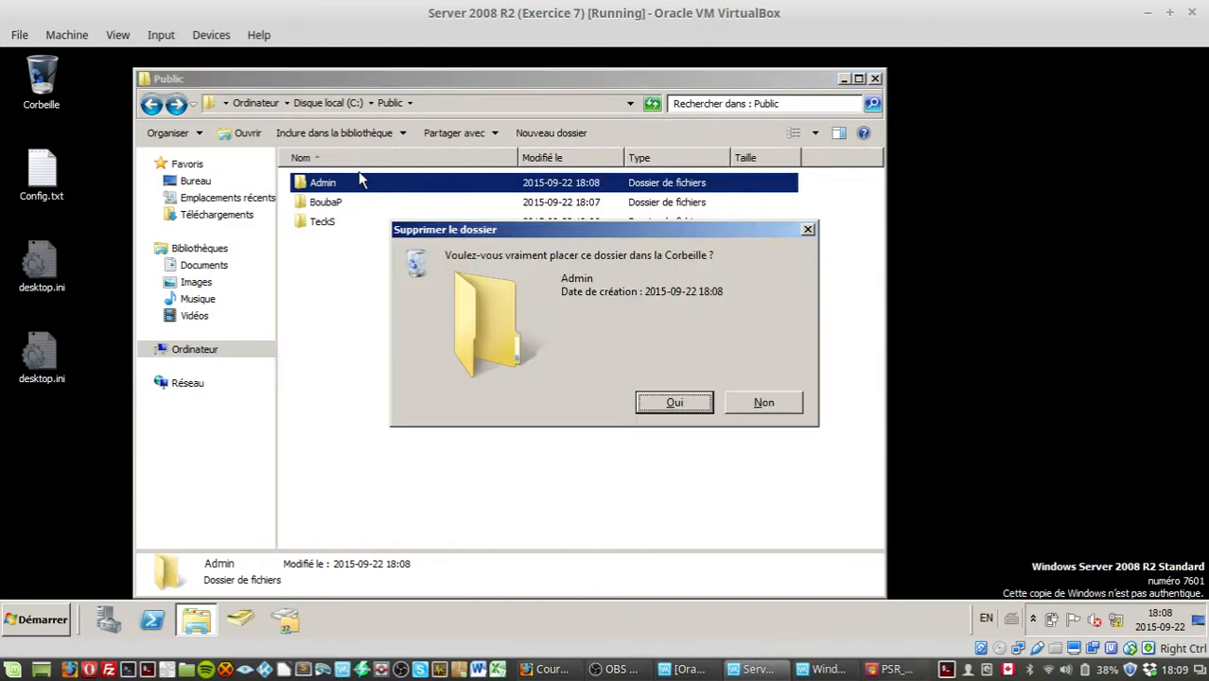
pyautogui.press('Return')
# Step: Create a new folder named Technicien inside Public
pyautogui.rightClick(433, 255)
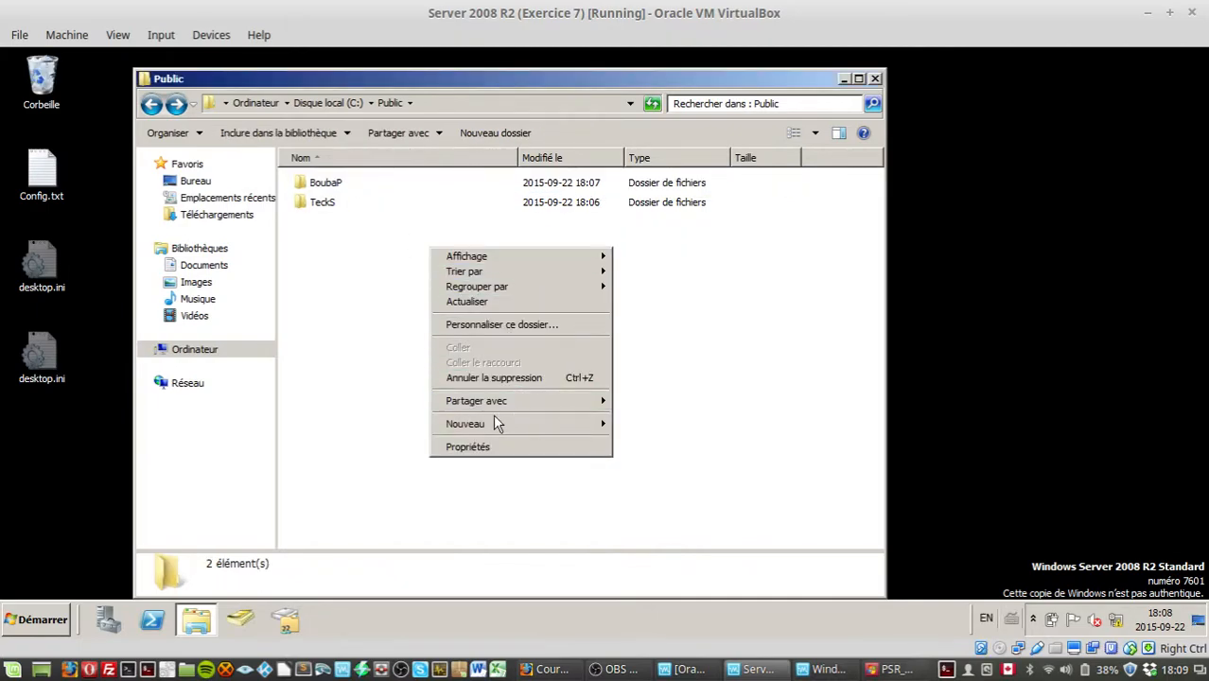
pyautogui.moveTo(499, 423)
pyautogui.click(703, 421)
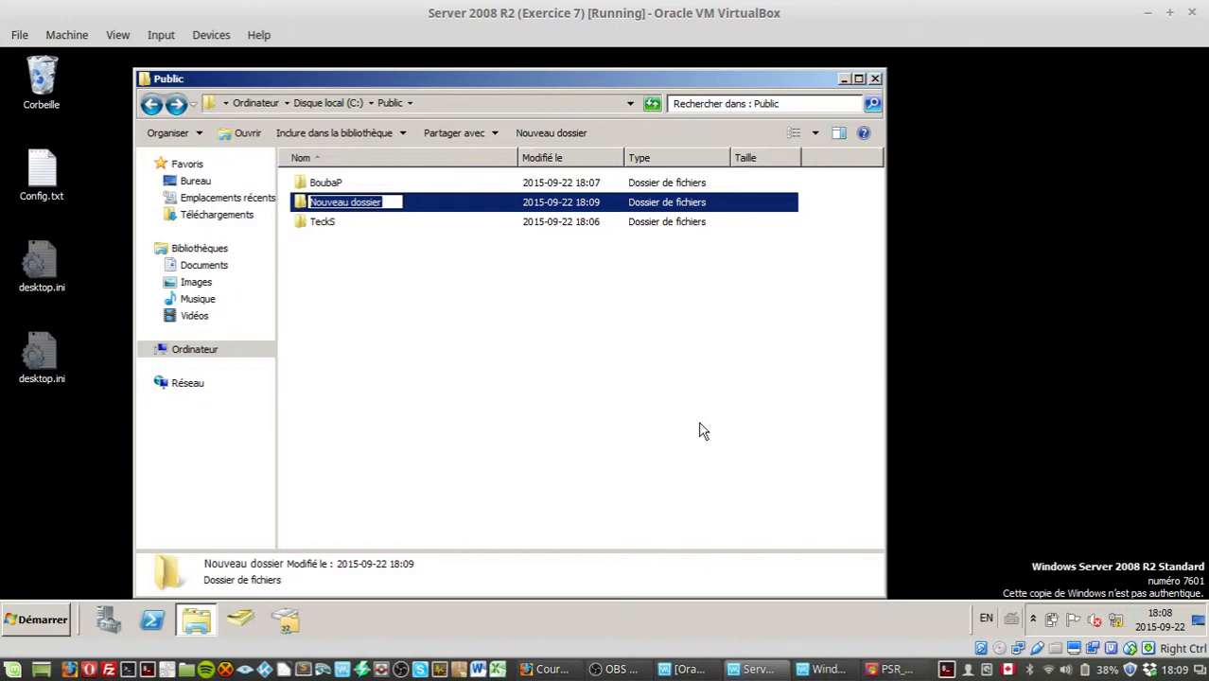
pyautogui.write('Technicien')
pyautogui.press('Return')
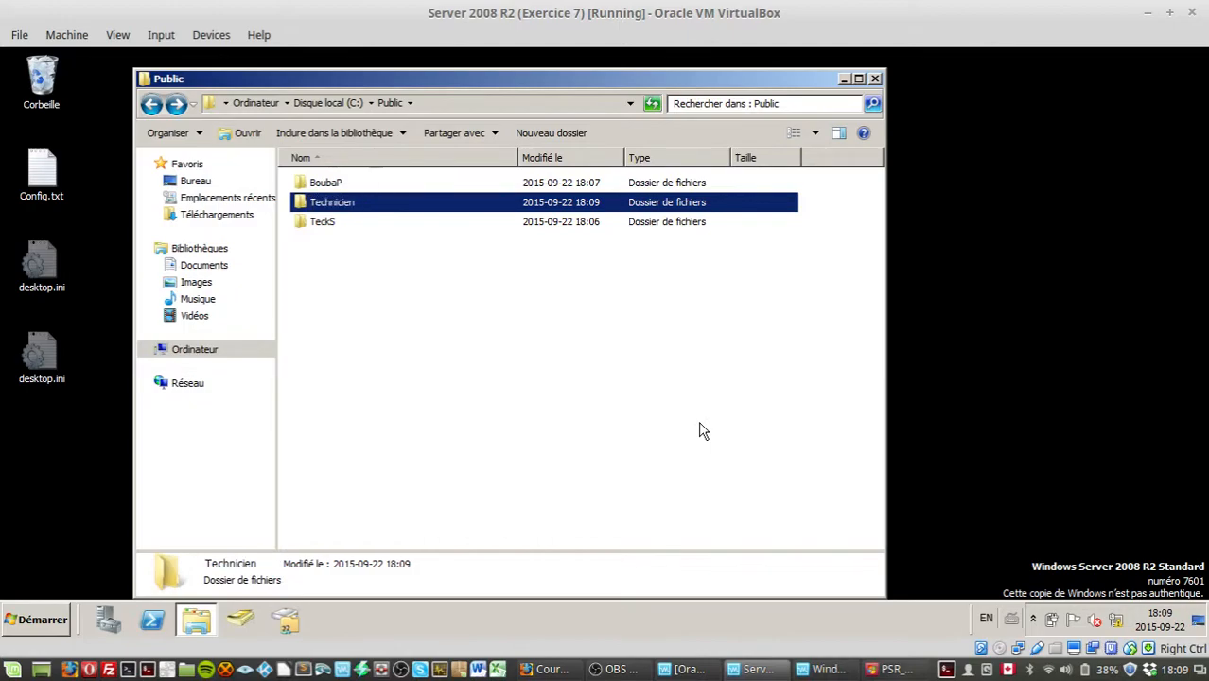
# Step: Share the Technicien folder as the hidden share Technicien$, allowing Everyone the Modify share permission
pyautogui.rightClick(433, 206)
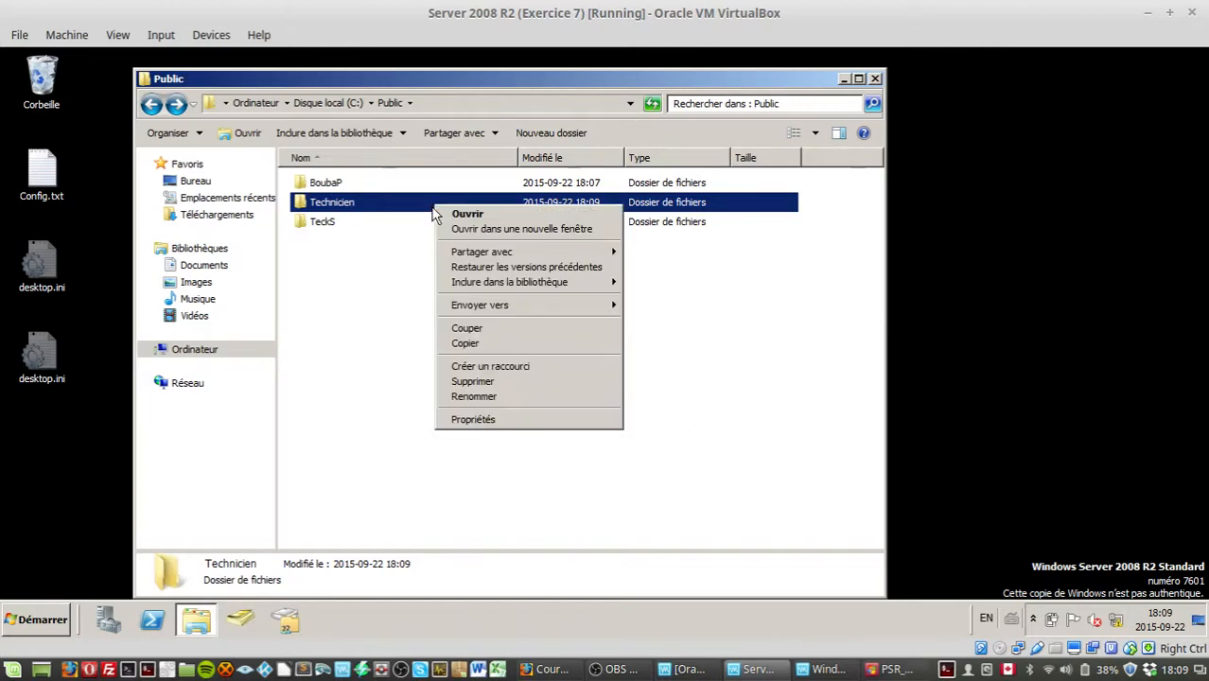
pyautogui.click(525, 419)
pyautogui.click(511, 211)
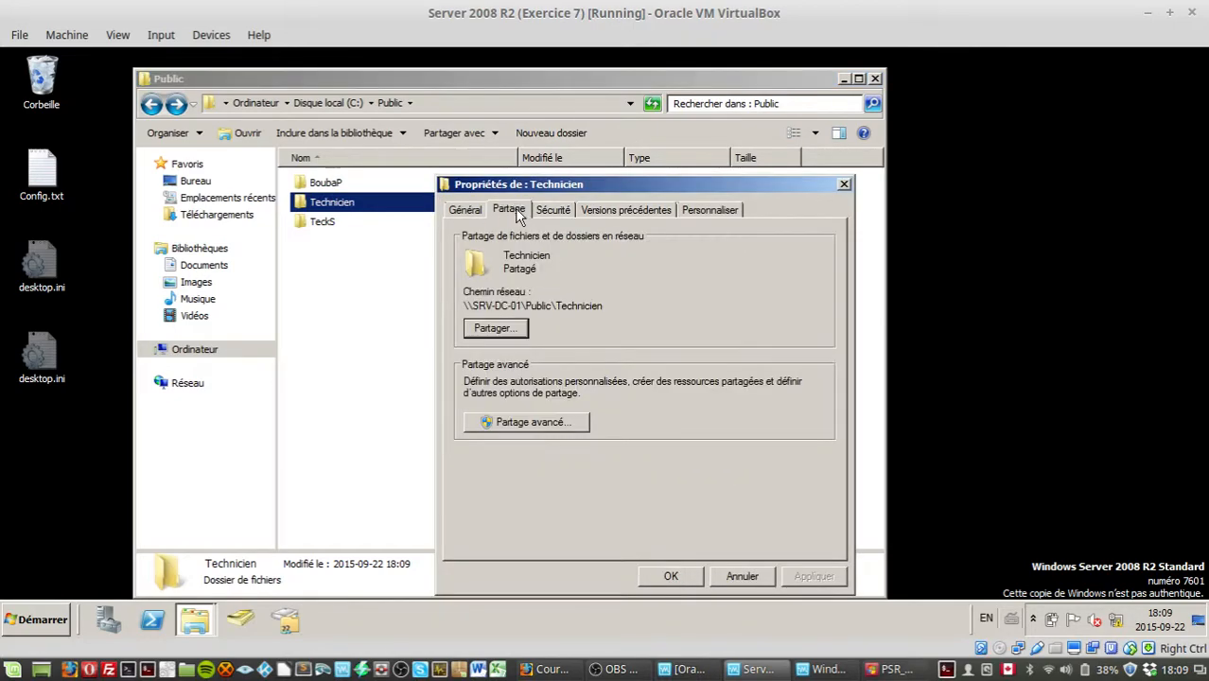
pyautogui.click(533, 421)
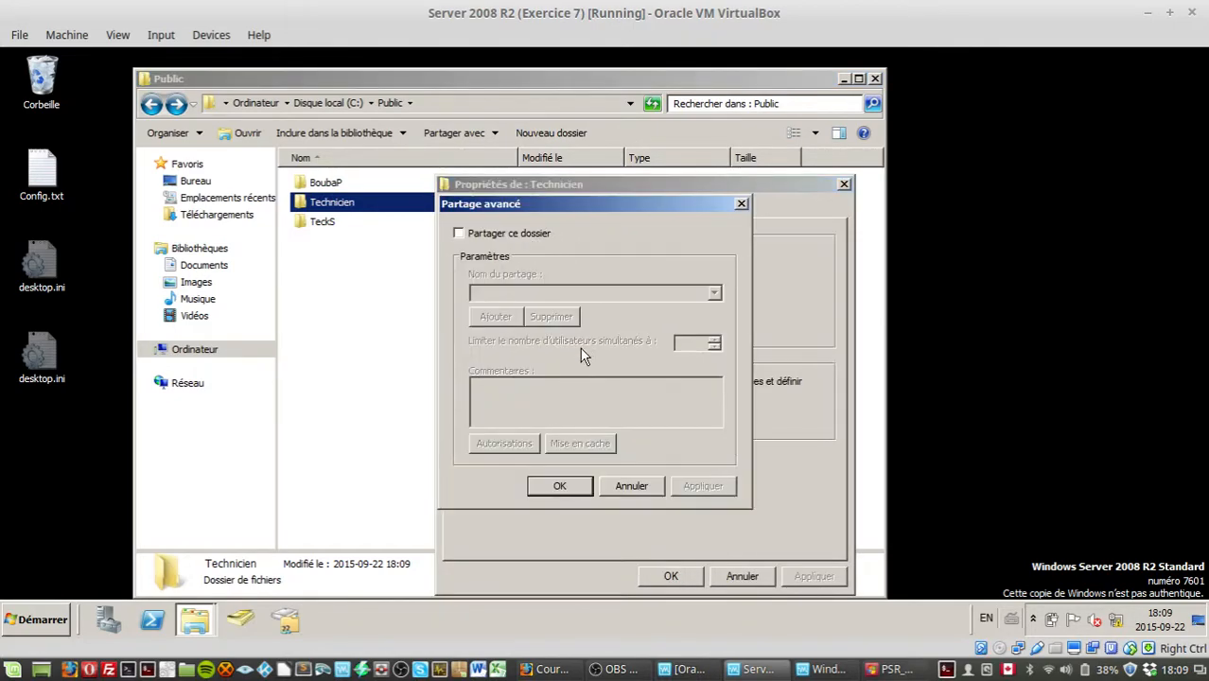
pyautogui.click(545, 234)
pyautogui.moveTo(542, 205); pyautogui.dragTo(489, 393)
pyautogui.moveTo(667, 341); pyautogui.dragTo(582, 140)
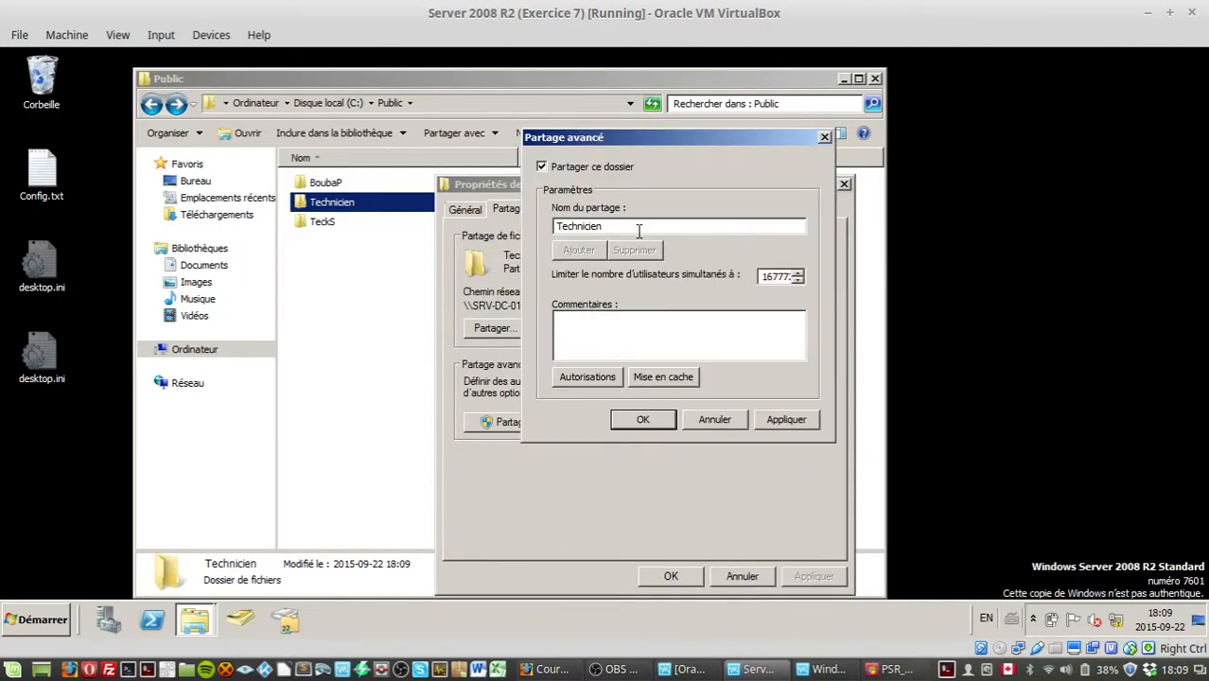
pyautogui.click(598, 377)
pyautogui.click(754, 384)
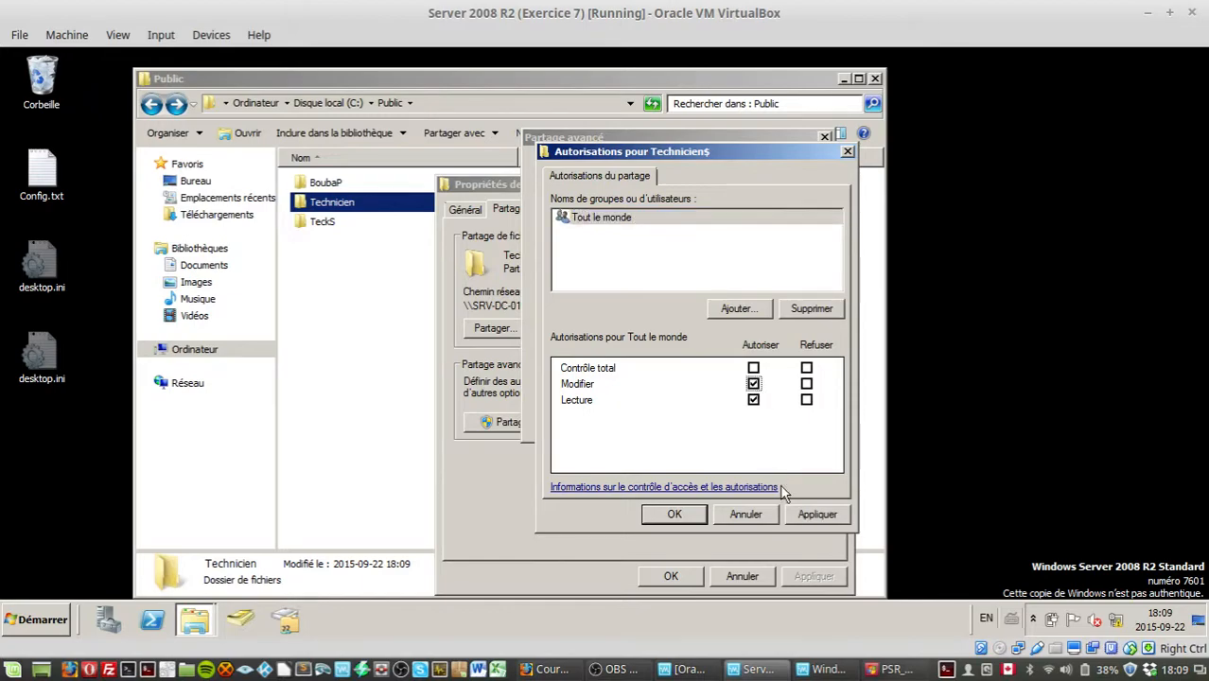
pyautogui.click(674, 514)
pyautogui.click(785, 418)
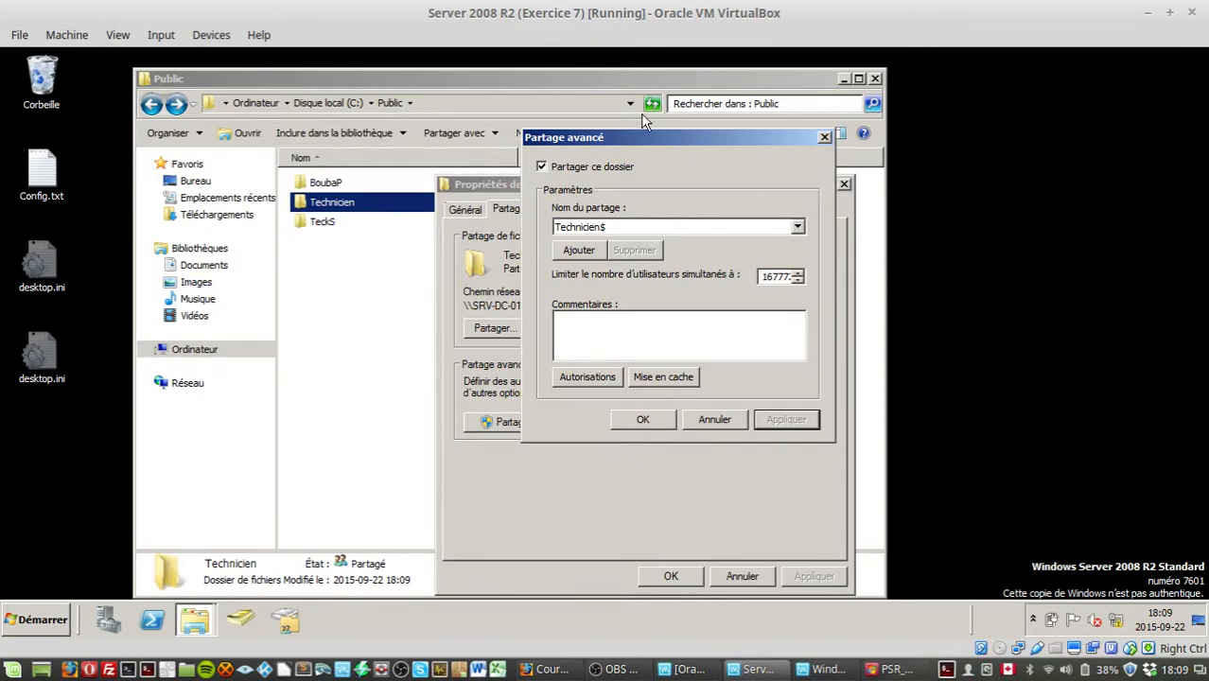
pyautogui.click(621, 422)
# Step: Review the Technicien folder's NTFS security permission entries
pyautogui.click(552, 210)
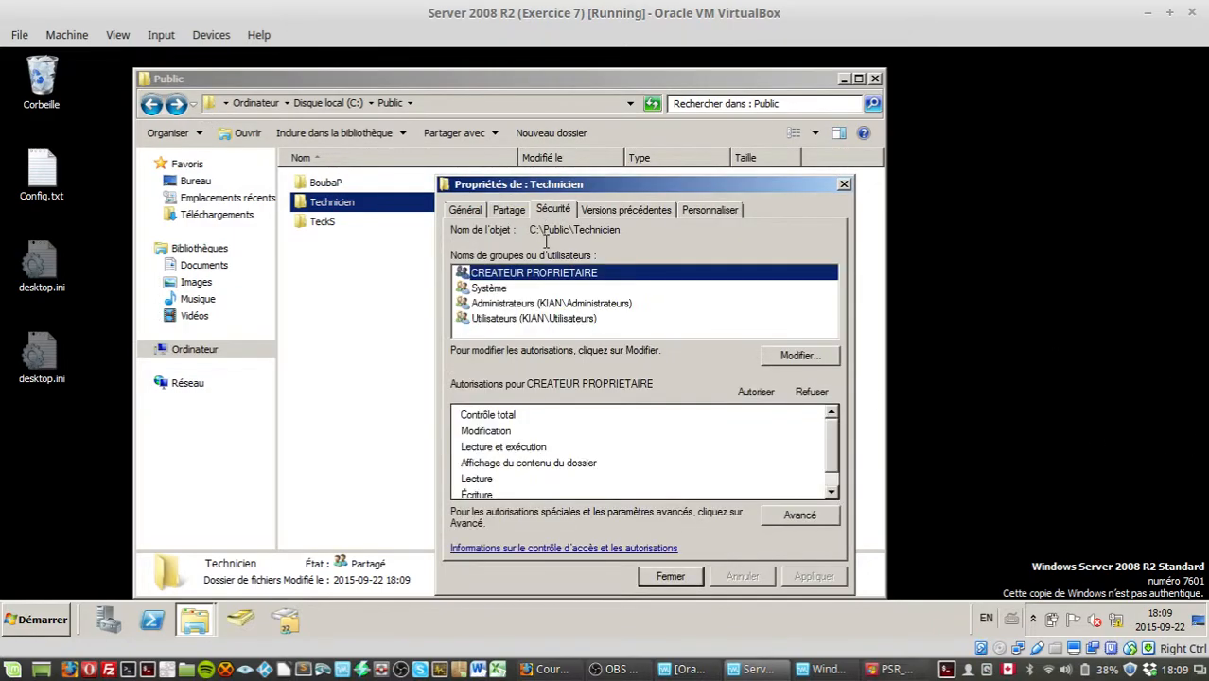
pyautogui.click(813, 359)
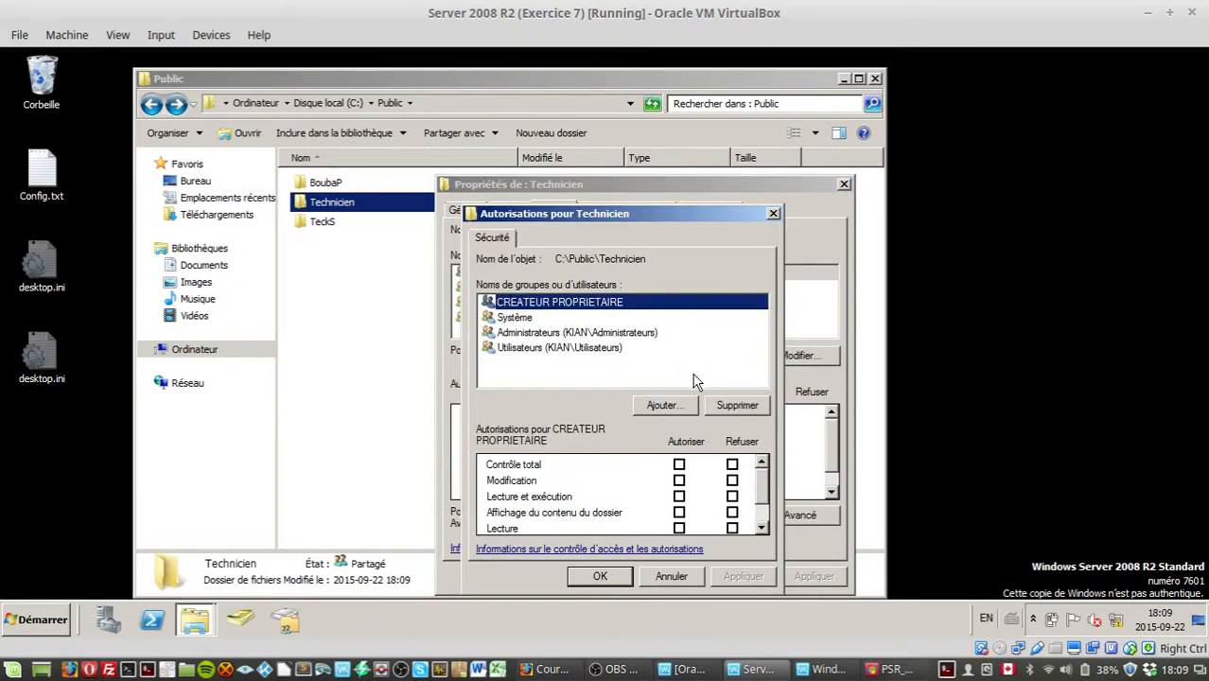
pyautogui.click(591, 333)
pyautogui.click(598, 348)
pyautogui.click(695, 575)
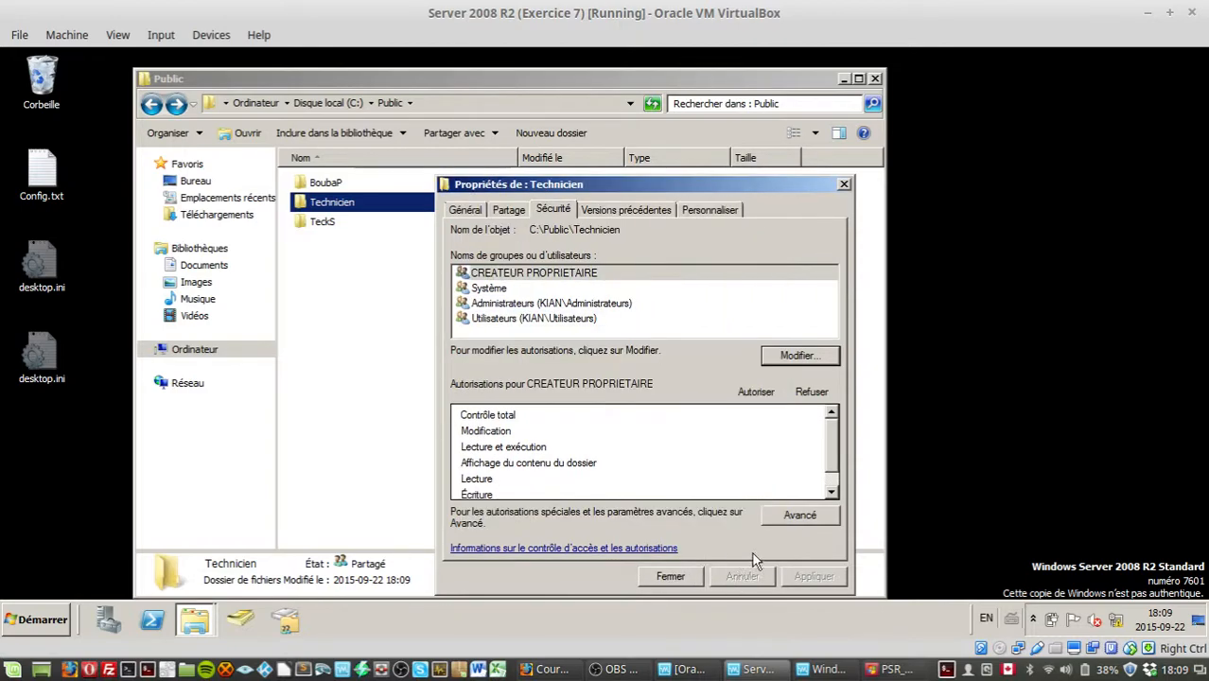
# Step: Disable permission inheritance on the Technicien folder, copying the inherited entries as explicit permissions
pyautogui.click(785, 519)
pyautogui.click(630, 484)
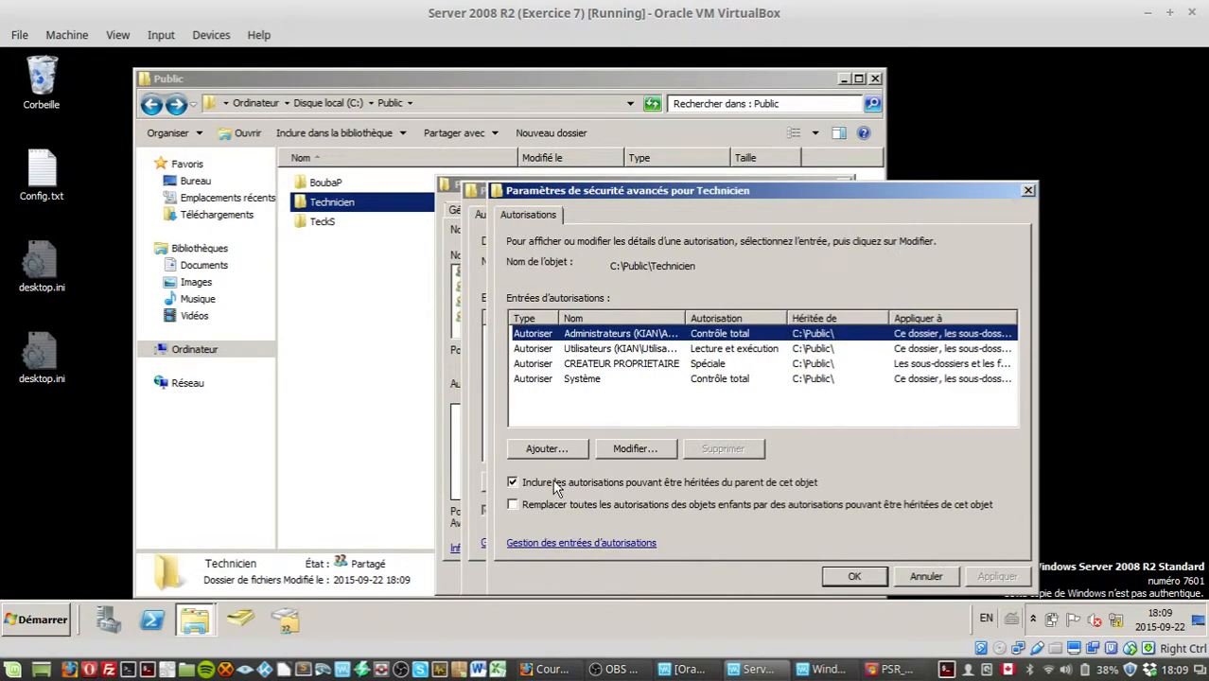
pyautogui.click(512, 483)
pyautogui.click(610, 356)
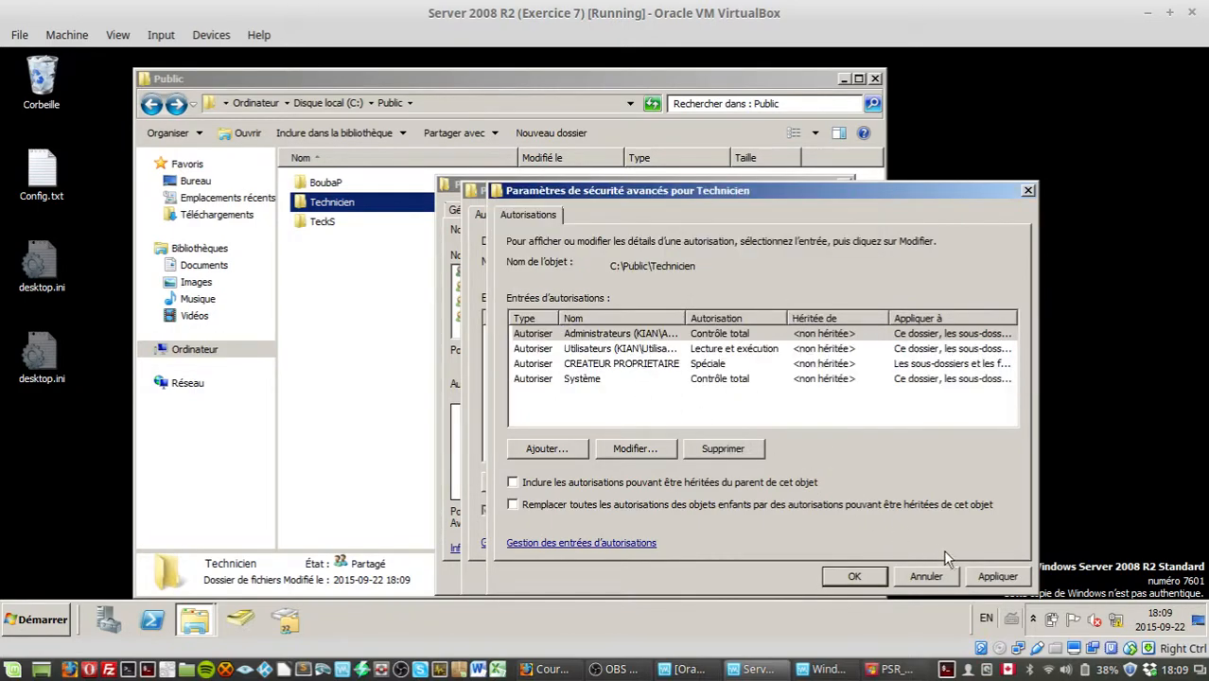
pyautogui.click(854, 576)
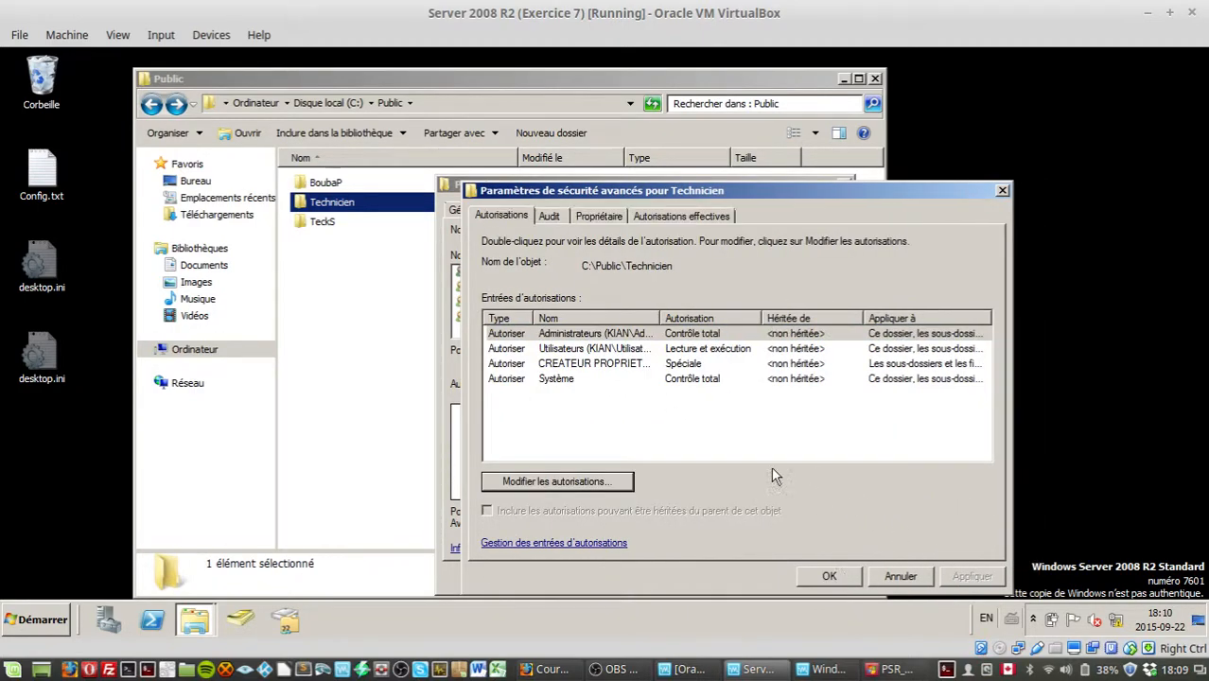
pyautogui.click(829, 576)
# Step: Remove the Utilisateurs group from the Technicien folder's NTFS permissions
pyautogui.click(800, 356)
pyautogui.click(580, 349)
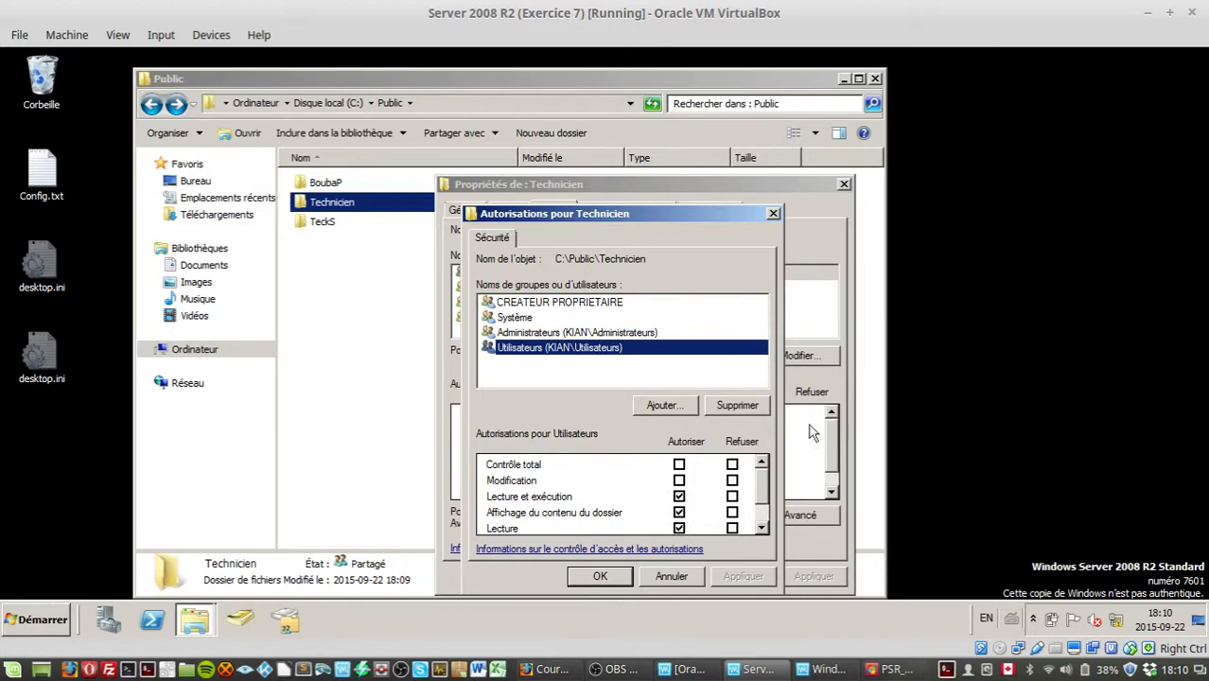
pyautogui.click(737, 405)
# Step: Add the Administrateur user account to the Technicien folder's permissions by searching for Admin
pyautogui.click(663, 405)
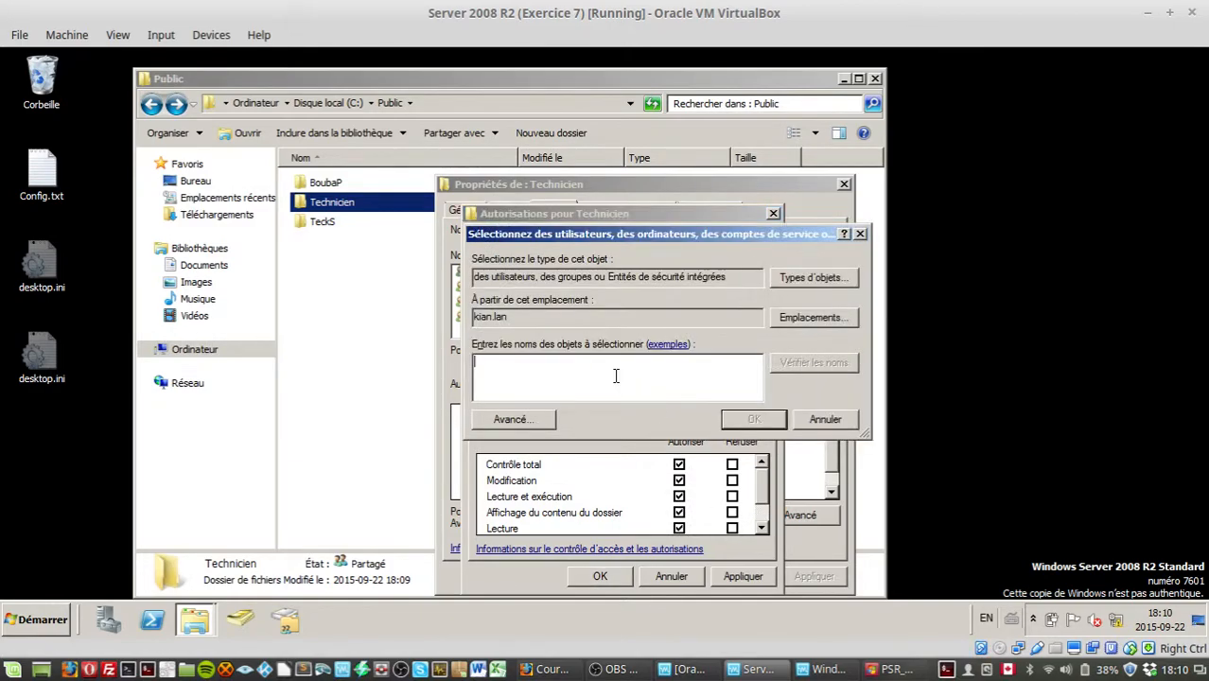
pyautogui.write('Admini')
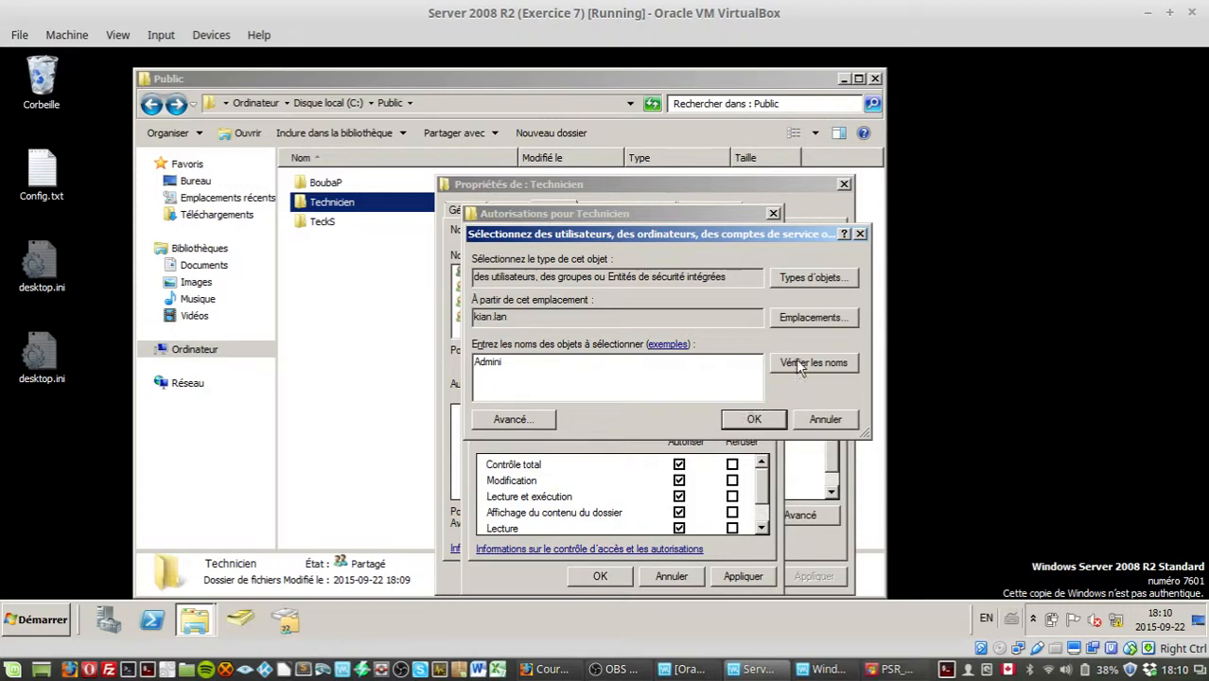
pyautogui.click(800, 366)
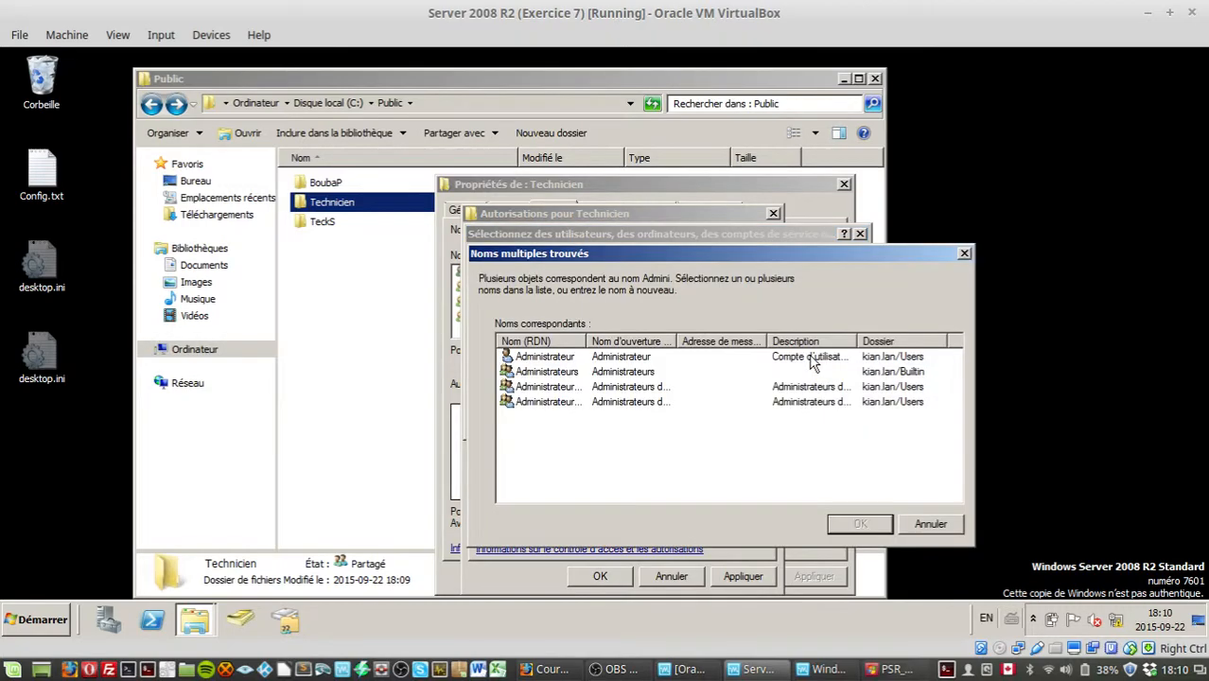
pyautogui.click(579, 343)
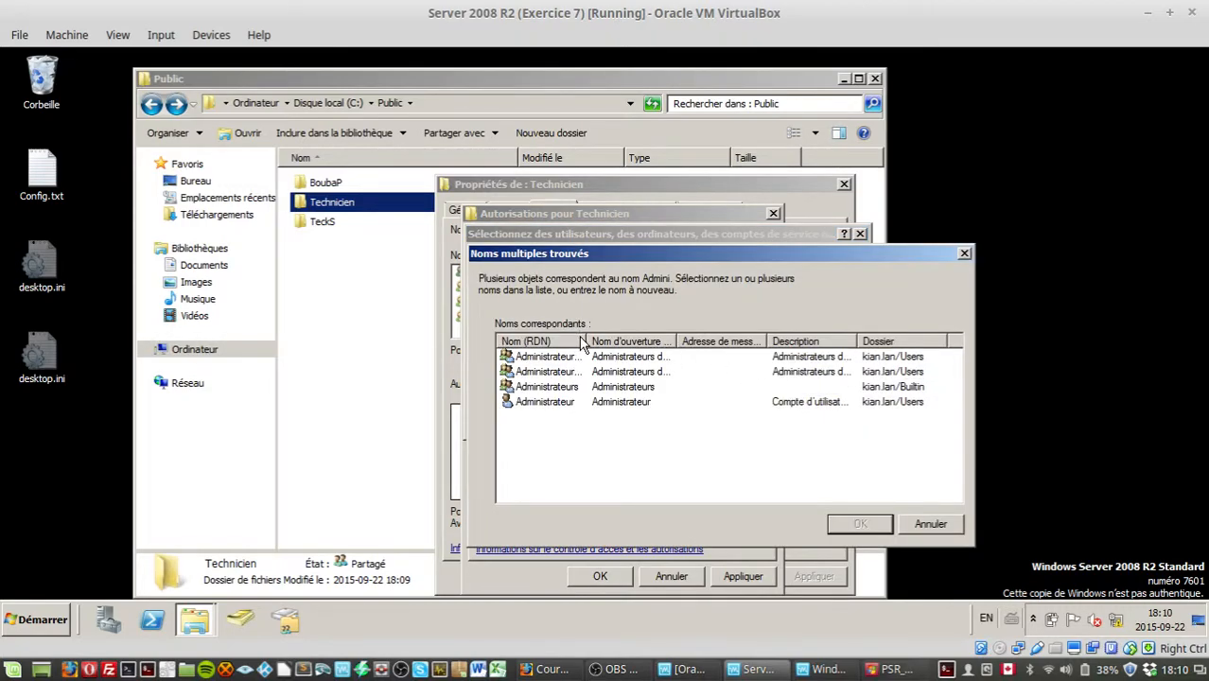
pyautogui.moveTo(584, 338); pyautogui.dragTo(633, 341)
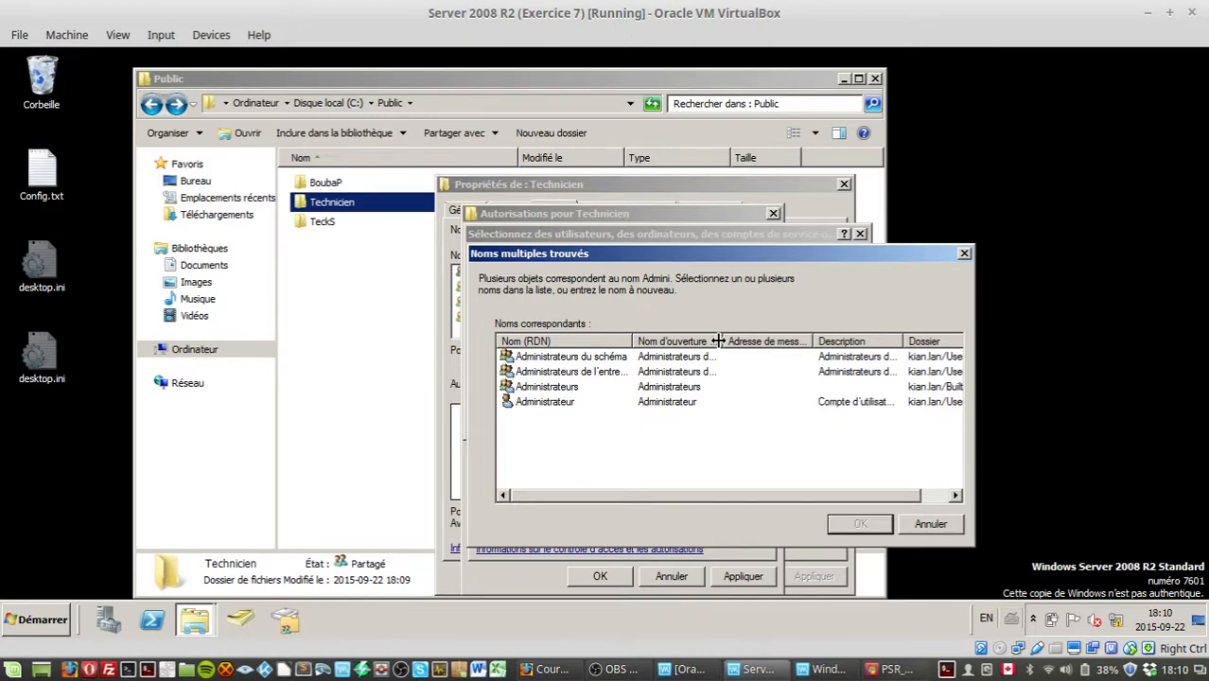
pyautogui.moveTo(724, 341); pyautogui.dragTo(774, 343)
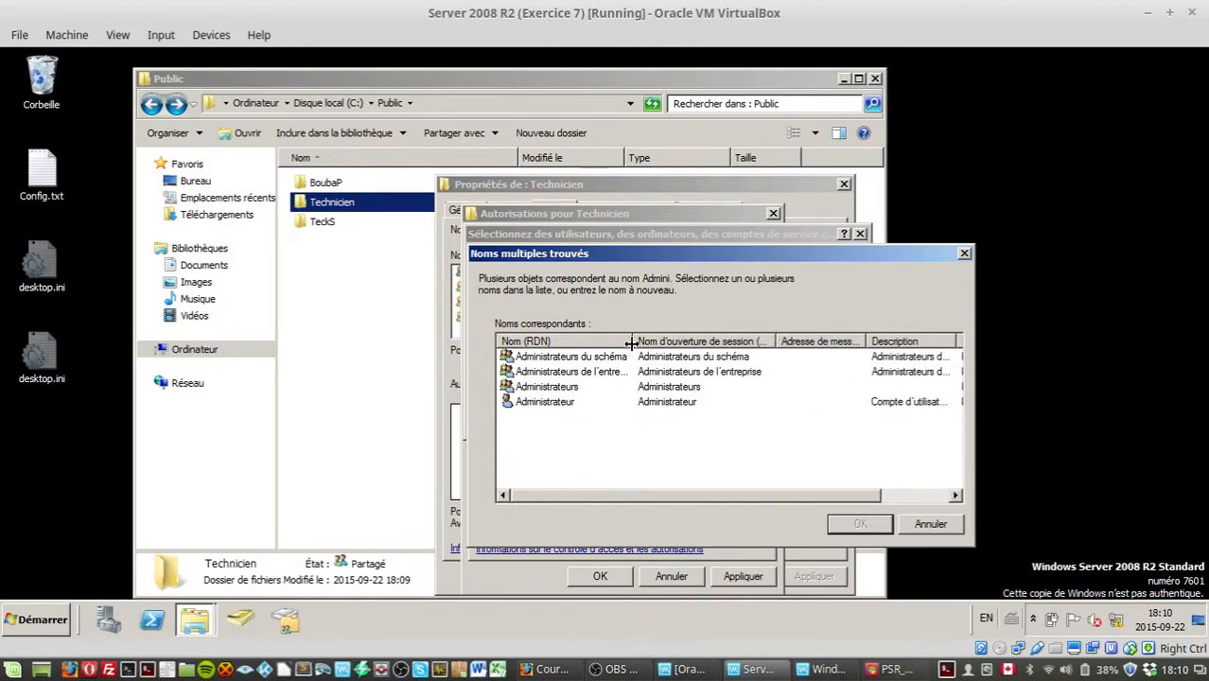
pyautogui.moveTo(632, 341); pyautogui.dragTo(668, 342)
pyautogui.click(676, 359)
pyautogui.click(576, 388)
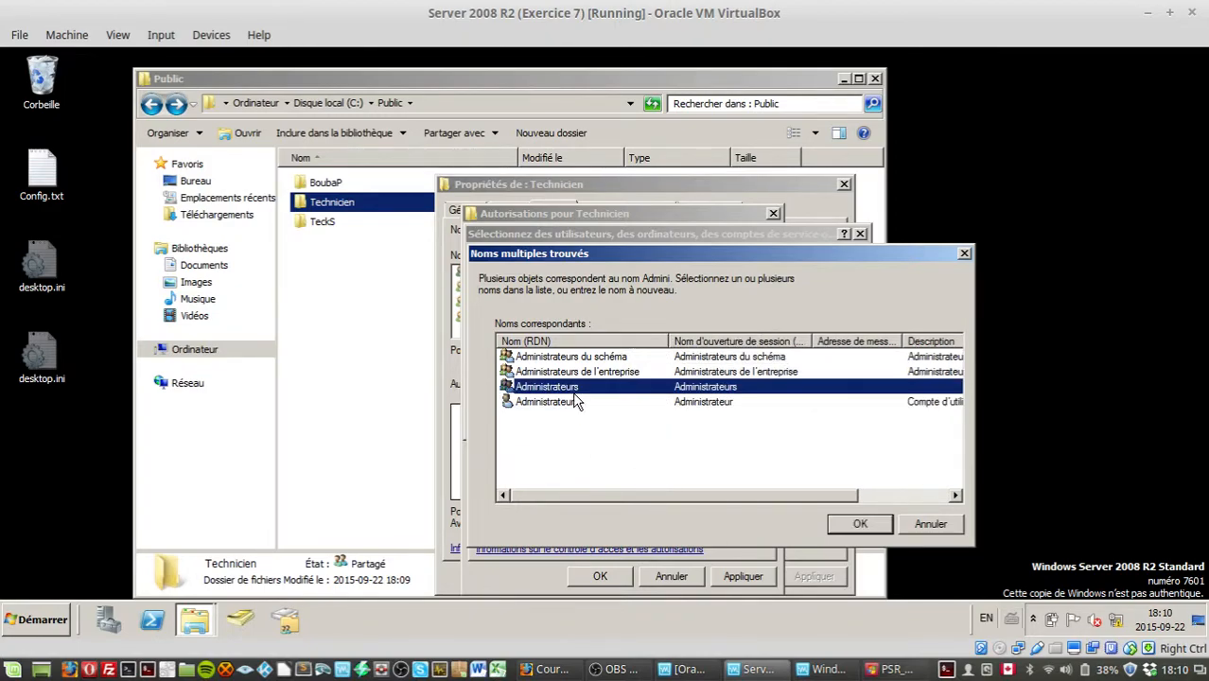
pyautogui.click(550, 403)
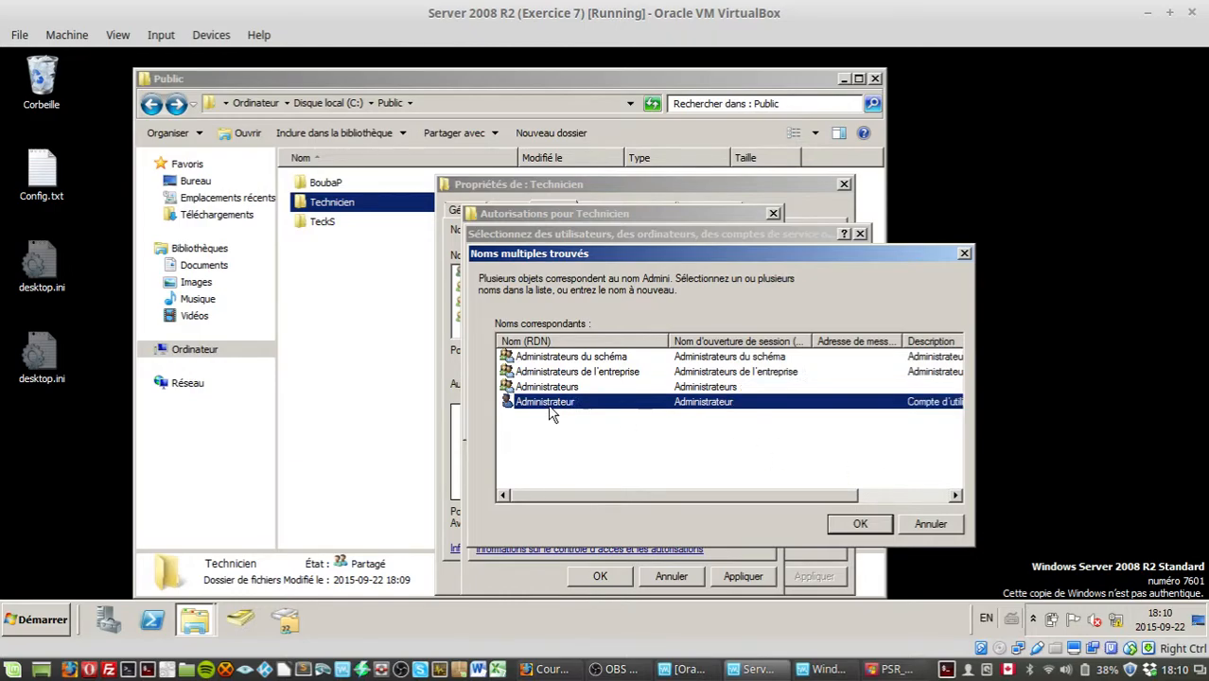
pyautogui.click(841, 526)
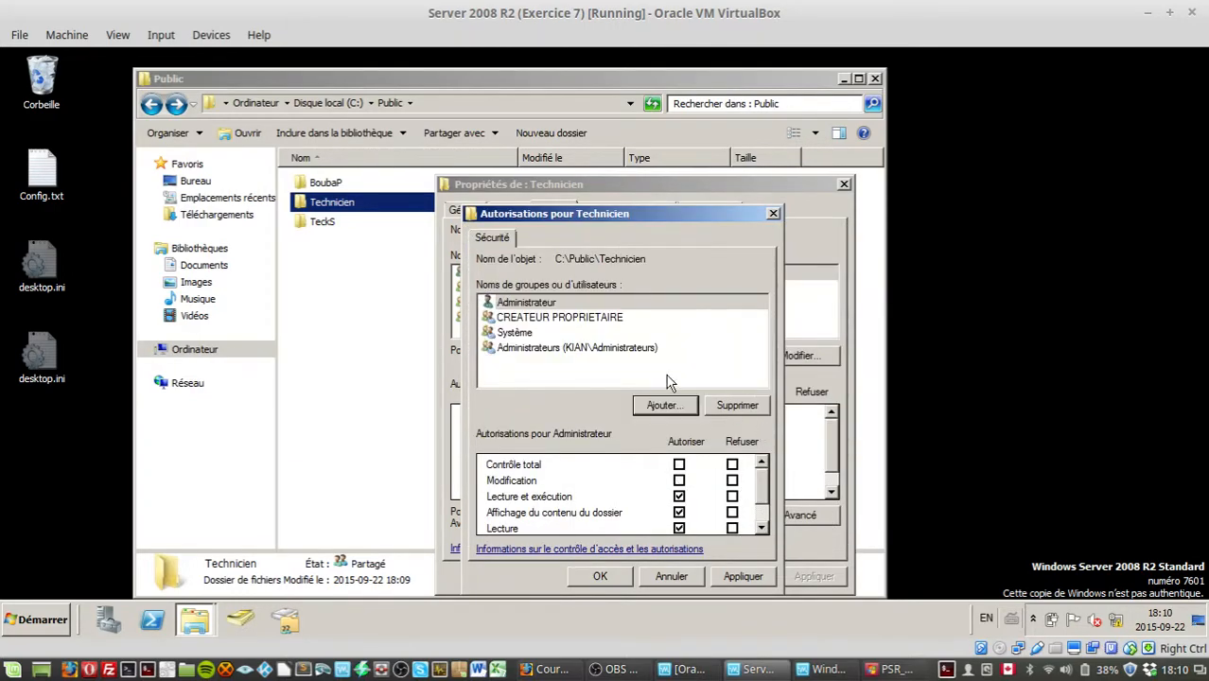
# Step: Allow Administrateur the Modify permission on Technicien, apply it, and close the folder's properties
pyautogui.click(532, 302)
pyautogui.click(582, 351)
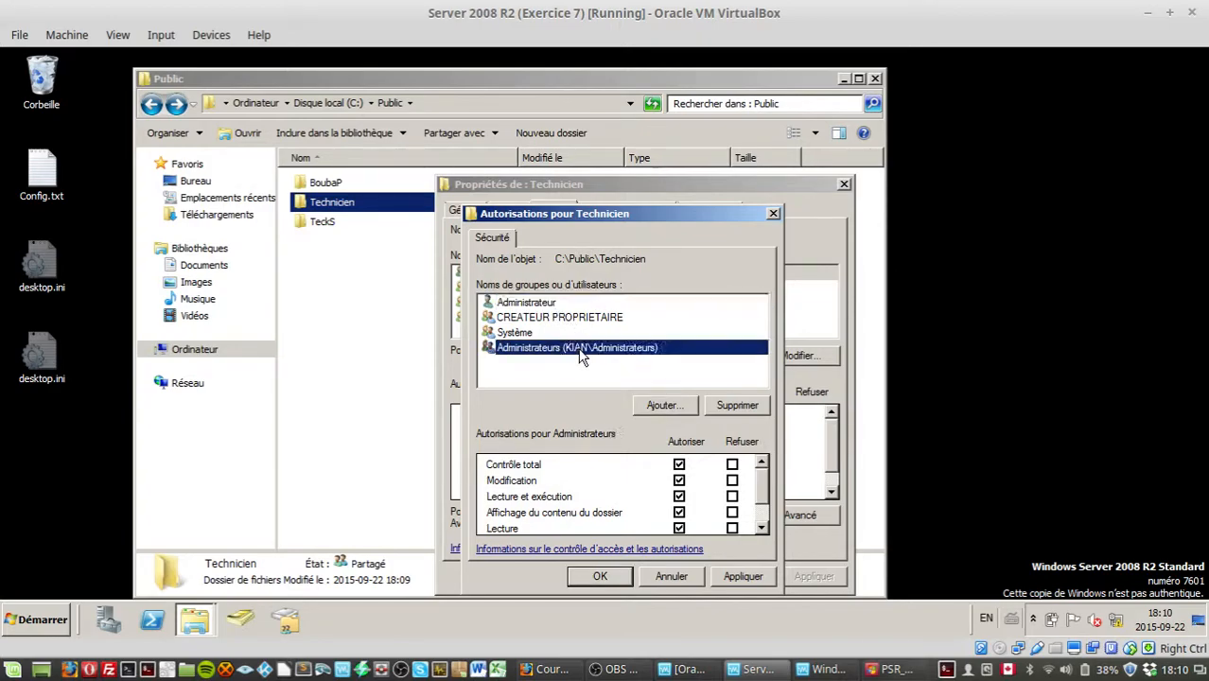
pyautogui.click(527, 305)
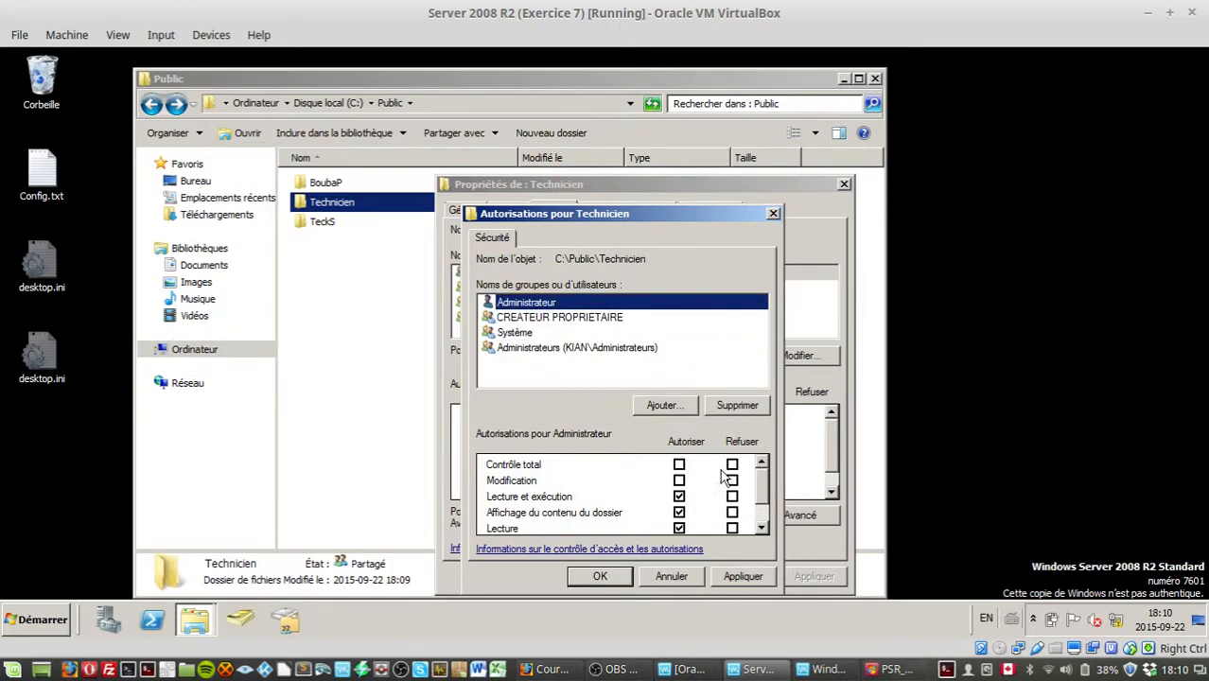
pyautogui.click(680, 481)
pyautogui.scroll(-1, 766, 525)
pyautogui.click(729, 573)
pyautogui.click(607, 575)
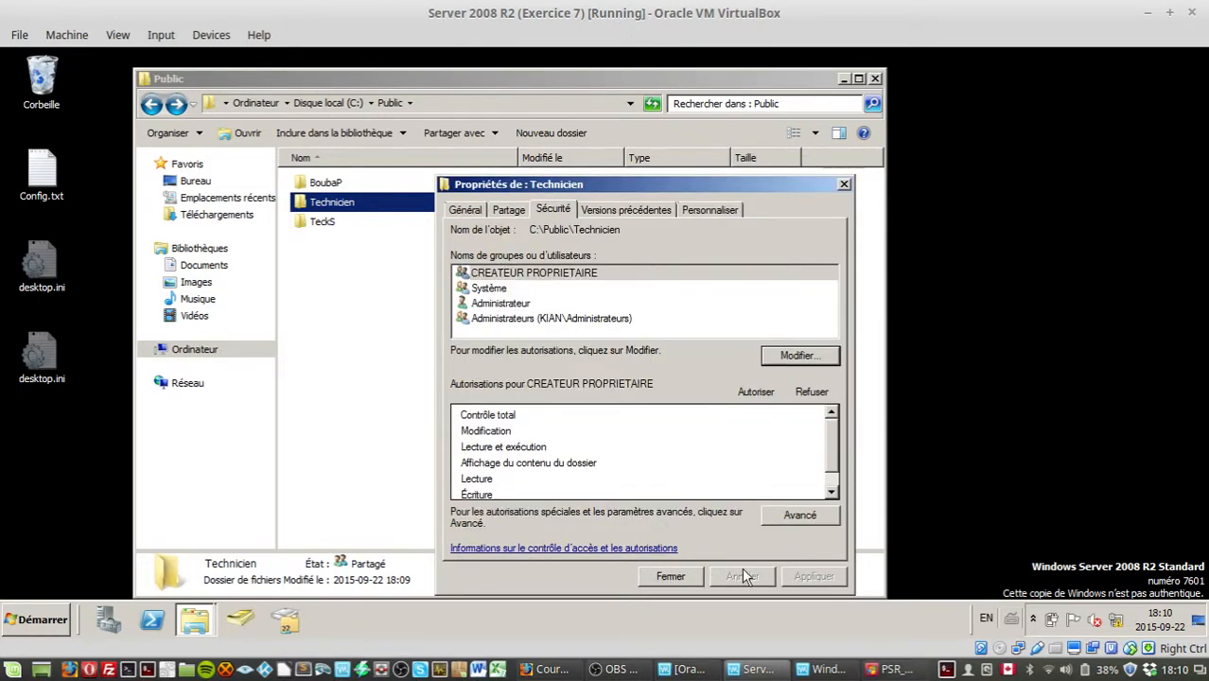
pyautogui.click(672, 577)
pyautogui.click(338, 206)
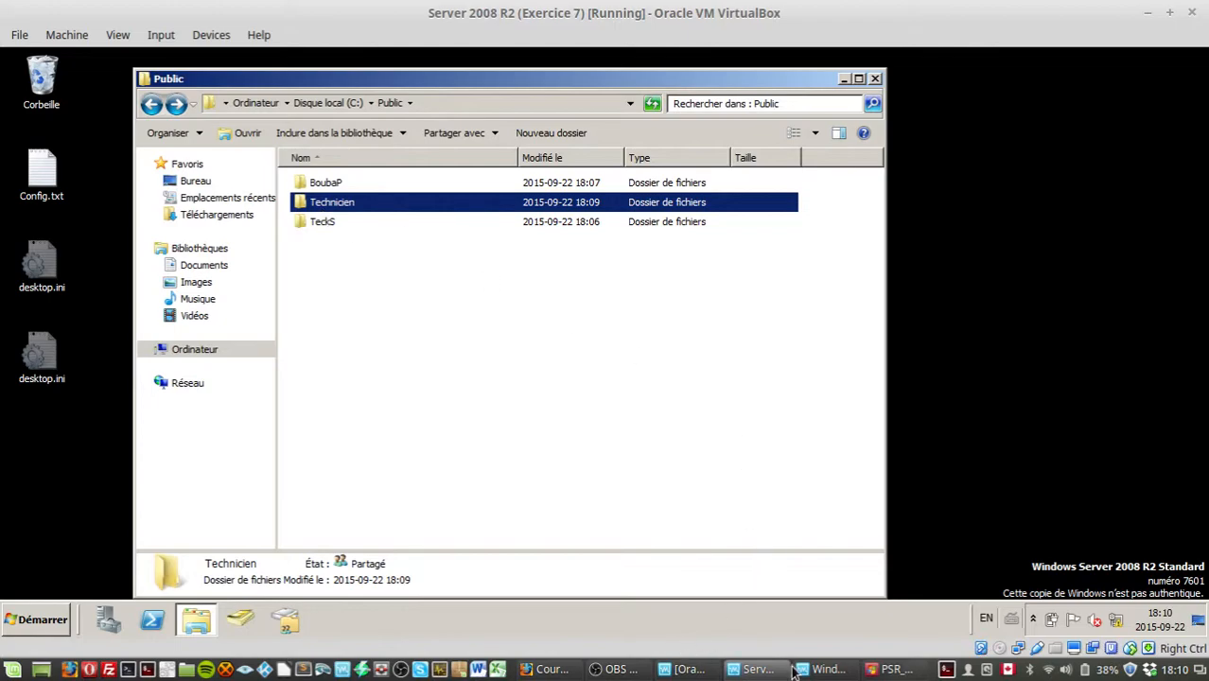
# Step: Switch to the Windows 7 machine, sign in with the domain user's password, and dismiss the activation prompt
pyautogui.click(823, 670)
pyautogui.hotkey('ctrl', 'alt', 'Delete')
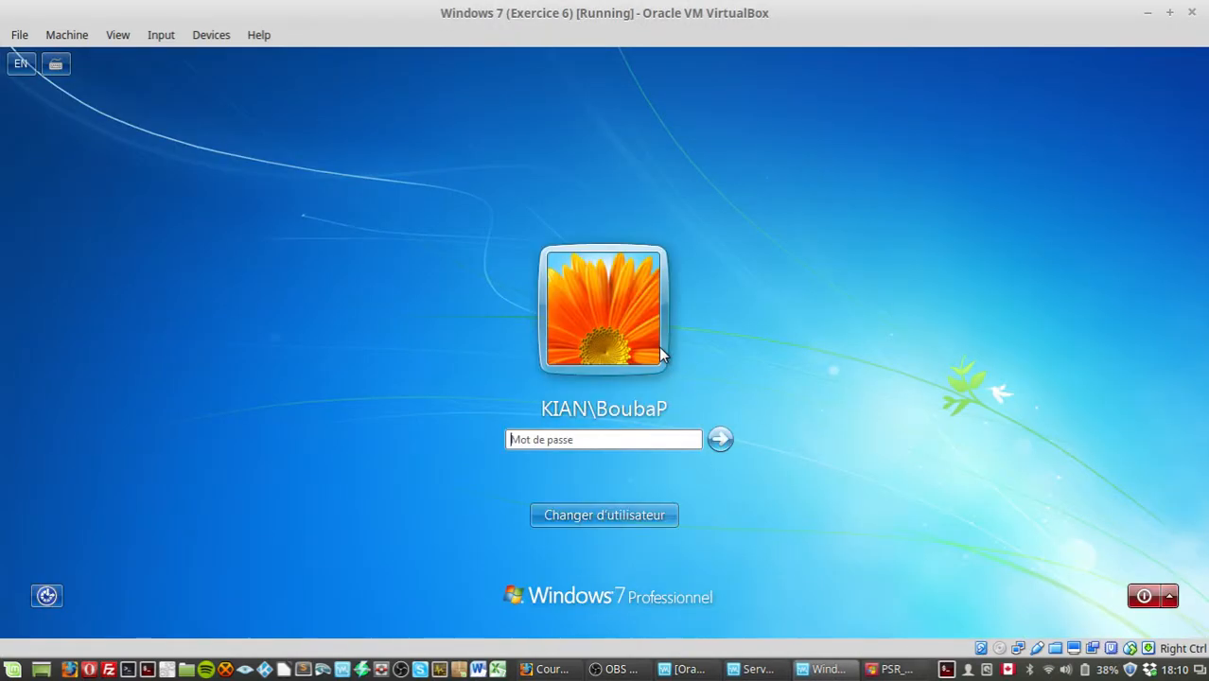
pyautogui.write('•')
pyautogui.press('Return')
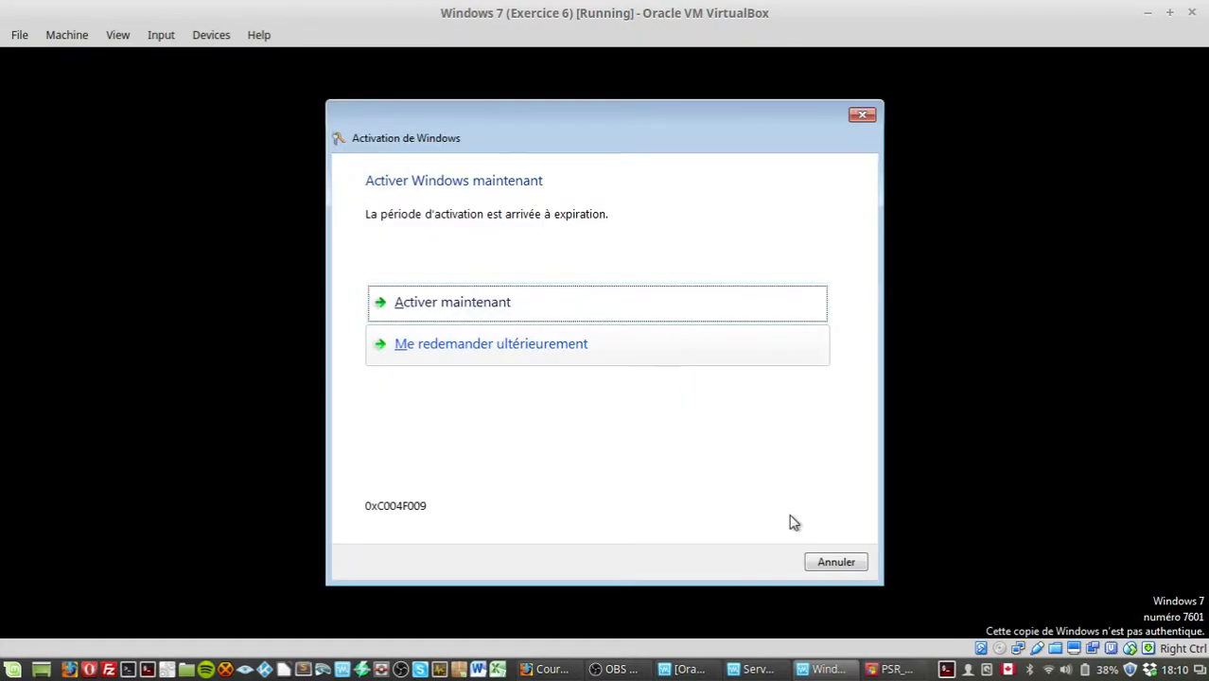
pyautogui.click(839, 562)
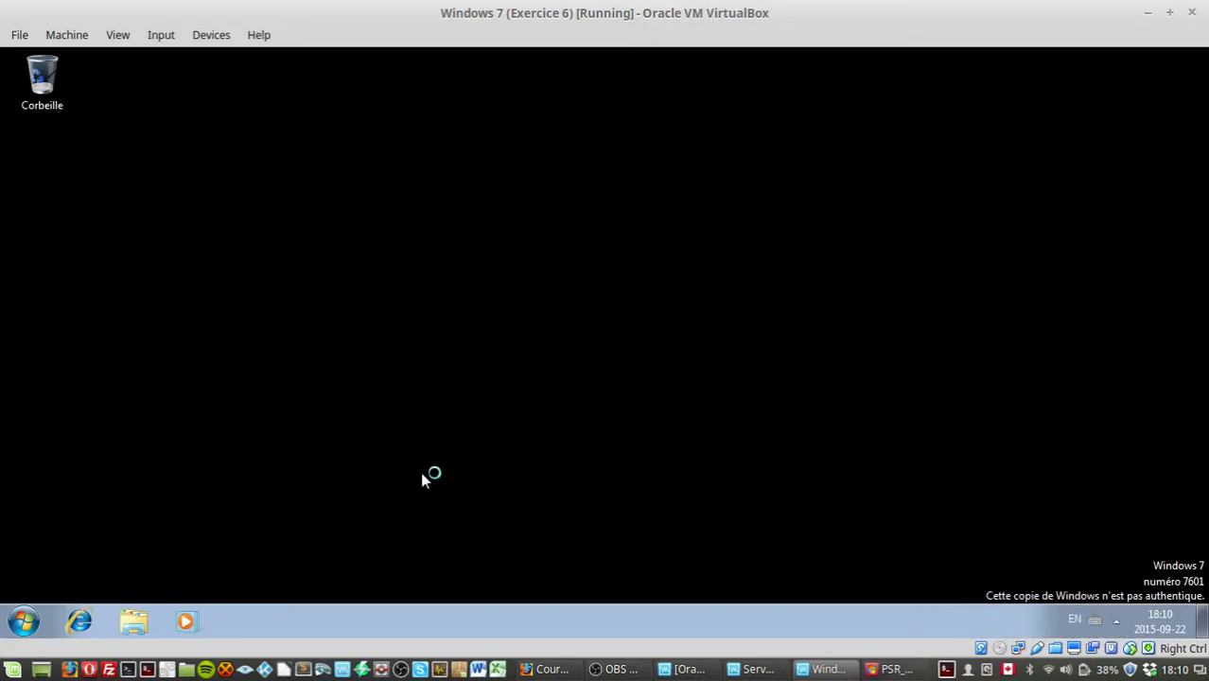
# Step: Open Explorer and browse to the server share list at \\SRV-DC-01
pyautogui.click(139, 619)
pyautogui.click(227, 95)
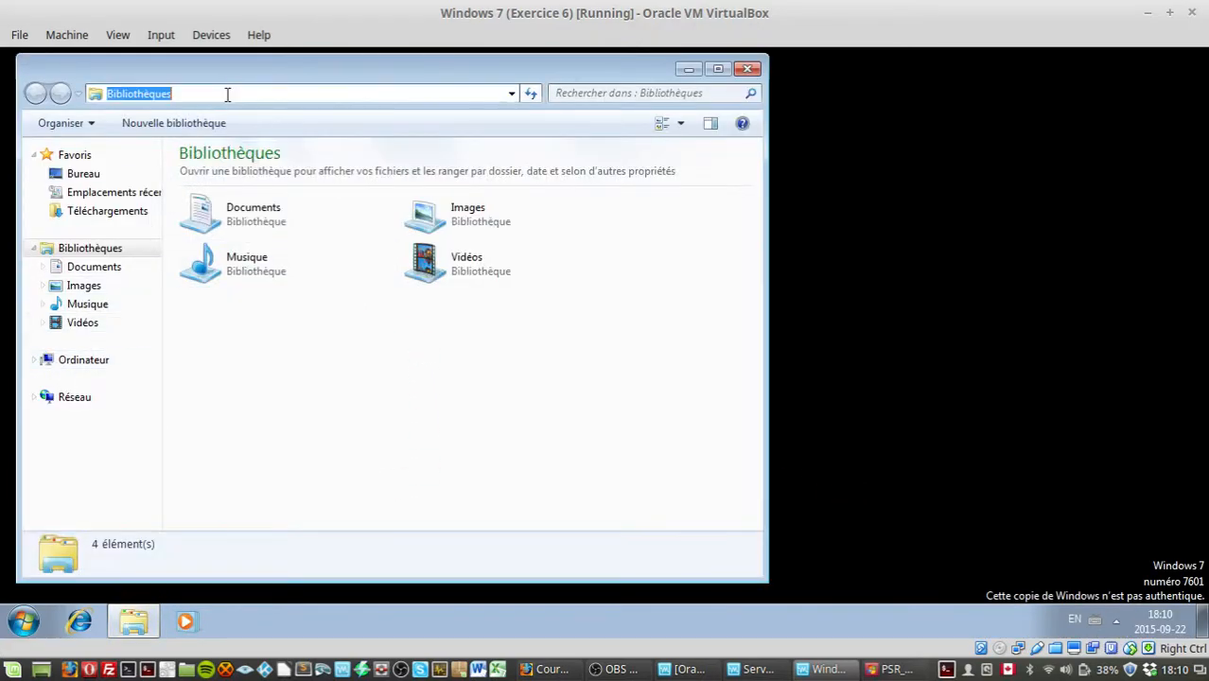
pyautogui.write('D')
pyautogui.press('BackSpace')
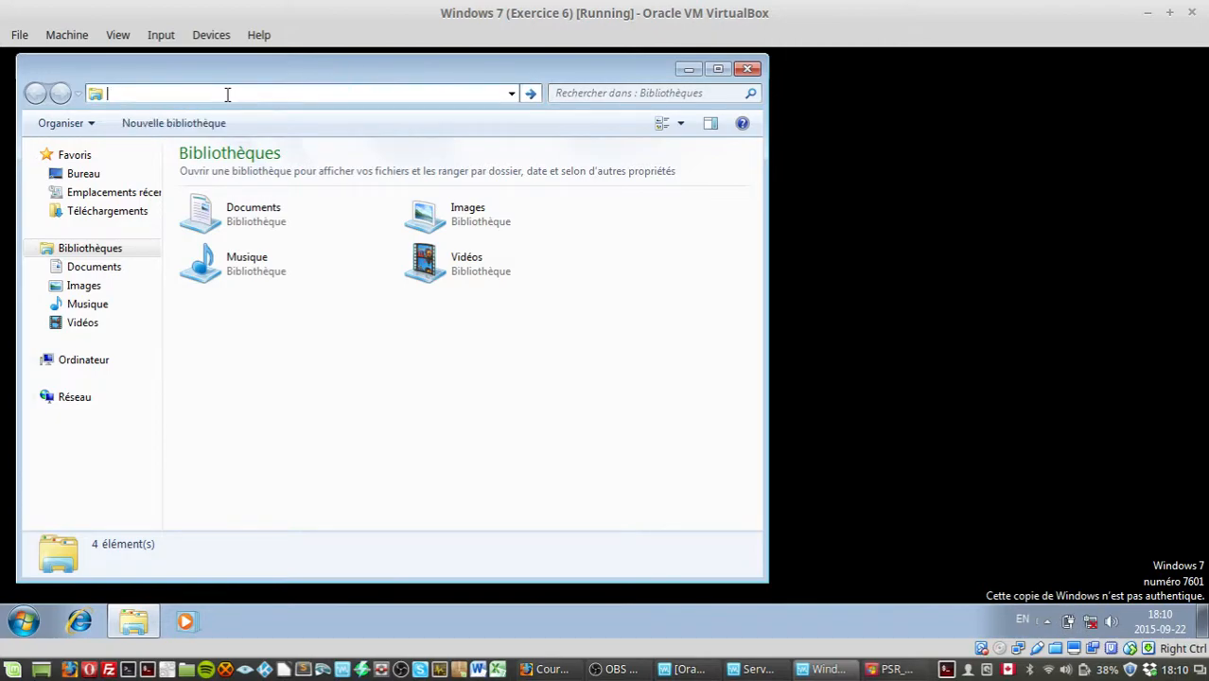
pyautogui.write('\\\\S')
pyautogui.press('Down')
pyautogui.press('Return')
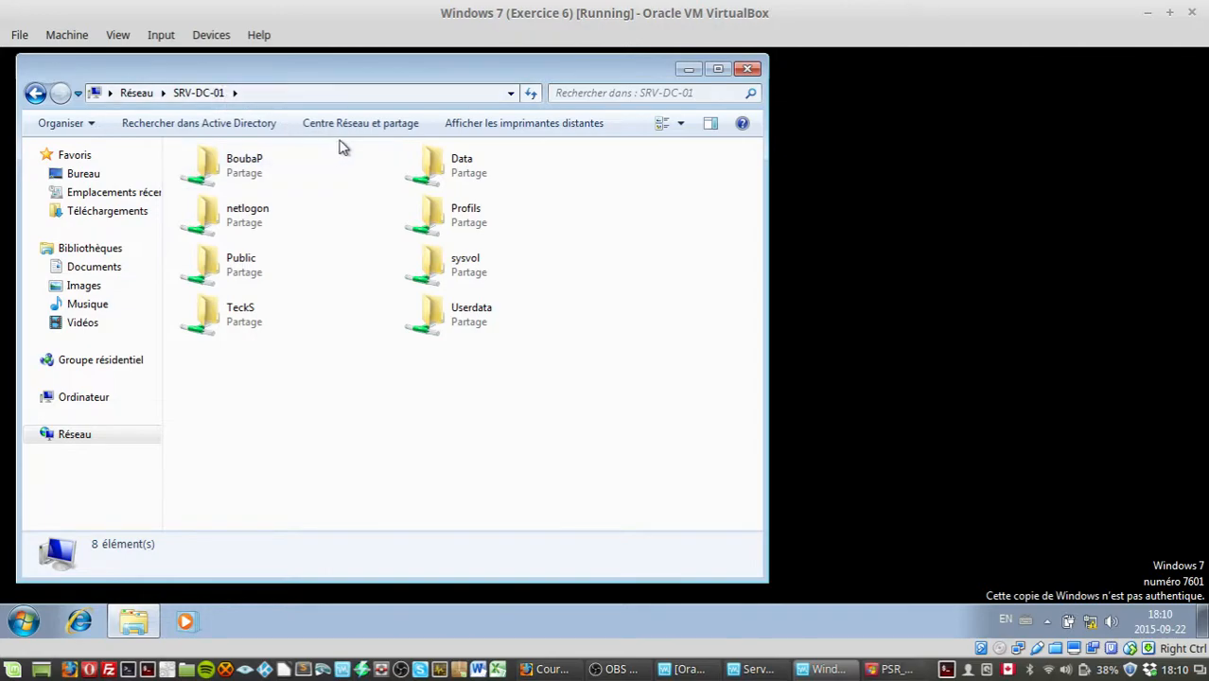
# Step: Open the Public share and try to open the Technicien folder from the client
pyautogui.doubleClick(270, 279)
pyautogui.moveTo(326, 77); pyautogui.dragTo(516, 72)
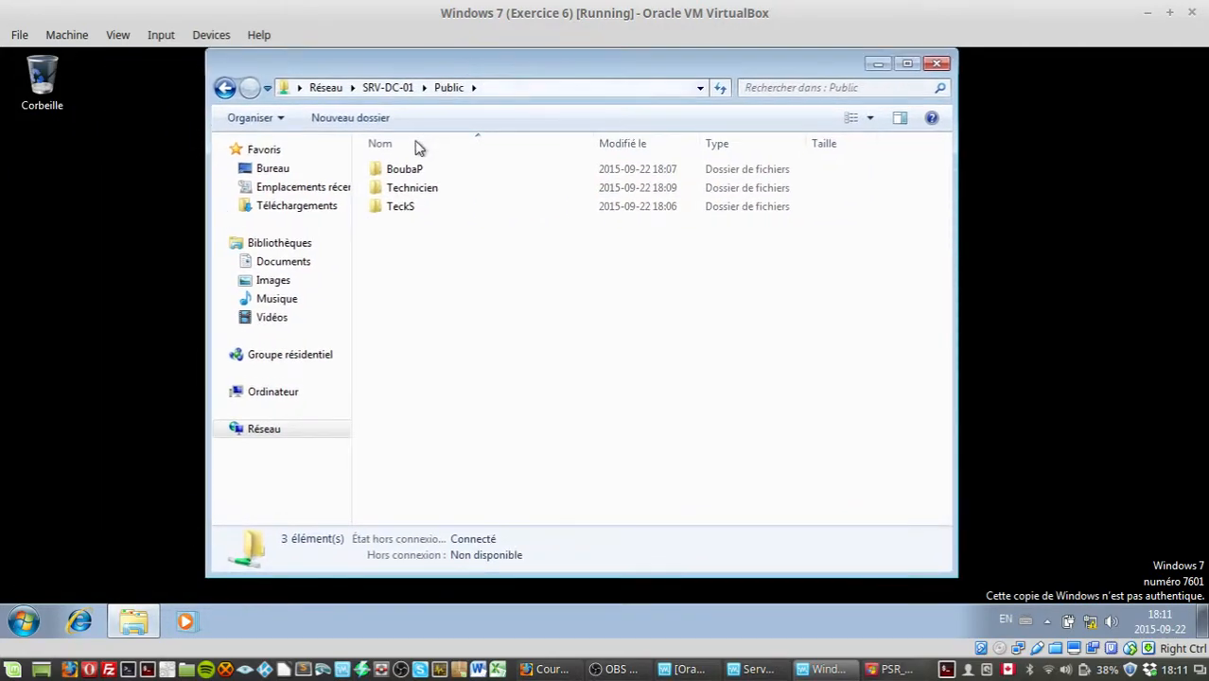
pyautogui.doubleClick(405, 194)
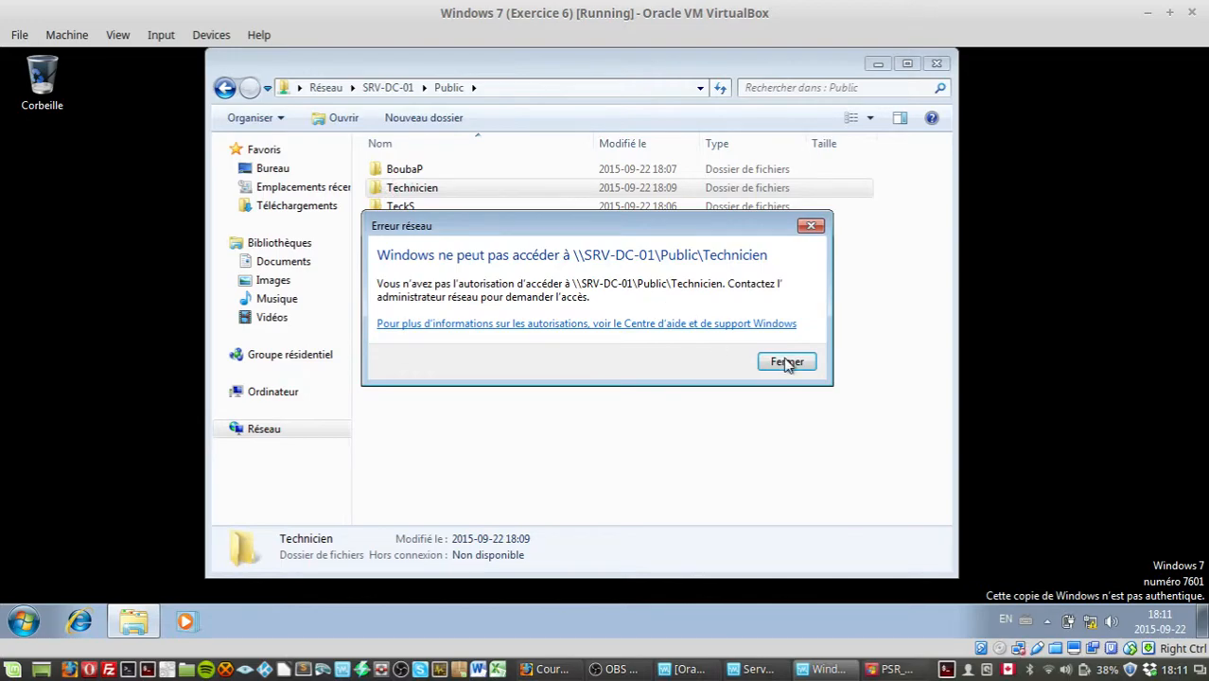
pyautogui.click(787, 364)
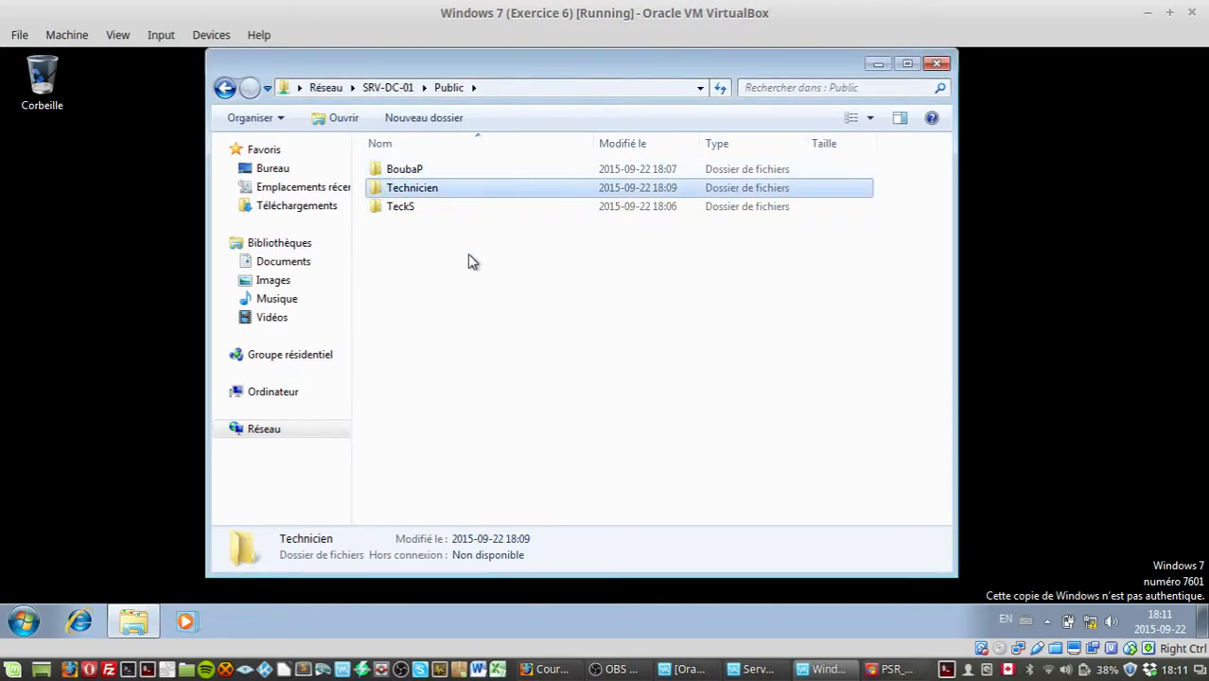
pyautogui.doubleClick(486, 192)
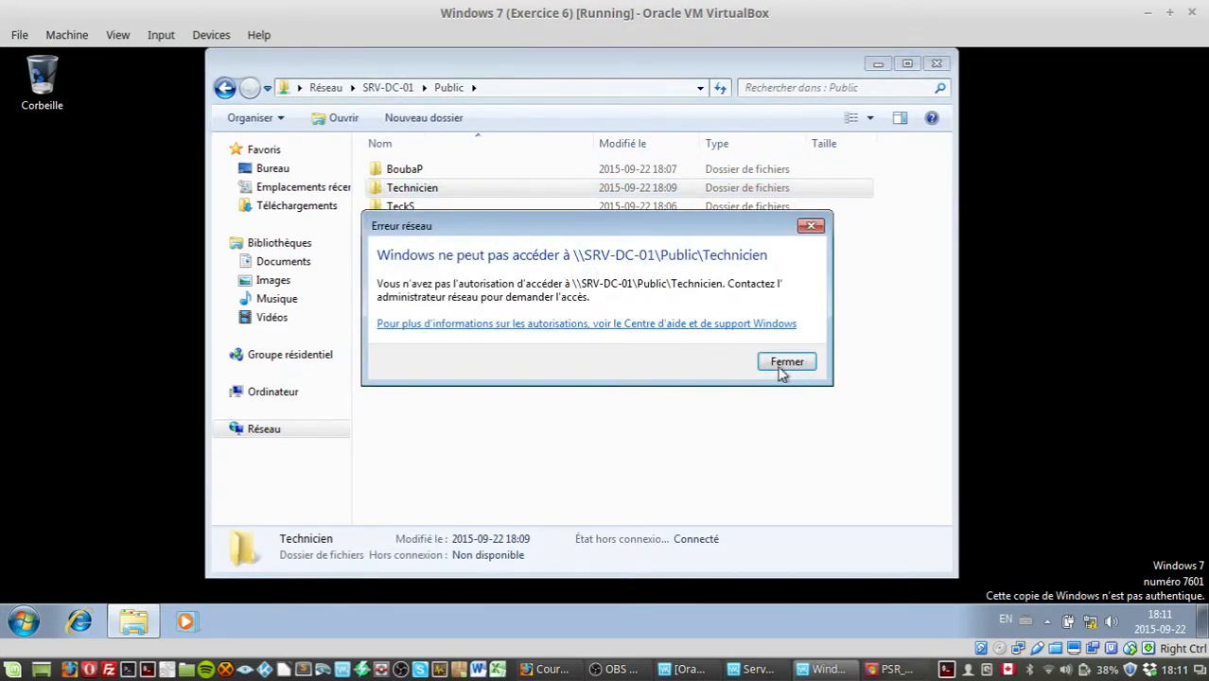
pyautogui.click(784, 369)
# Step: Return to the \\SRV-DC-01 share list and look over the listed shares
pyautogui.click(224, 87)
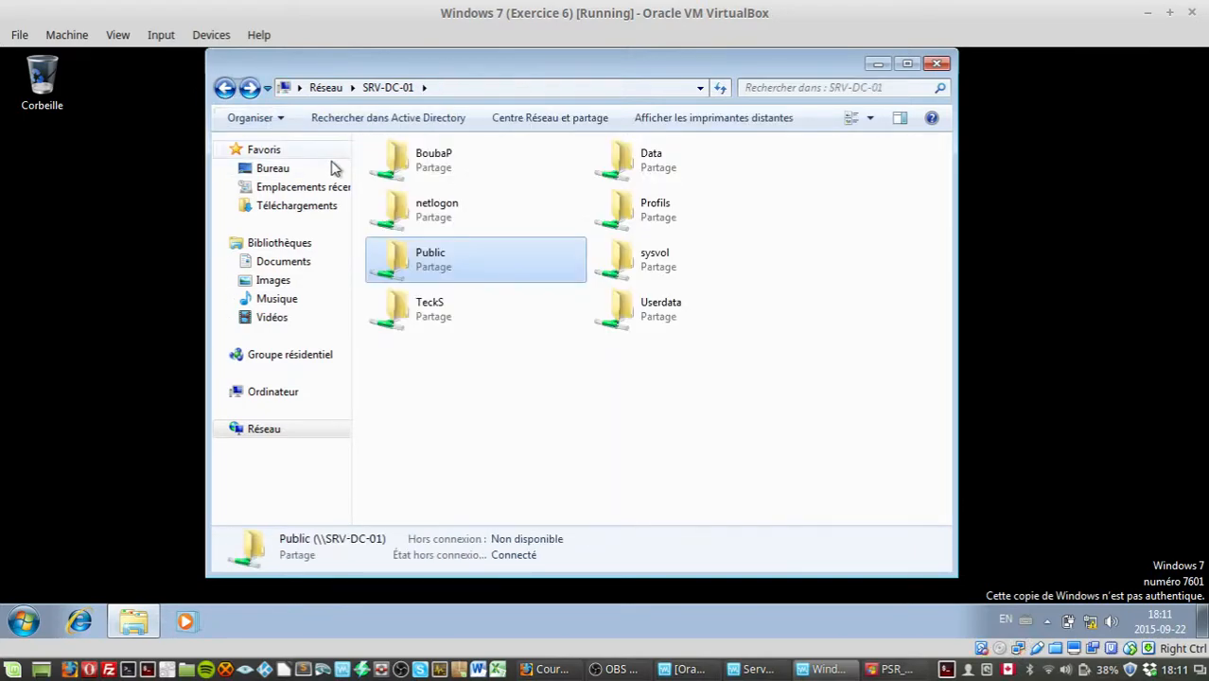
pyautogui.click(504, 416)
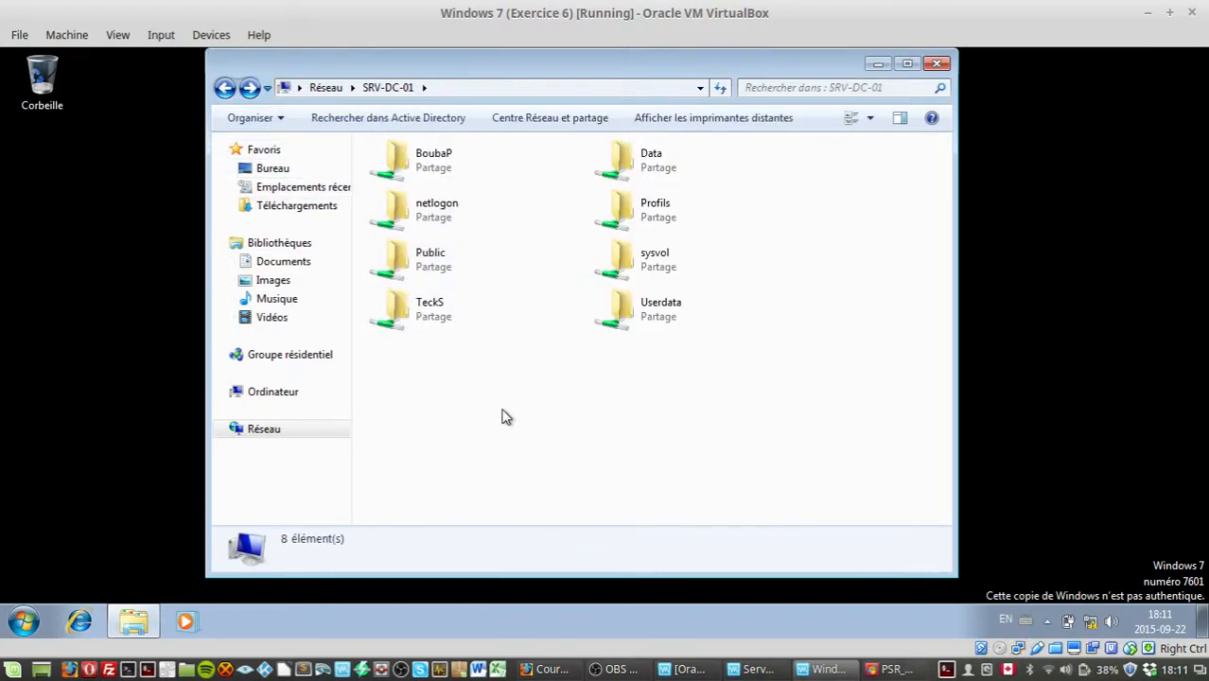
pyautogui.click(488, 270)
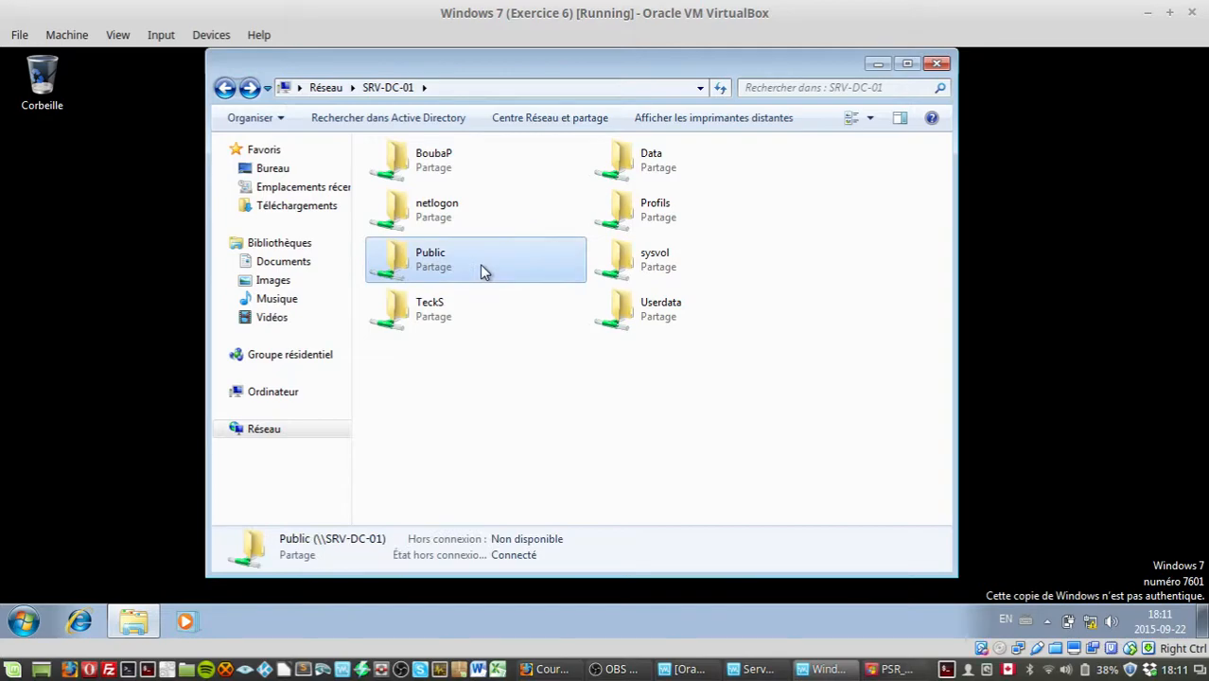
pyautogui.click(635, 409)
pyautogui.click(430, 178)
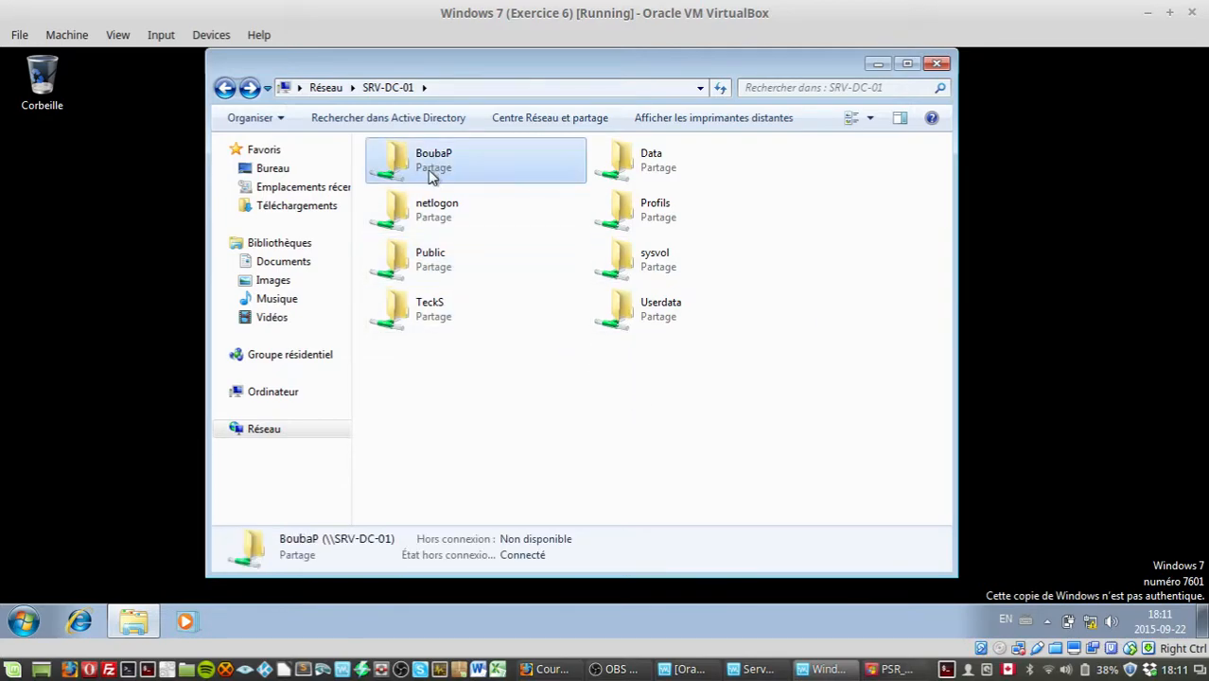
pyautogui.click(452, 301)
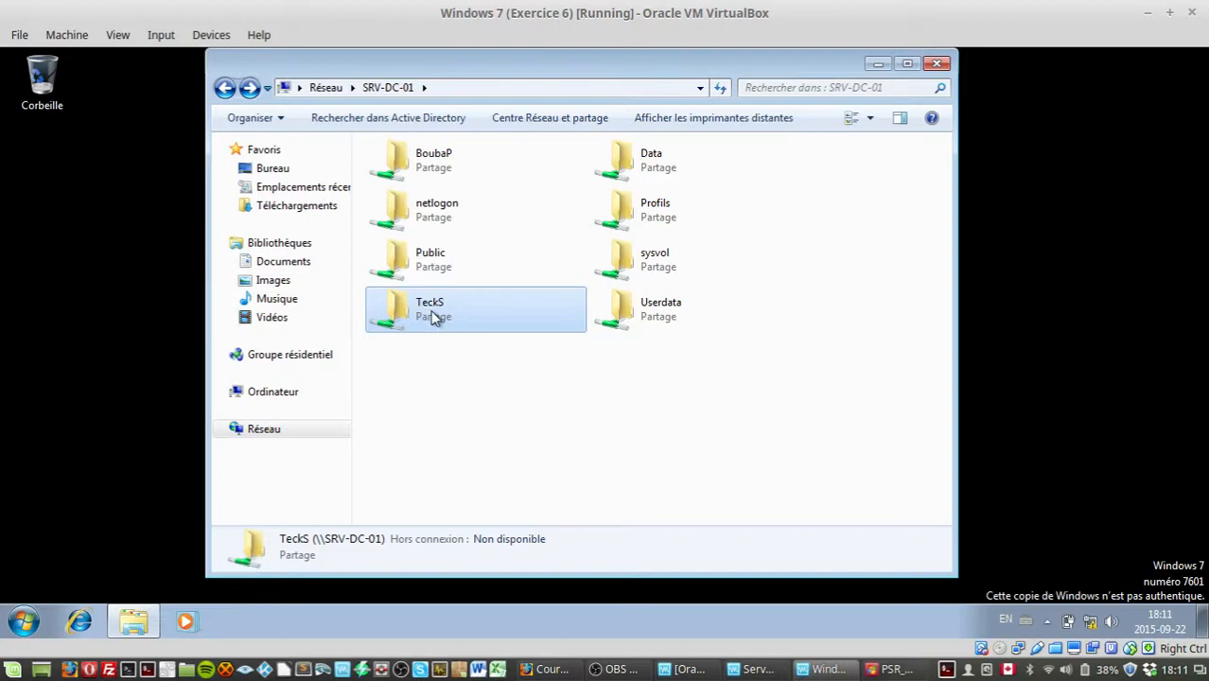
# Step: Open the Public share again from the client and attempt to open the Technicien folder
pyautogui.click(599, 414)
pyautogui.doubleClick(432, 262)
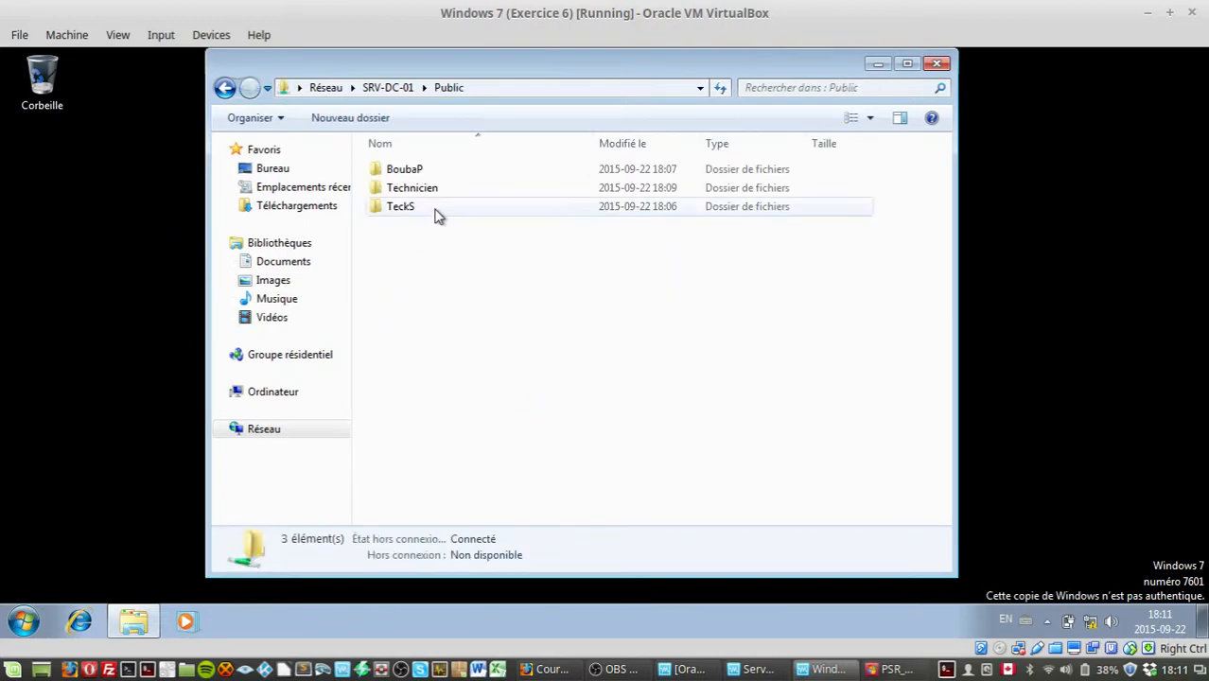
pyautogui.doubleClick(407, 189)
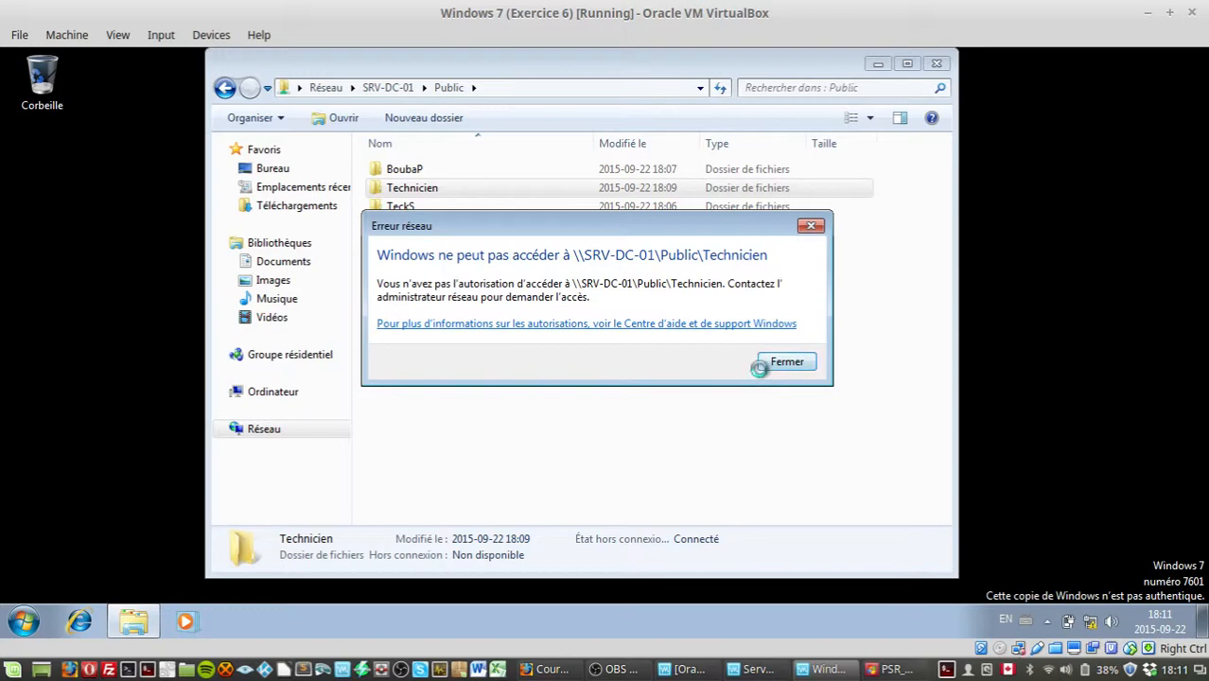
pyautogui.click(784, 361)
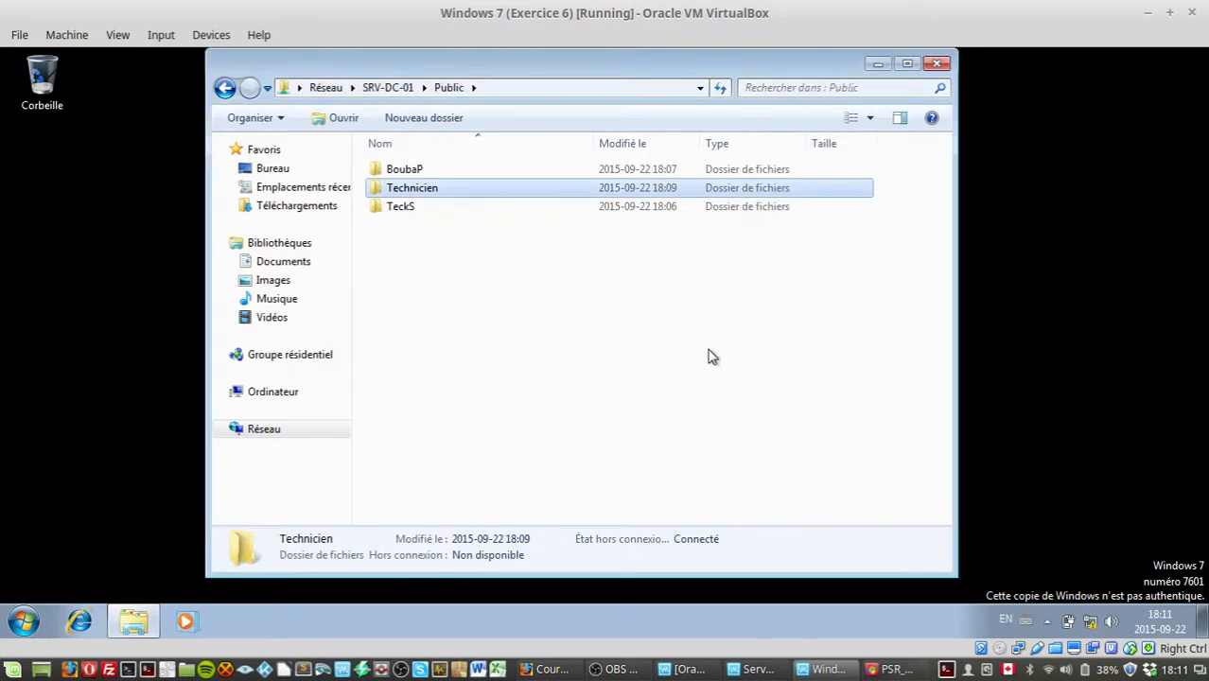
# Step: Go back to the share list, reopen Public and retry opening the Technicien folder
pyautogui.click(225, 89)
pyautogui.click(525, 419)
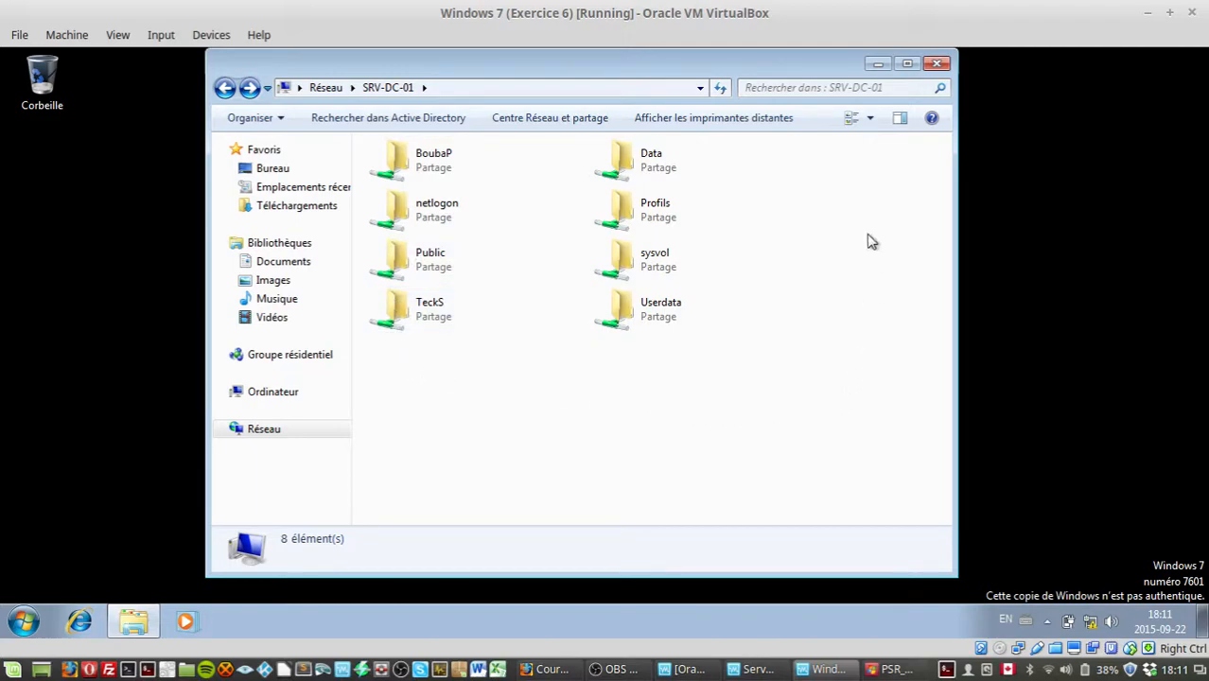
pyautogui.doubleClick(418, 278)
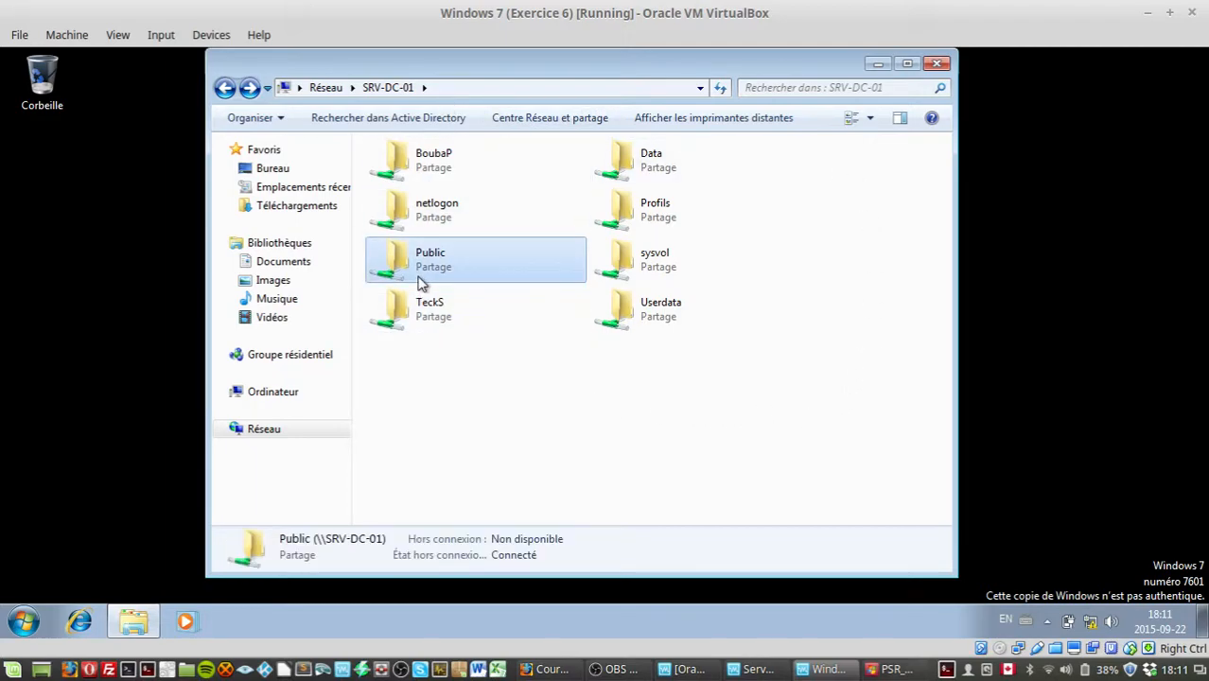
pyautogui.doubleClick(477, 194)
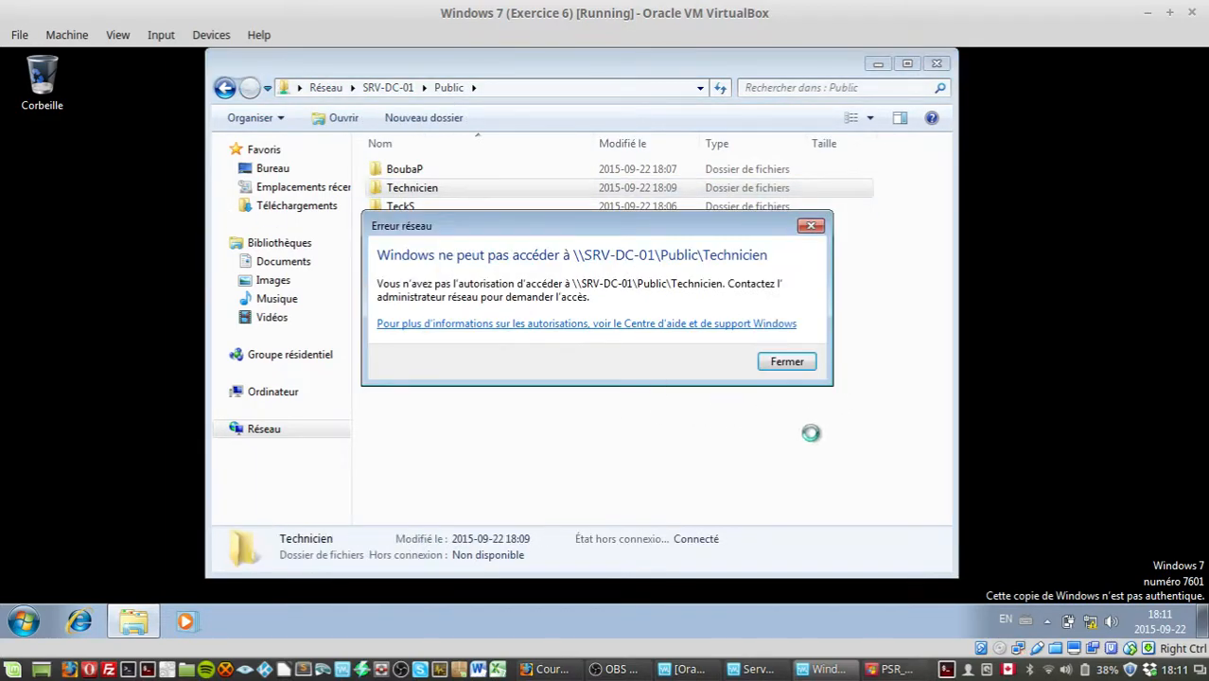
pyautogui.click(763, 364)
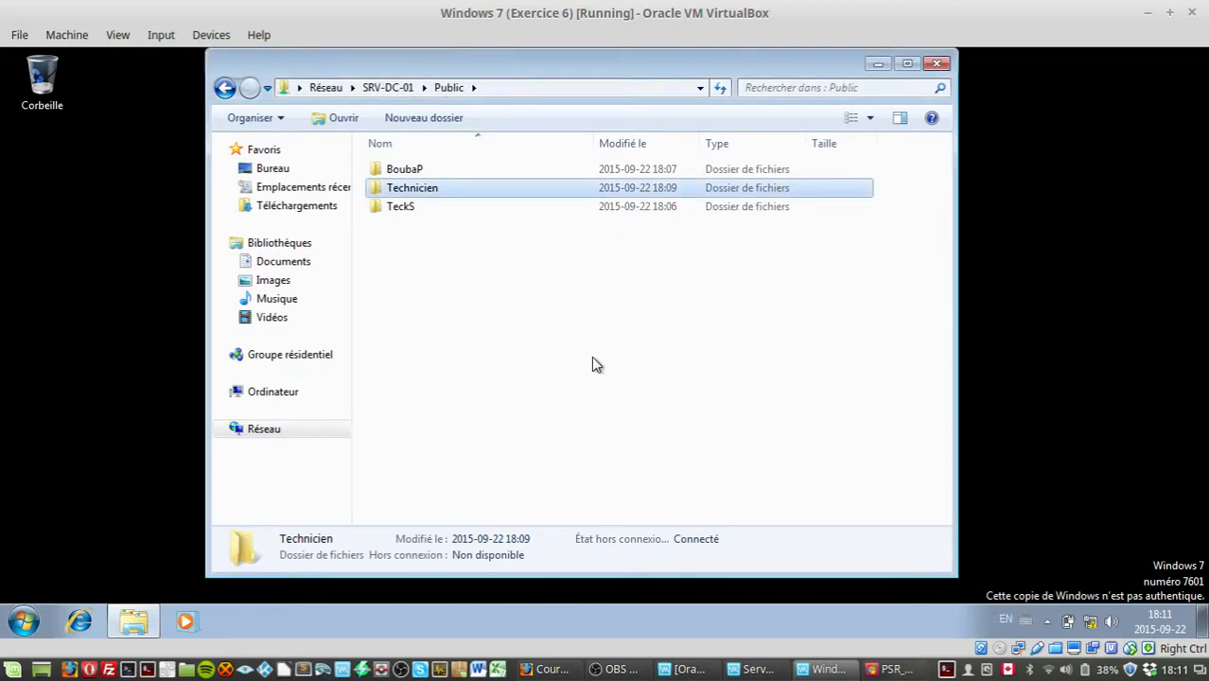
# Step: Switch to the server and try deleting the Technicien folder in C:\Public, cancelling at the sharing warning
pyautogui.click(224, 87)
pyautogui.click(748, 670)
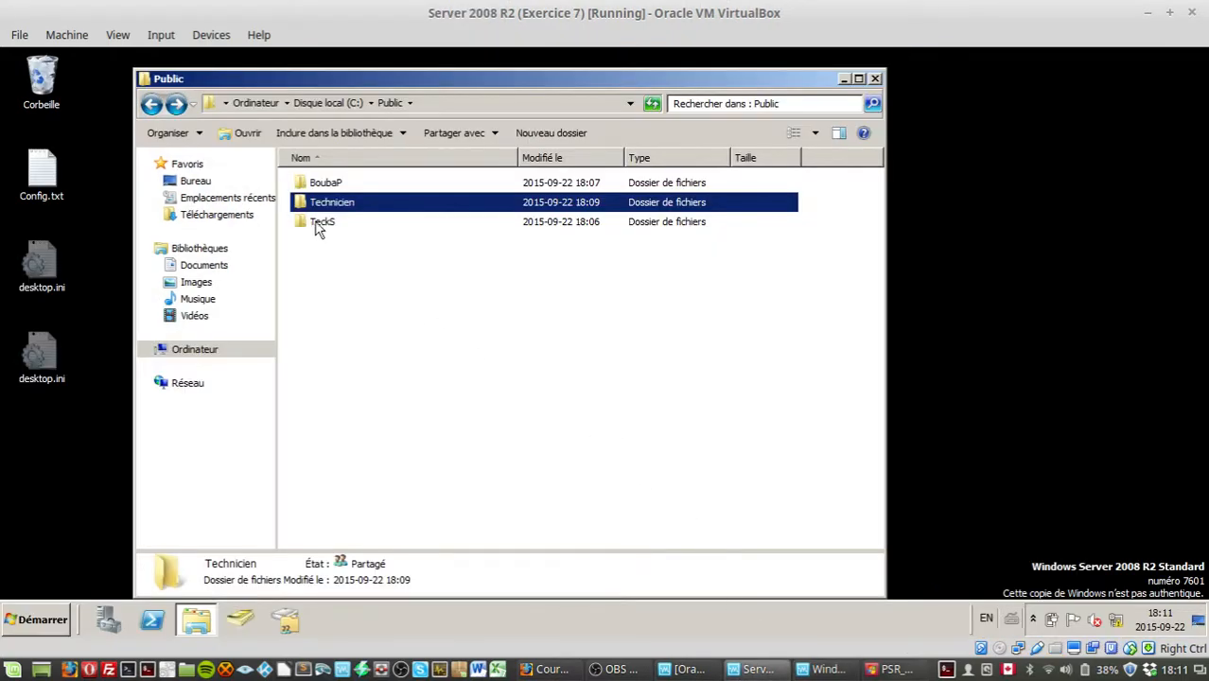
pyautogui.press('Delete')
pyautogui.press('Return')
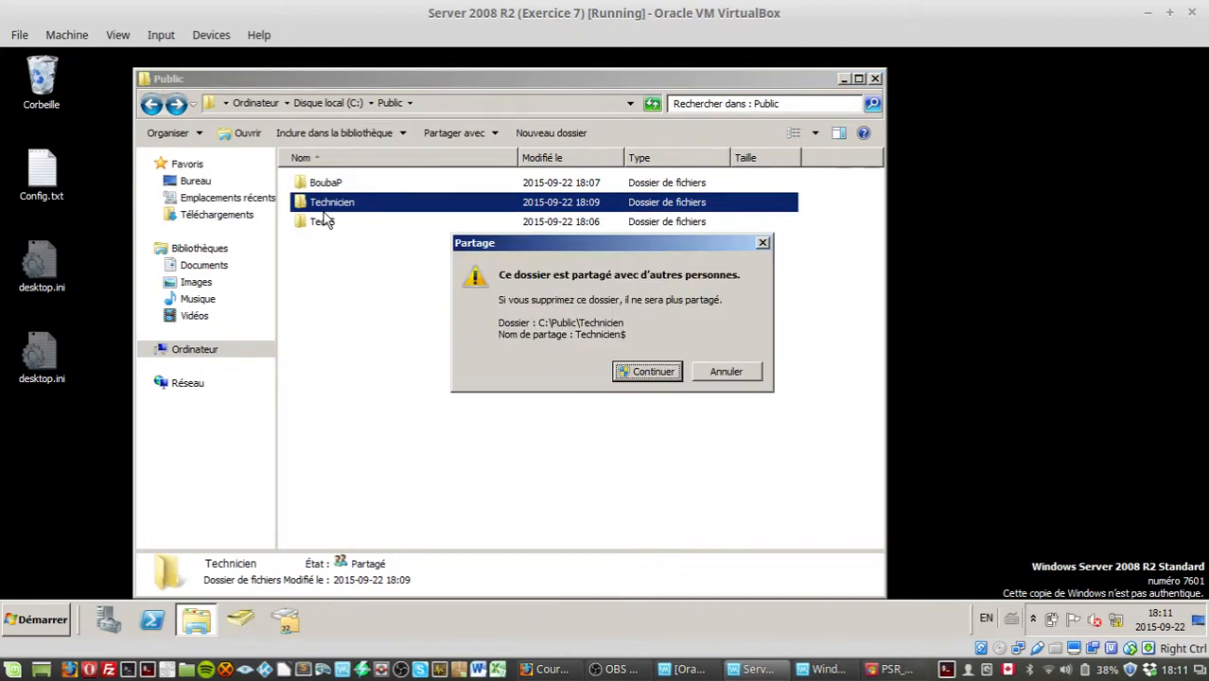
pyautogui.click(730, 372)
# Step: Back on the client, open the BoubaP folder inside Public and test creating content via its context menu
pyautogui.click(821, 670)
pyautogui.click(614, 441)
pyautogui.click(419, 232)
pyautogui.doubleClick(418, 247)
pyautogui.click(405, 206)
pyautogui.click(391, 192)
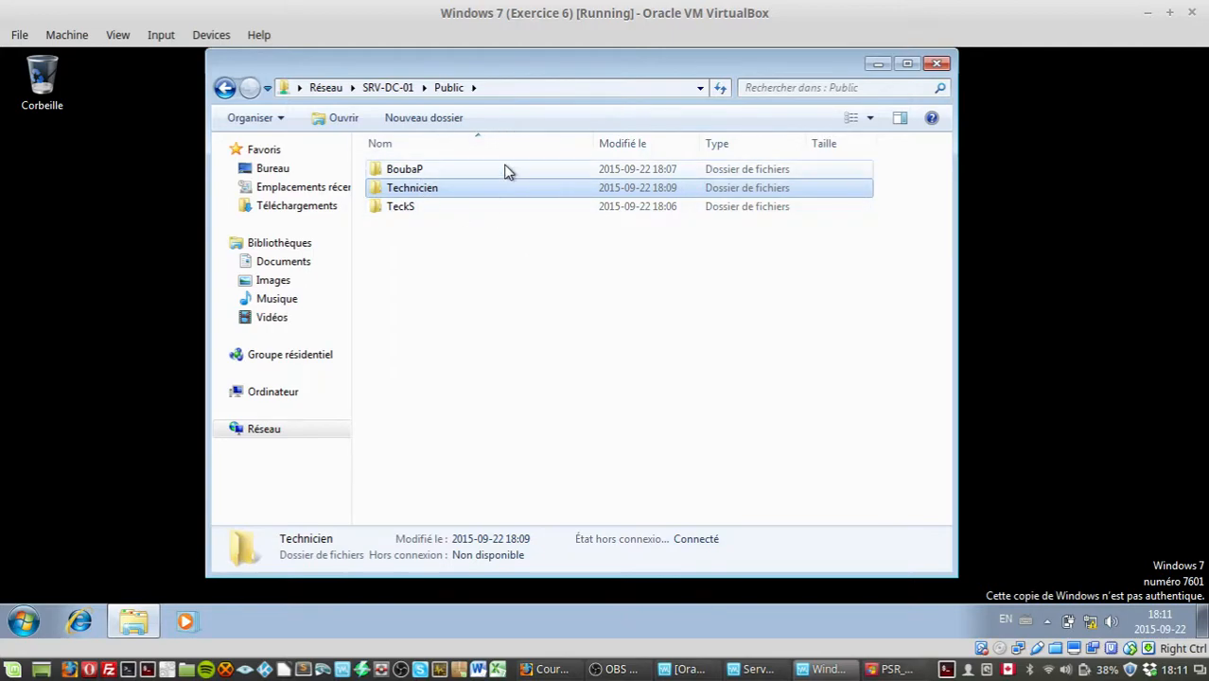
pyautogui.doubleClick(424, 169)
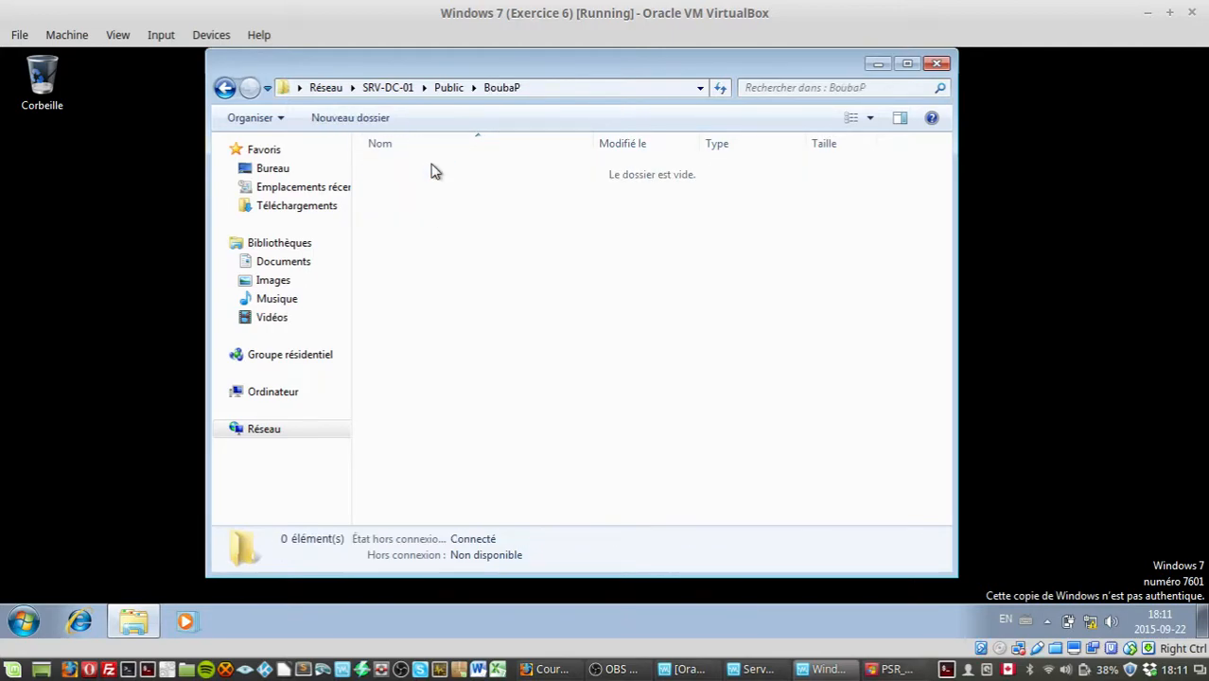
pyautogui.rightClick(636, 298)
pyautogui.moveTo(772, 456)
pyautogui.click(885, 503)
# Step: Return to Public and try to open the TeckS folder from the client
pyautogui.click(223, 86)
pyautogui.click(388, 207)
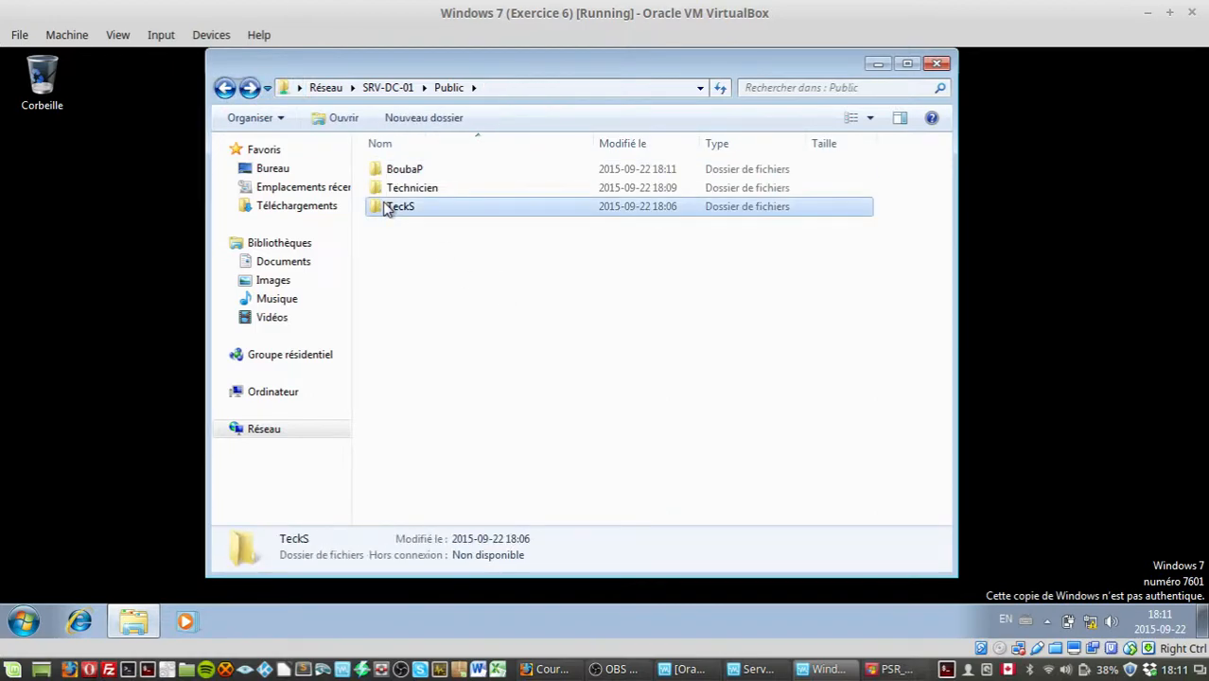
pyautogui.doubleClick(388, 207)
pyautogui.moveTo(564, 232); pyautogui.dragTo(561, 376)
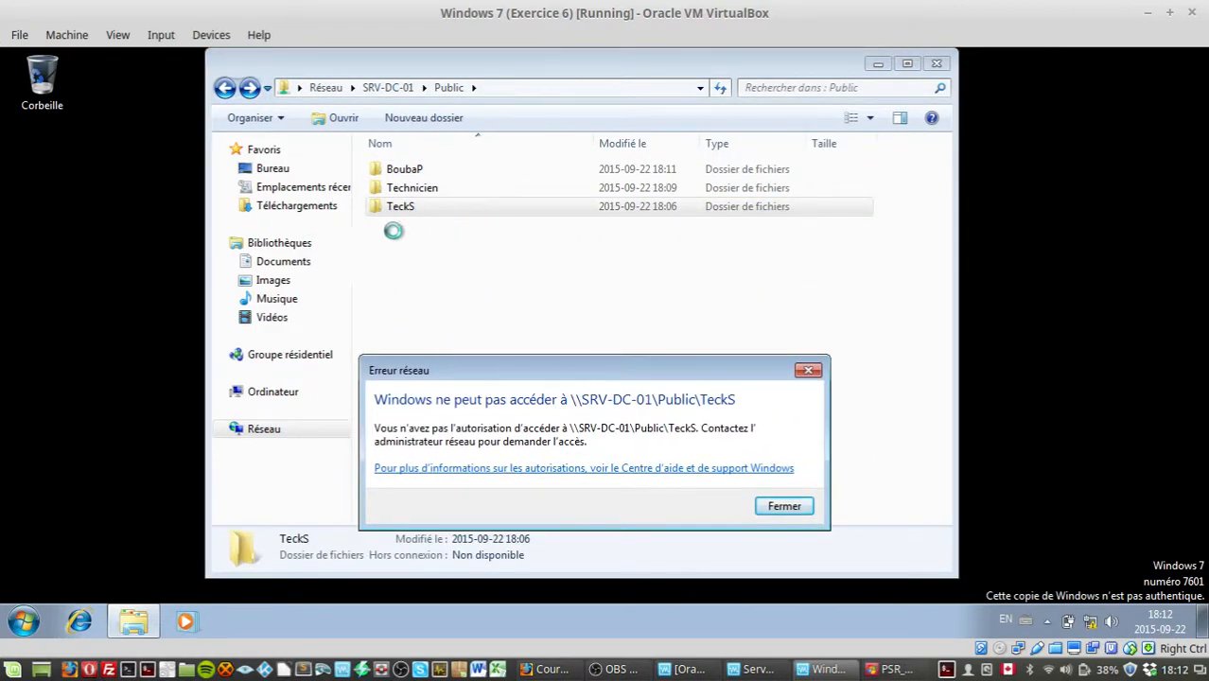
pyautogui.click(783, 506)
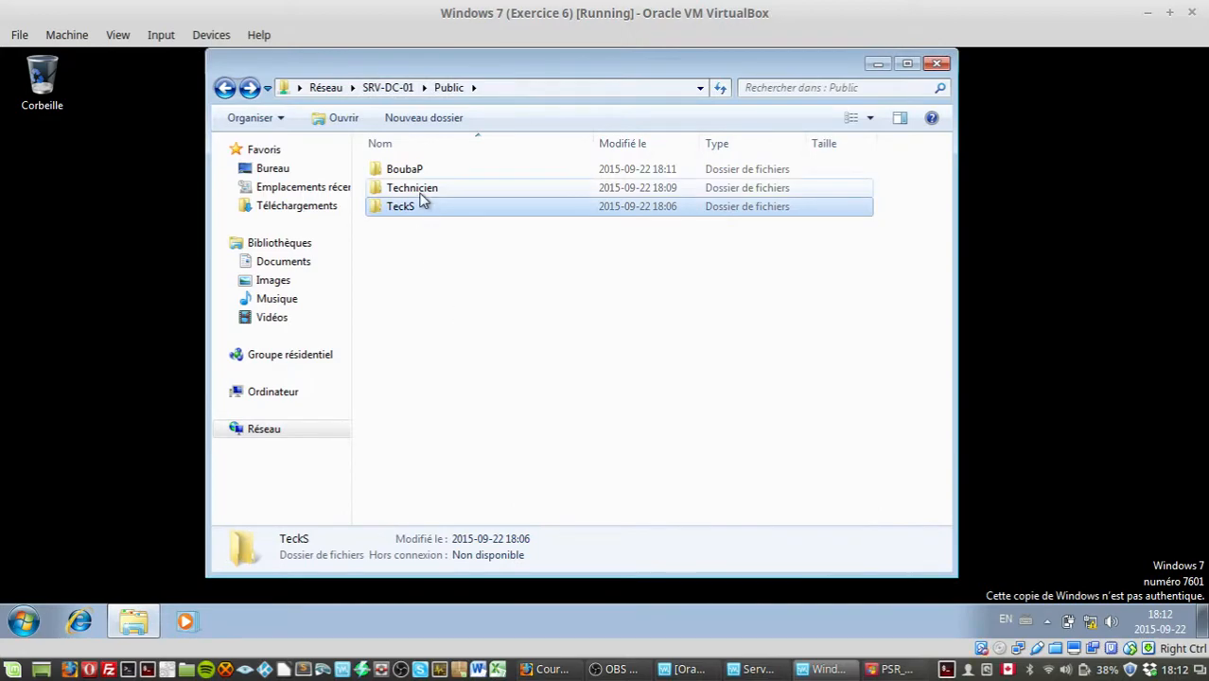
# Step: Try once more to open the Technicien folder, then go back to the SRV-DC-01 share list
pyautogui.doubleClick(423, 190)
pyautogui.click(781, 367)
pyautogui.click(591, 395)
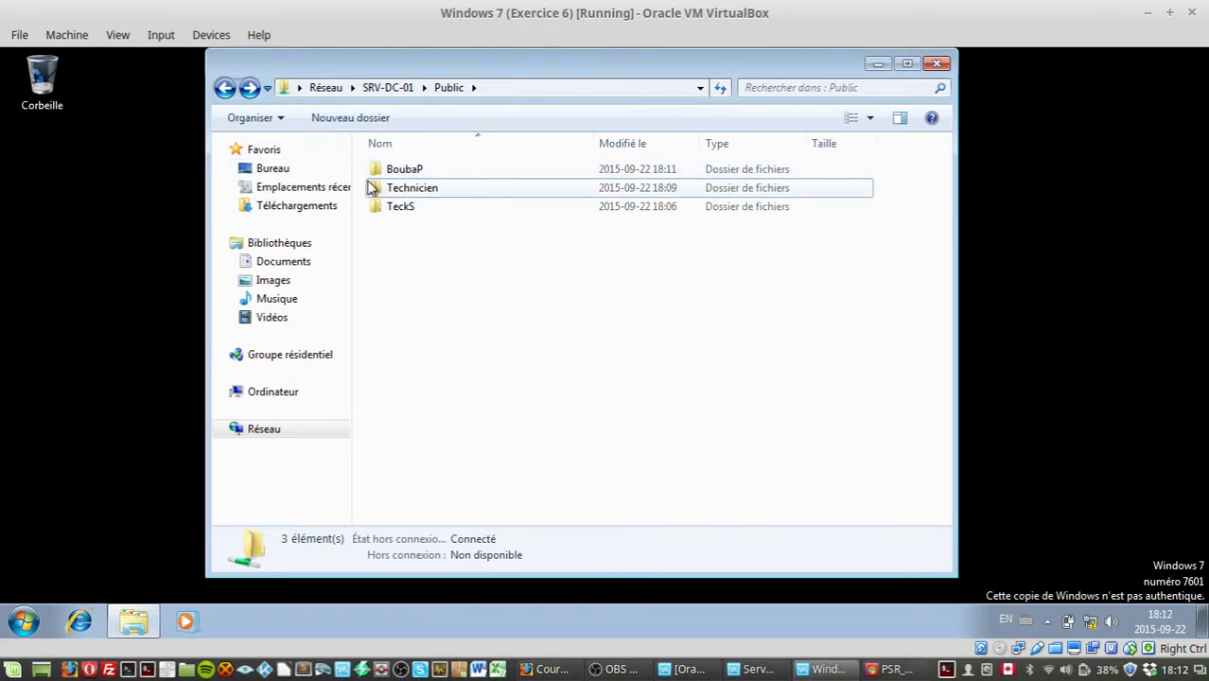
pyautogui.click(224, 87)
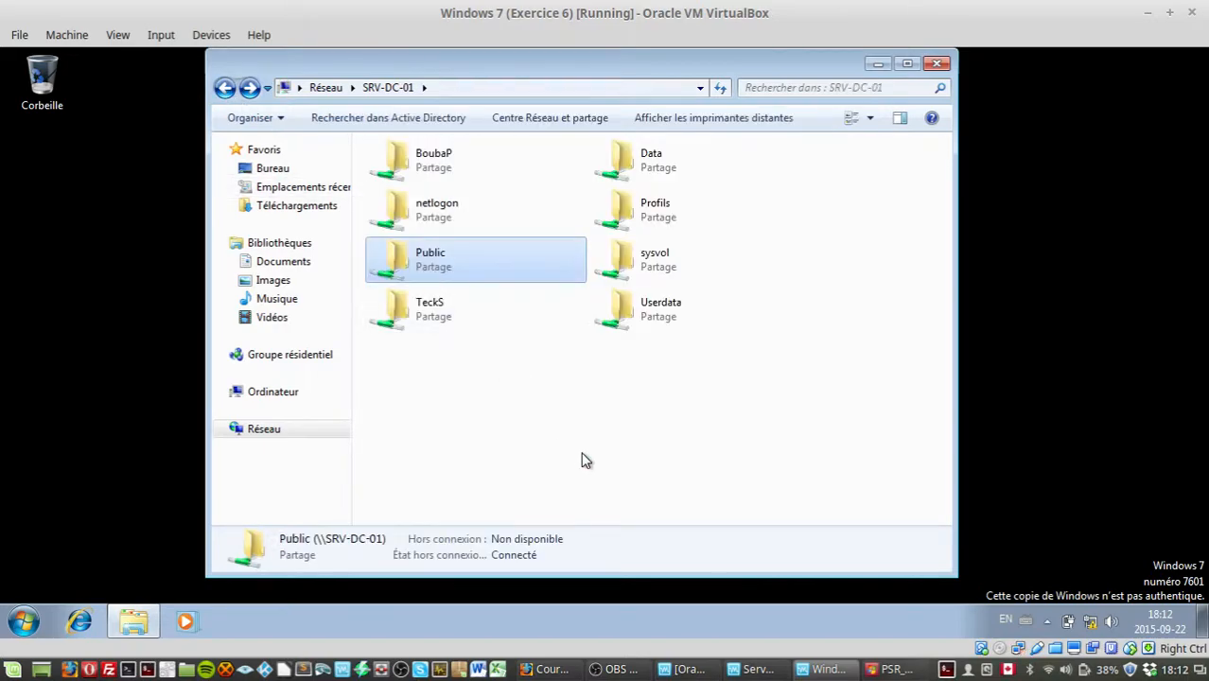
# Step: Close the Explorer window on the client
pyautogui.moveTo(485, 73)
pyautogui.mouseDown()
pyautogui.moveTo(508, 110)
pyautogui.moveTo(479, 88)
pyautogui.mouseUp()
pyautogui.click(424, 290)
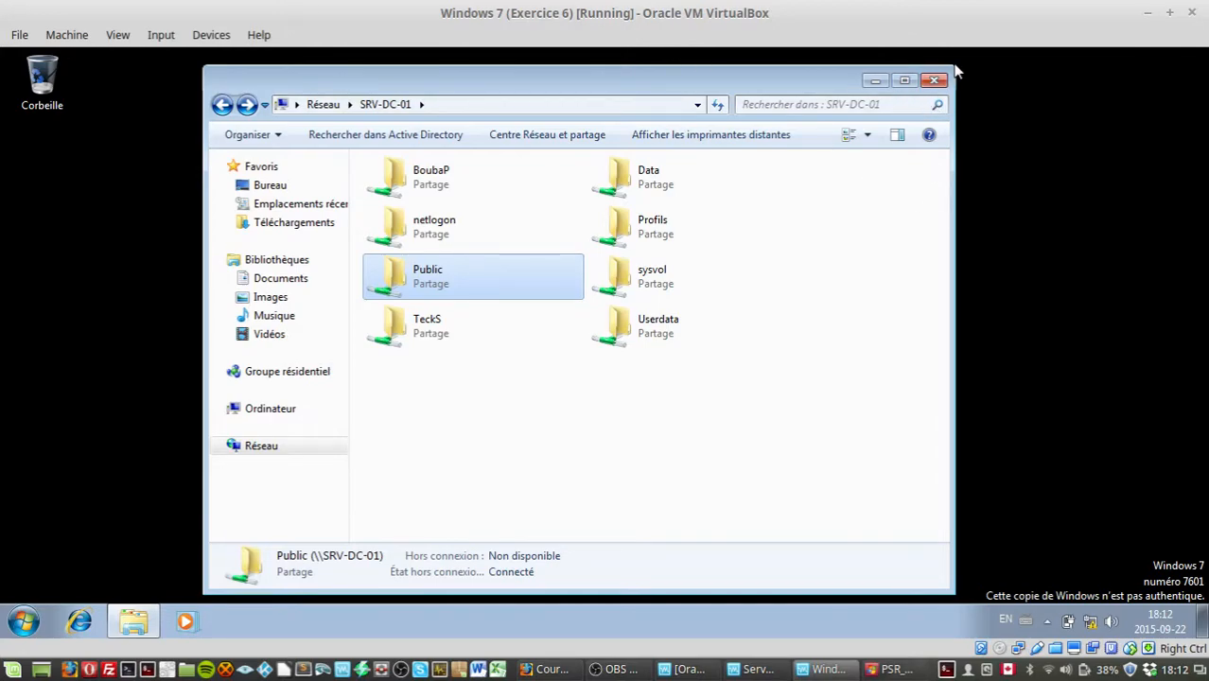
pyautogui.moveTo(741, 72)
pyautogui.mouseDown()
pyautogui.moveTo(791, 65)
pyautogui.moveTo(760, 59)
pyautogui.mouseUp()
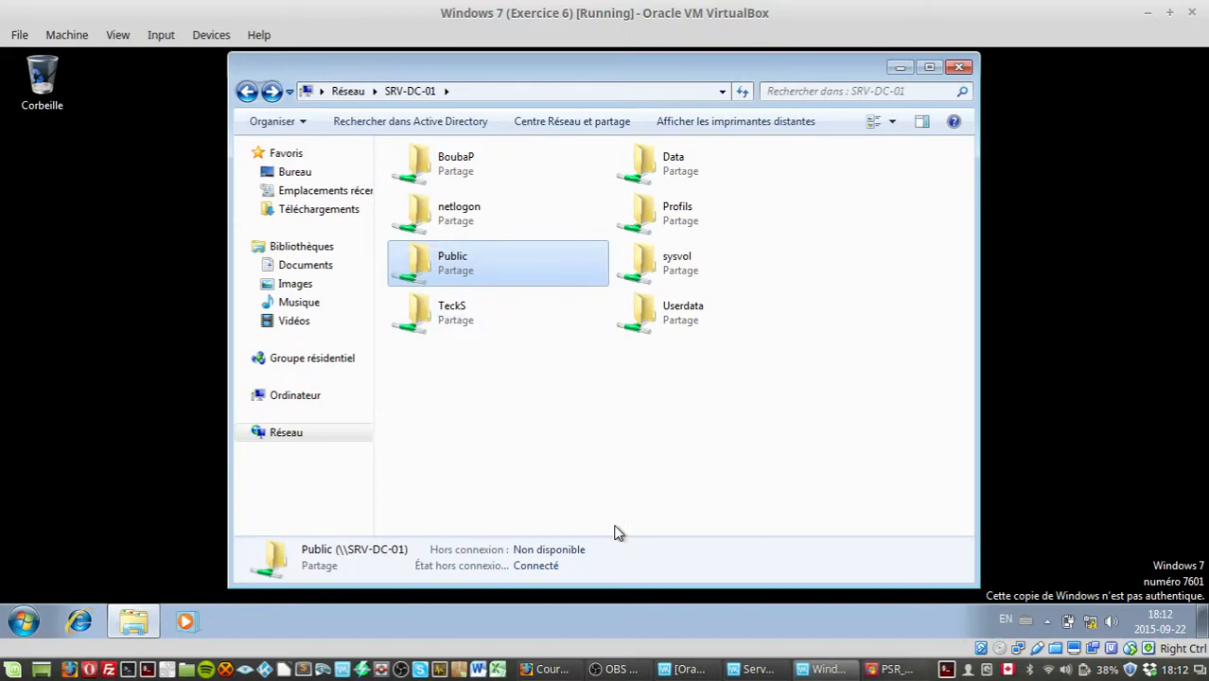
pyautogui.click(959, 68)
# Step: Switch to the server and select the BoubaP, Technicien and TeckS folders in C:\Public for deletion
pyautogui.click(753, 669)
pyautogui.moveTo(470, 529); pyautogui.dragTo(278, 169)
pyautogui.press('Delete')
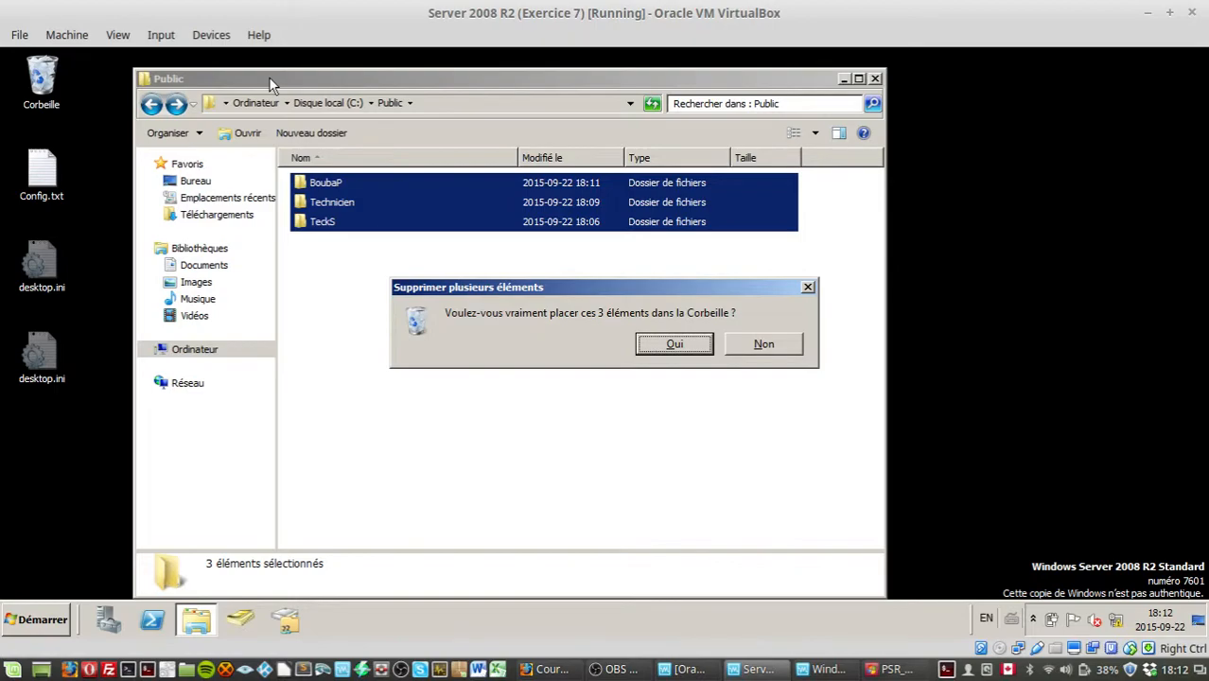
# Step: Switch to Windows 7 and log off the domain user's session
pyautogui.click(822, 669)
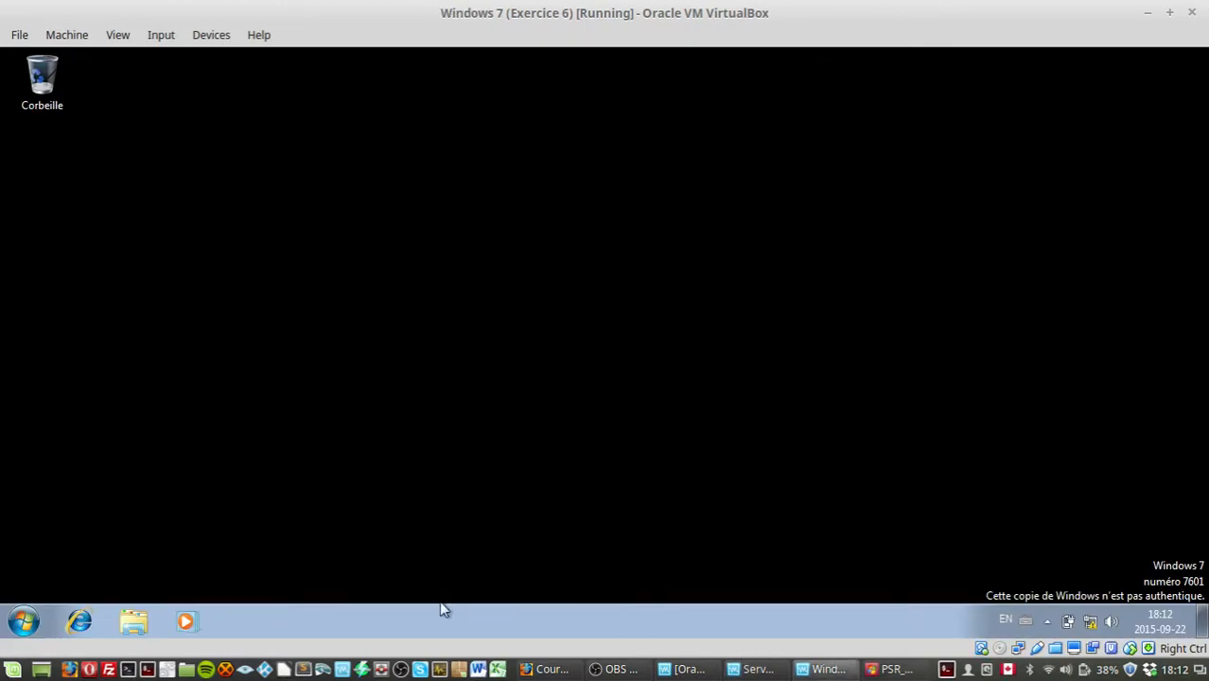
pyautogui.click(21, 620)
pyautogui.moveTo(340, 576)
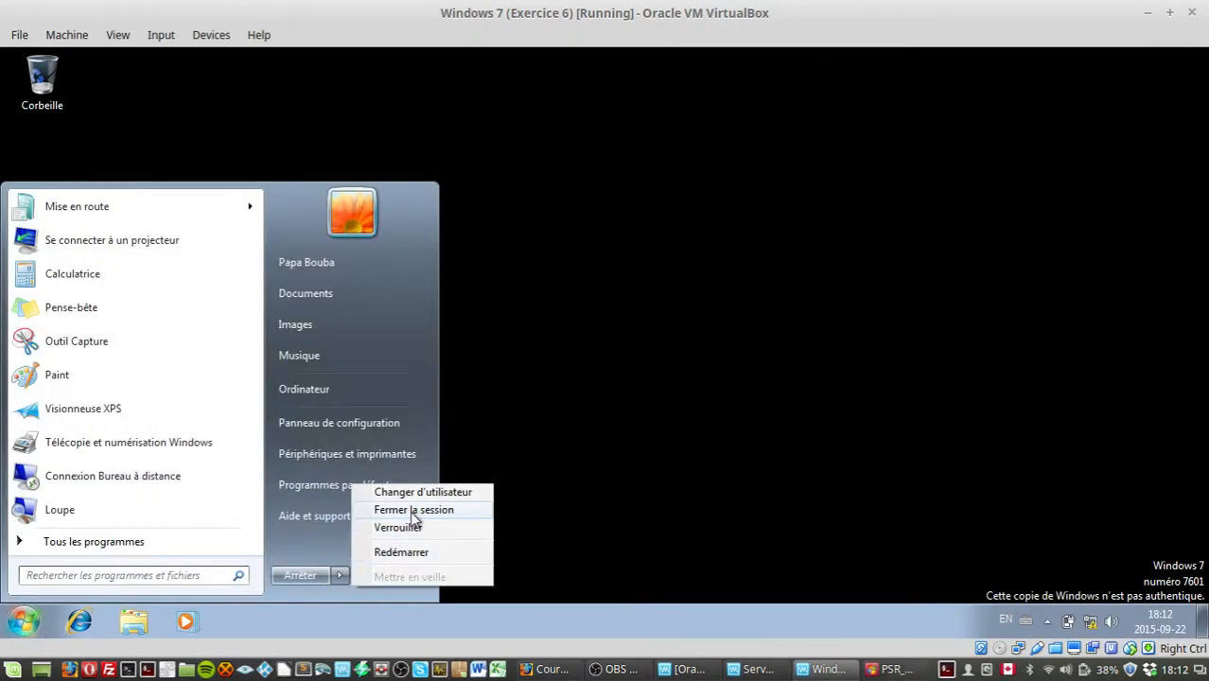
pyautogui.click(414, 519)
# Step: Back on the server, confirm deleting the three folders and continue past each sharing warning
pyautogui.click(750, 669)
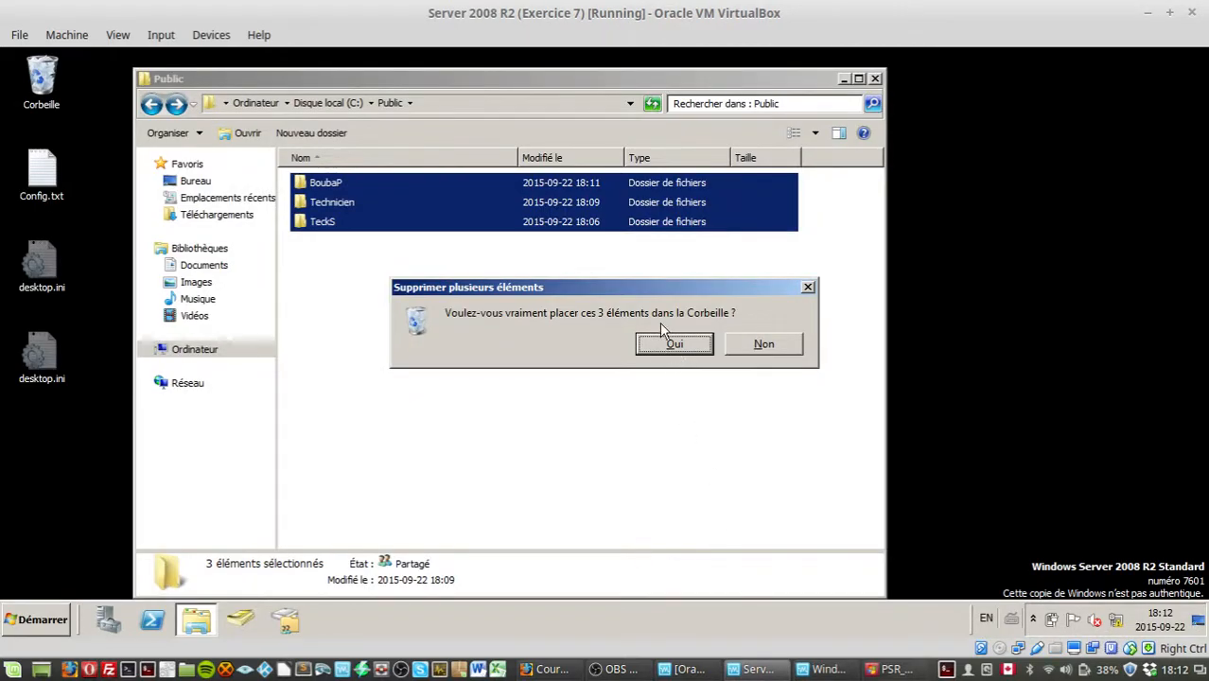
pyautogui.moveTo(627, 282)
pyautogui.mouseDown()
pyautogui.moveTo(534, 258)
pyautogui.moveTo(640, 301)
pyautogui.moveTo(607, 282)
pyautogui.mouseUp()
pyautogui.click(651, 350)
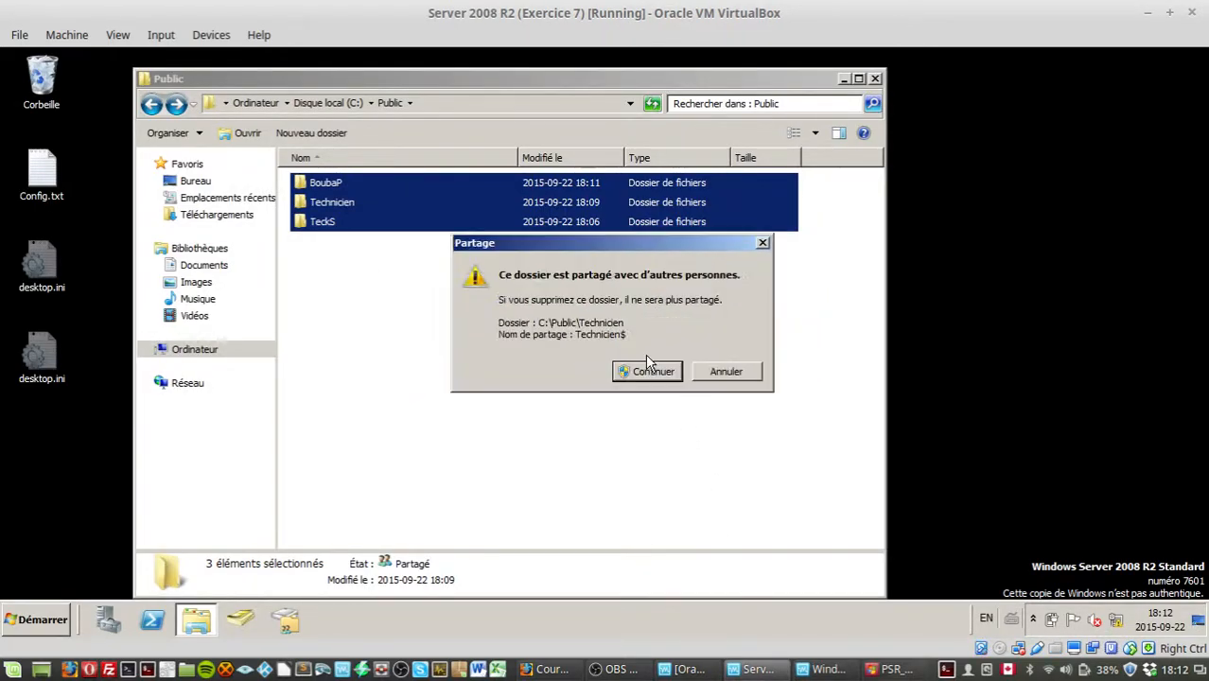
pyautogui.click(662, 373)
pyautogui.click(666, 375)
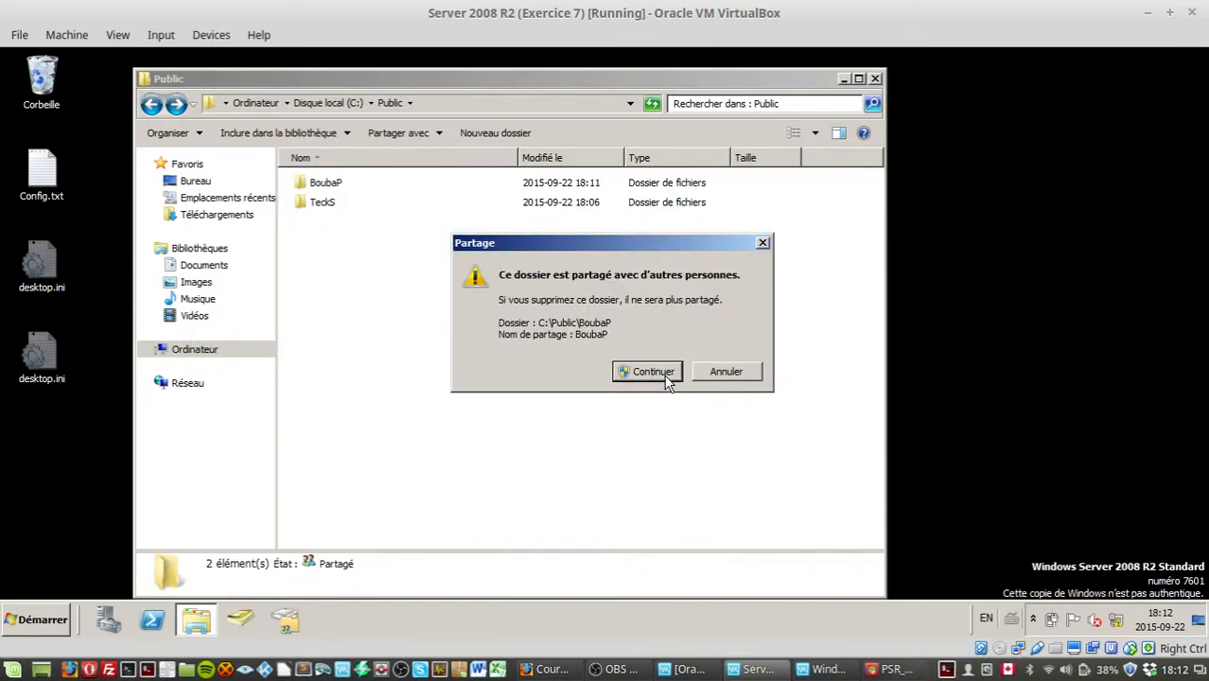
pyautogui.click(651, 372)
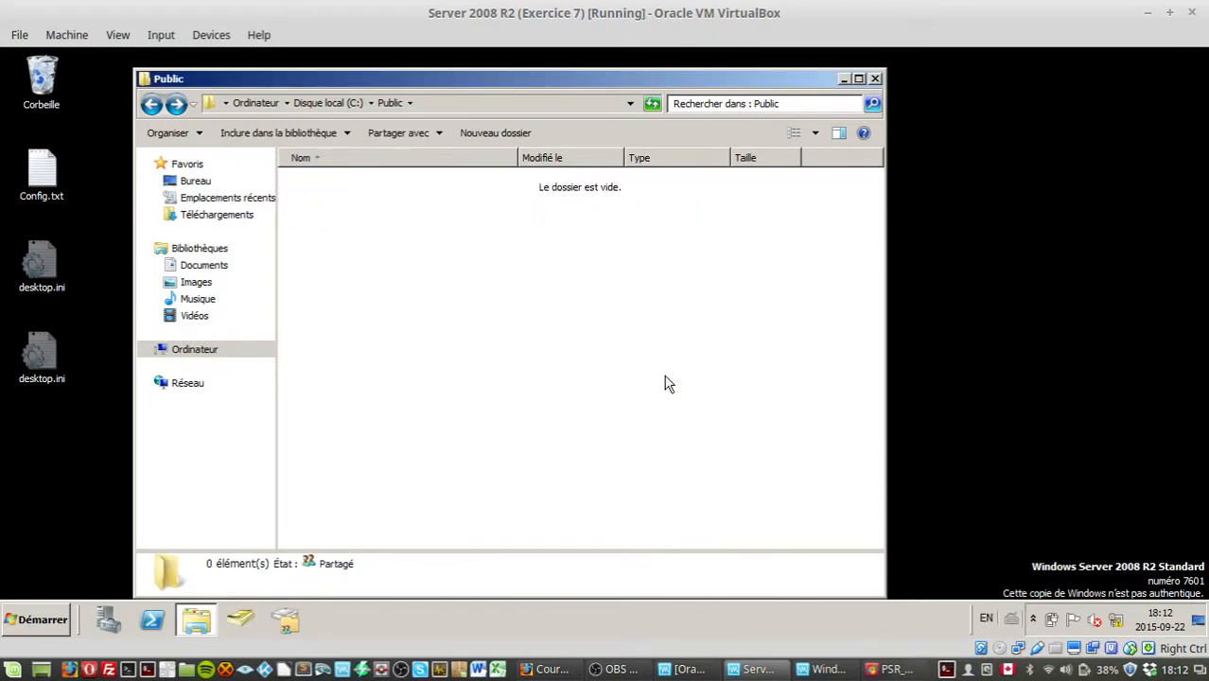
pyautogui.click(594, 670)
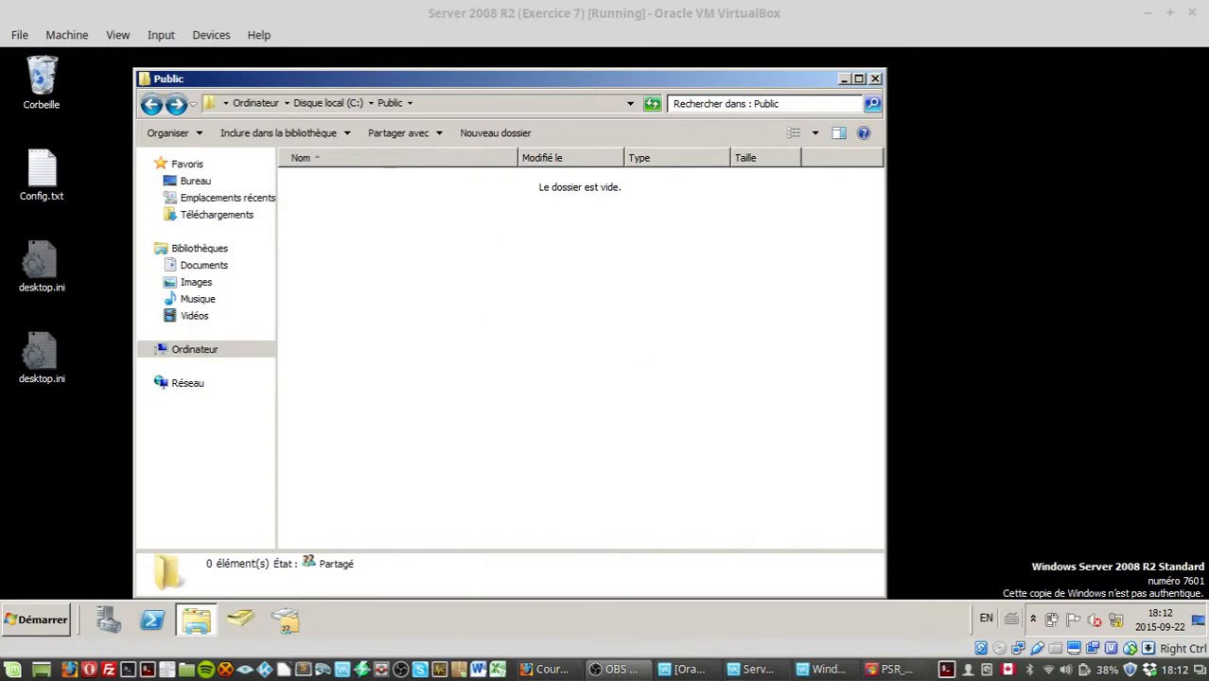